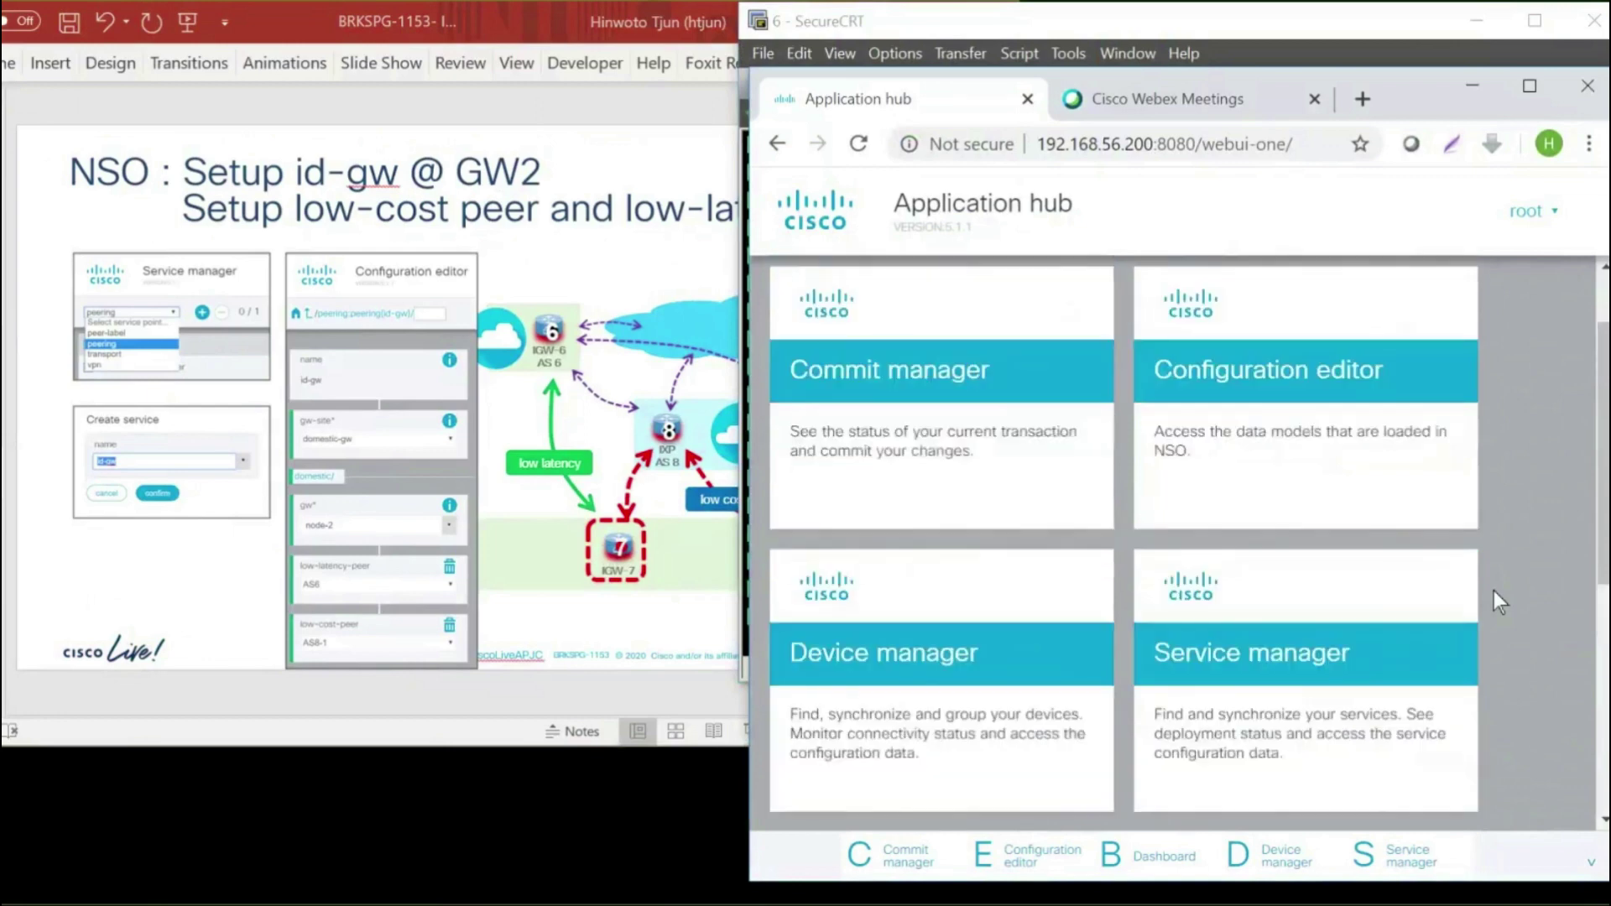
Clear the invalid-session error, log back in to NSO as root, and open Service manager
{"action": "left_click", "coordinate": [1266, 657]}
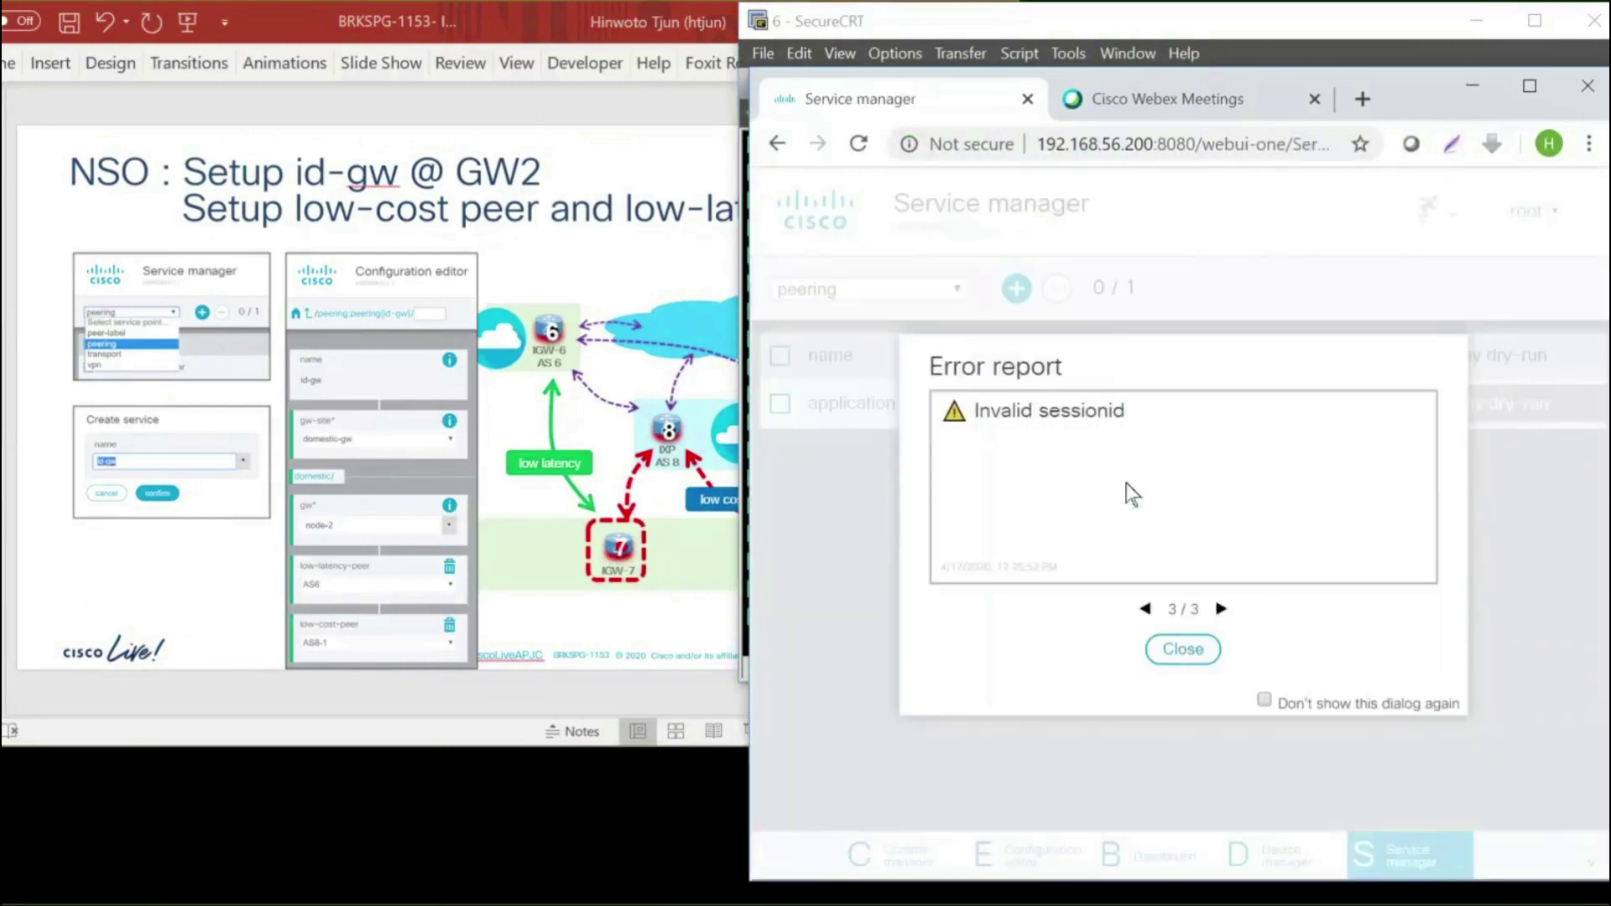
{"action": "key", "text": "Escape"}
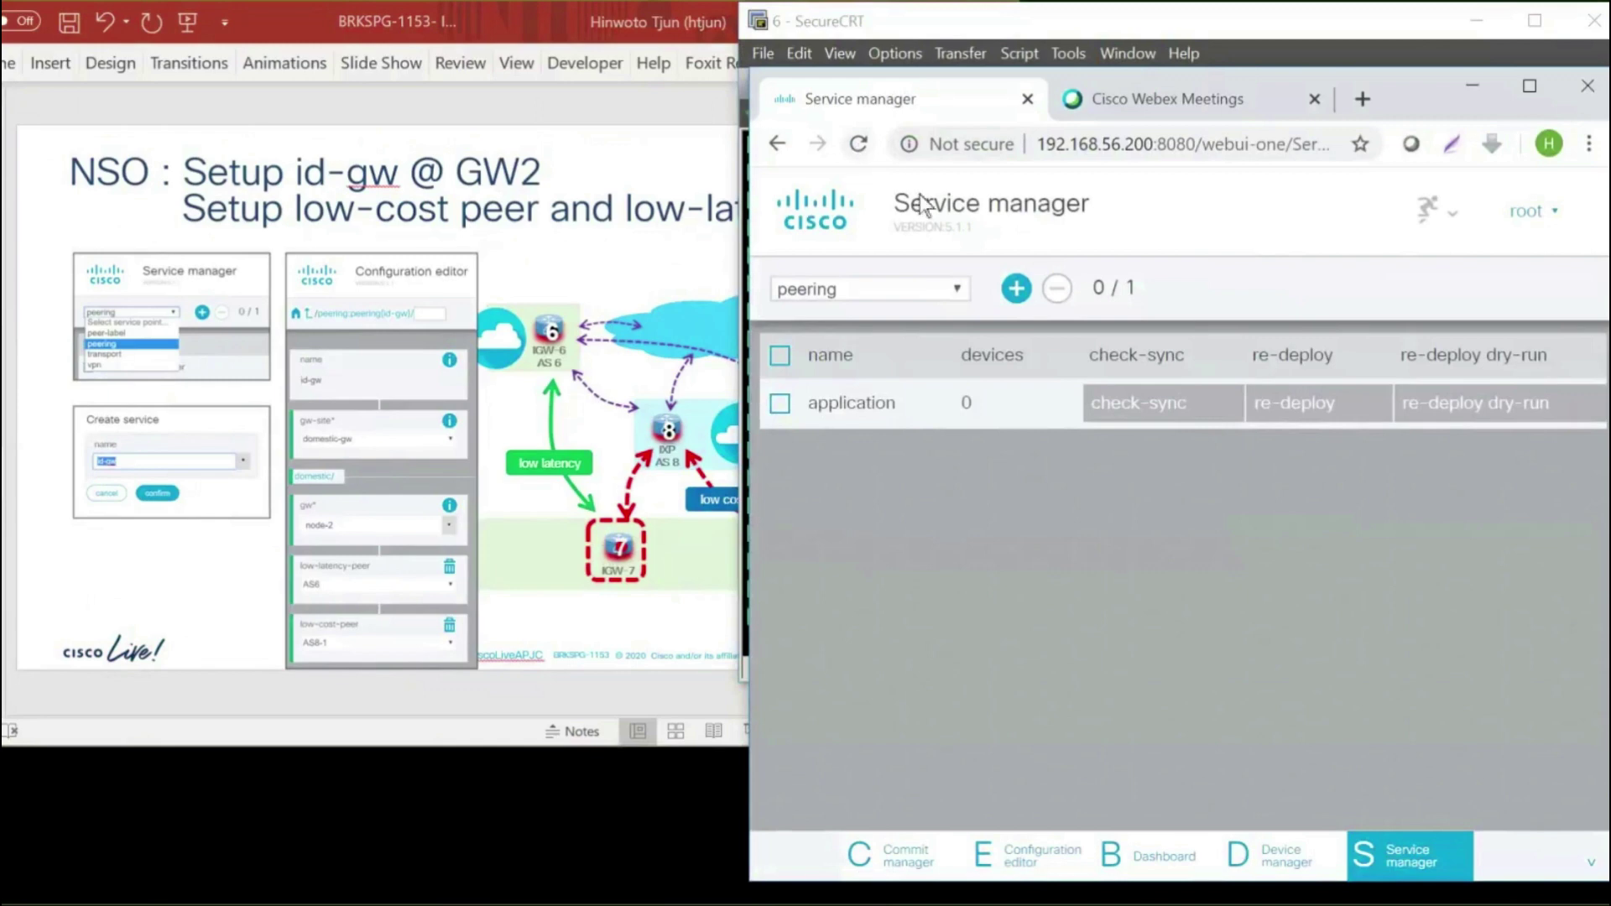
{"action": "type", "text": "roo"}
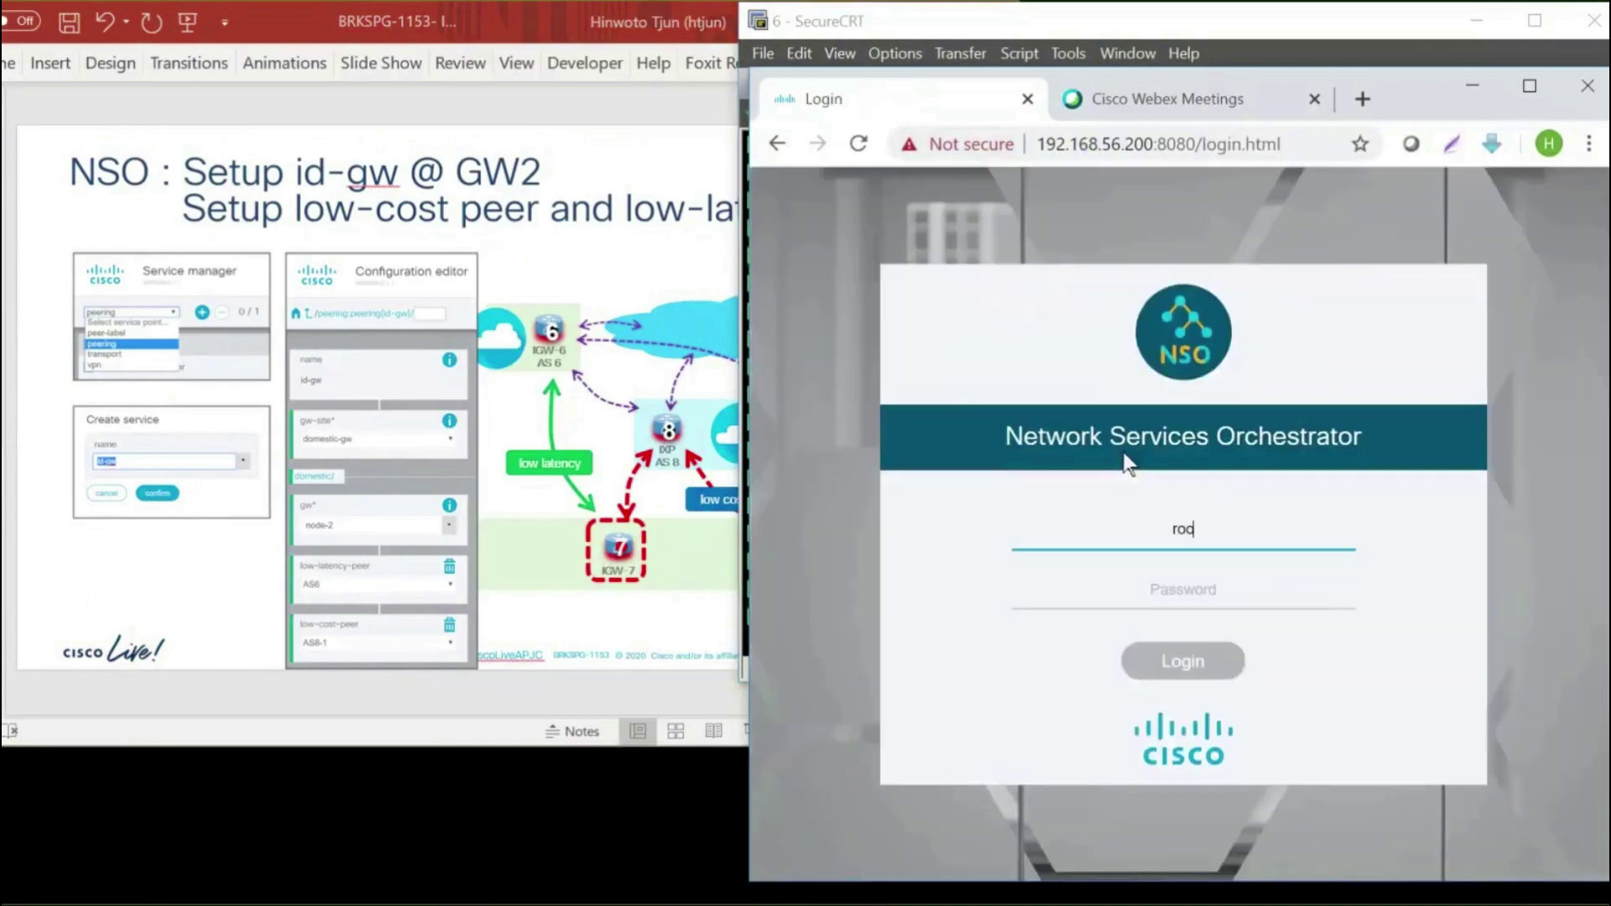
{"action": "type", "text": "t"}
{"action": "key", "text": "Tab"}
{"action": "type", "text": "root"}
{"action": "left_click", "coordinate": [1190, 668]}
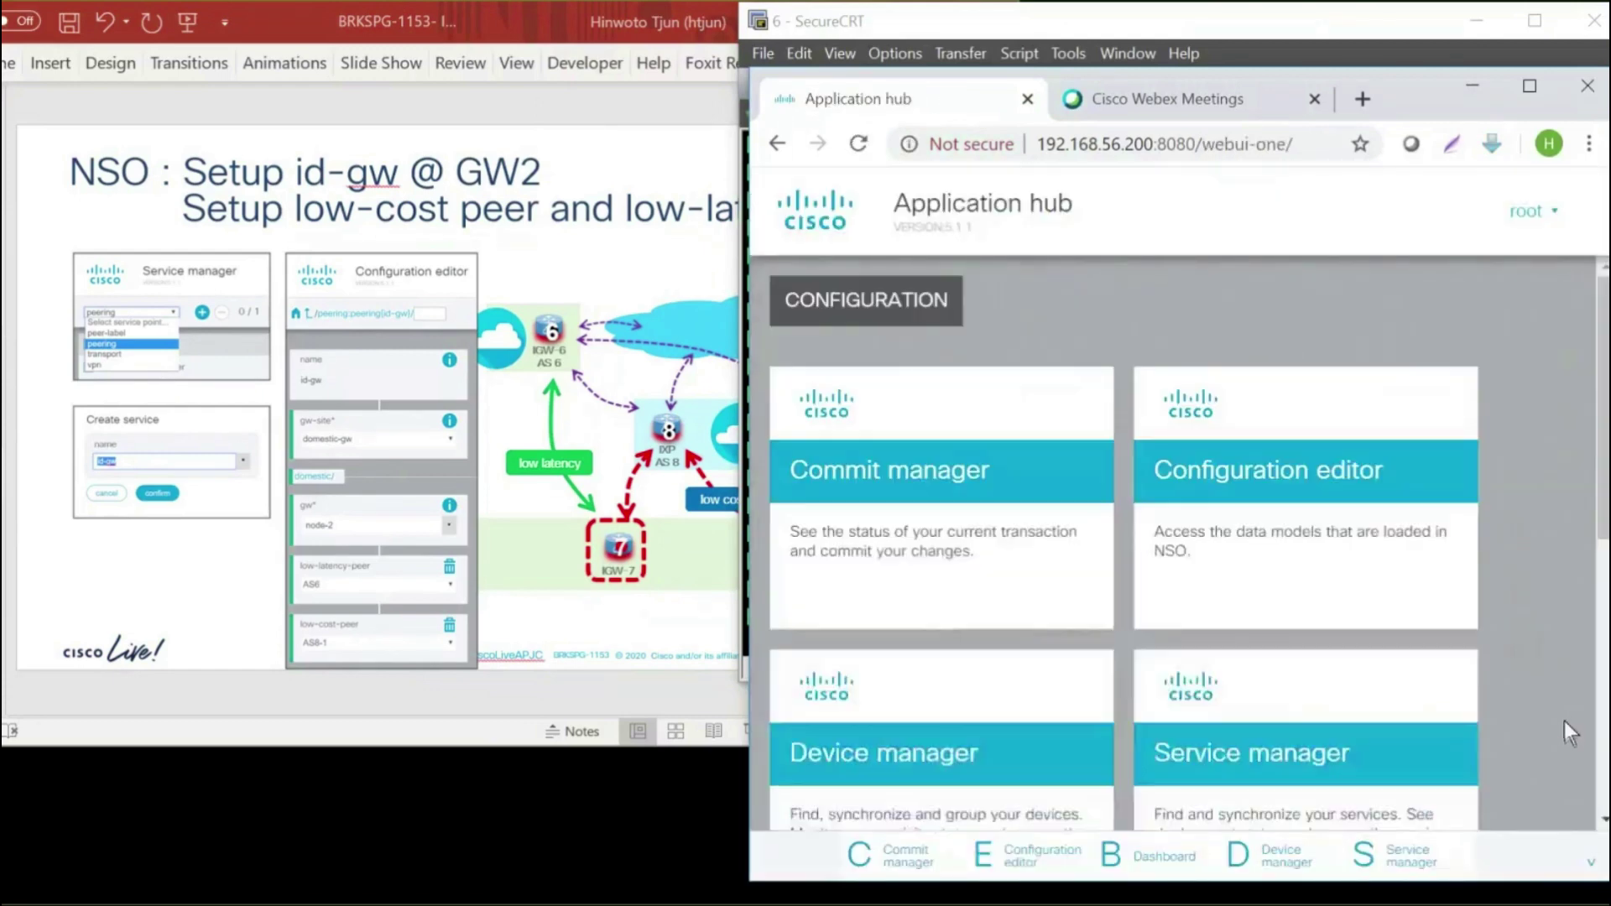
{"action": "scroll", "coordinate": [1605, 544], "scroll_direction": "down", "scroll_amount": 2}
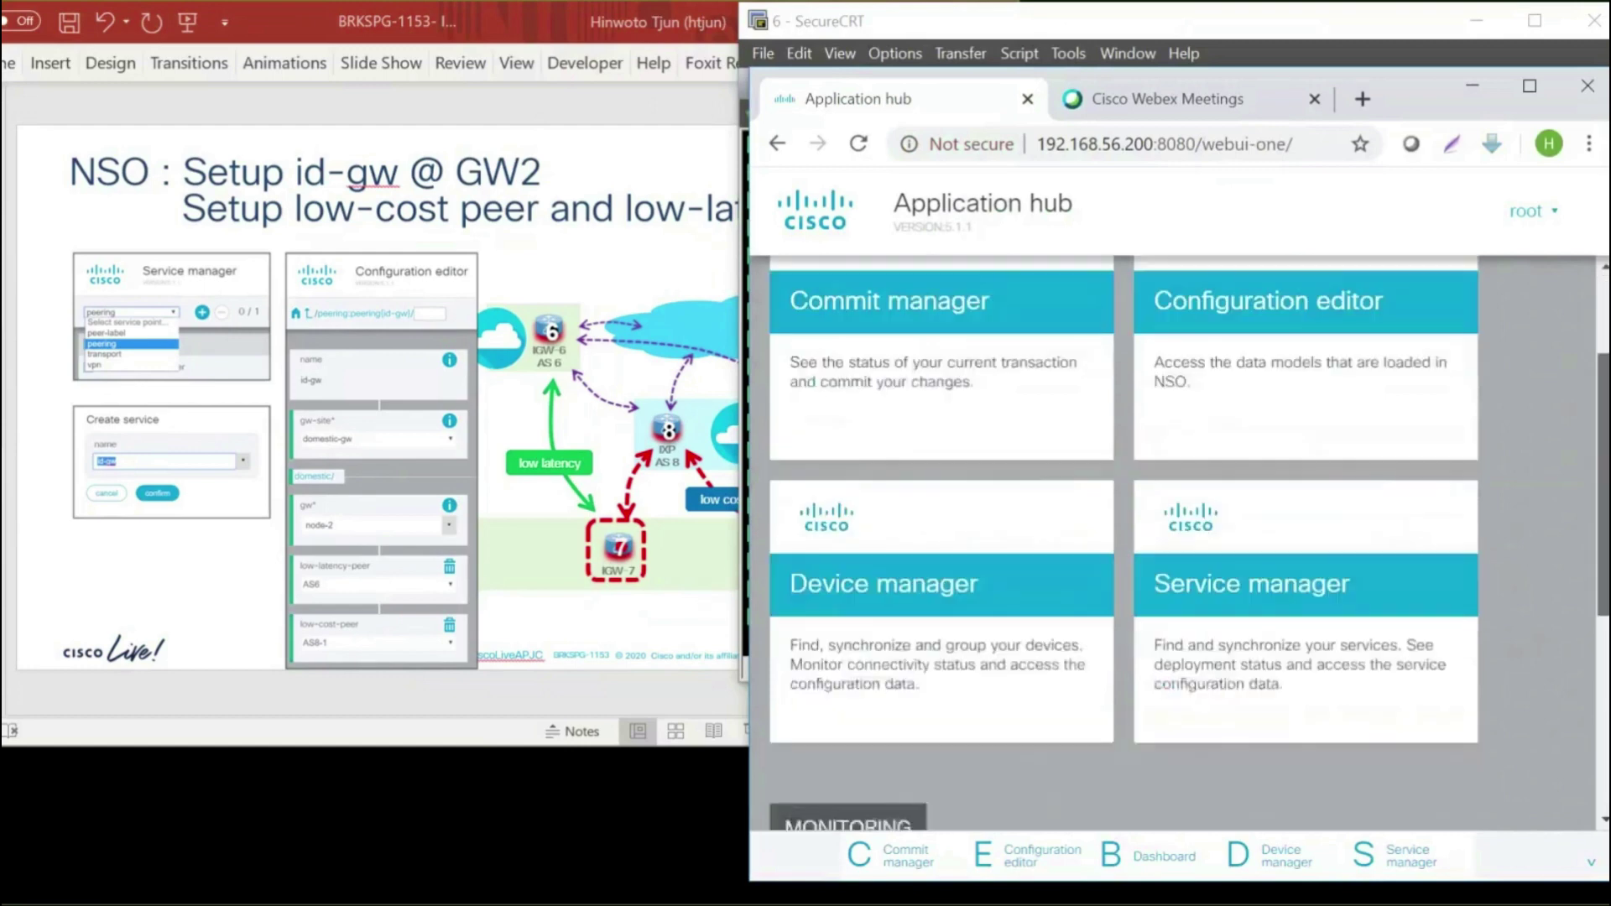
{"action": "left_click", "coordinate": [1310, 572]}
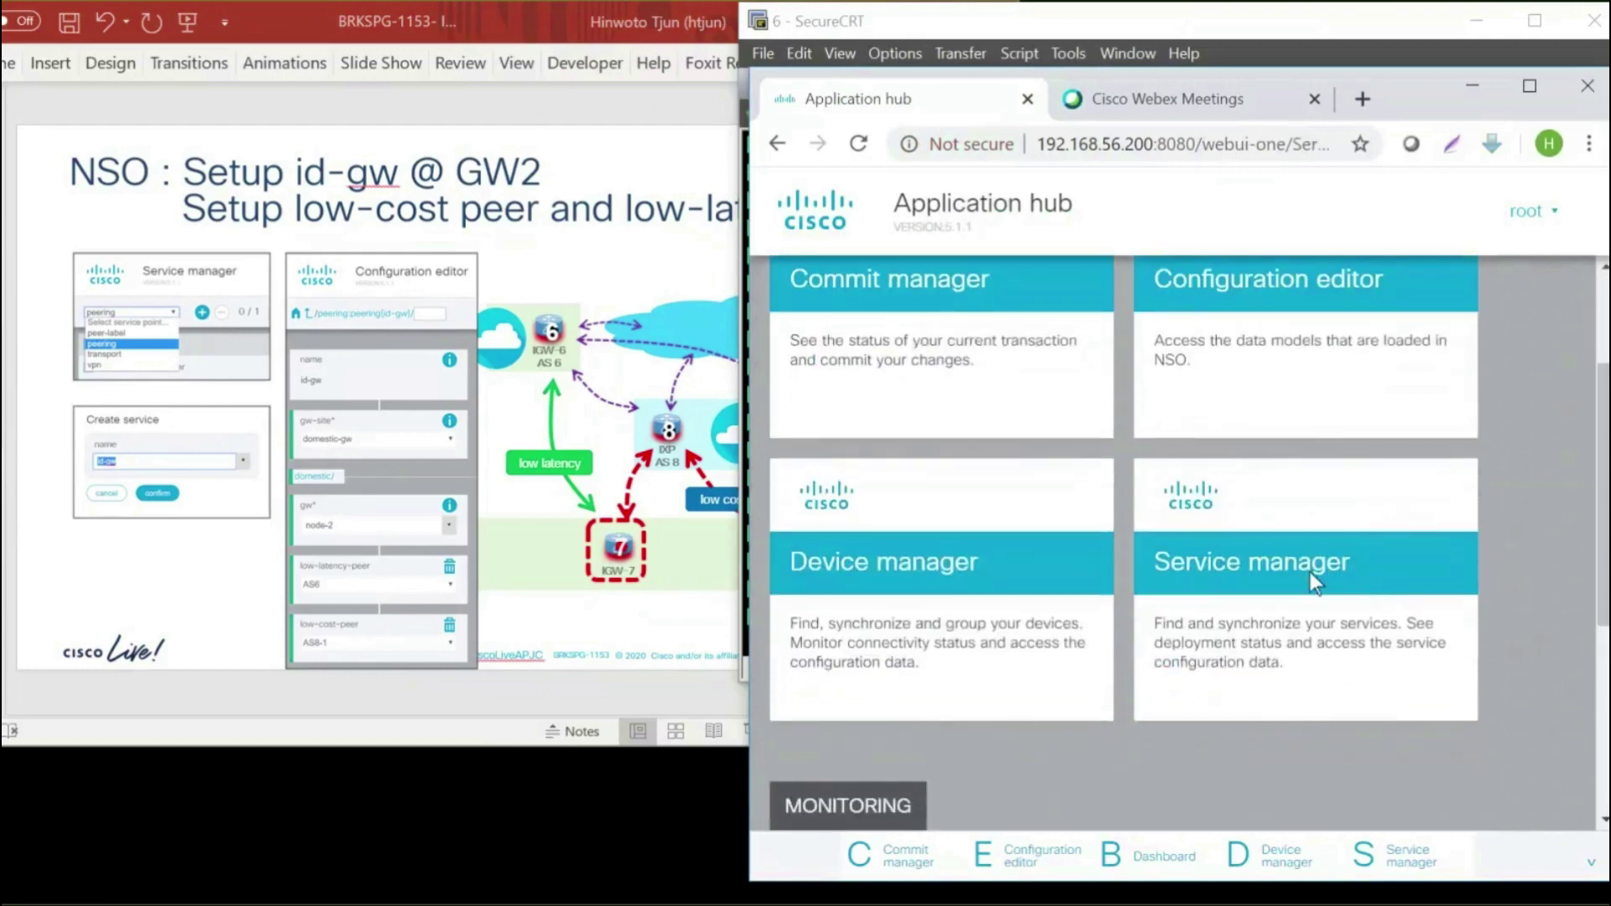
Select the peering service point and add a new service named id-gw
{"action": "left_click", "coordinate": [946, 290]}
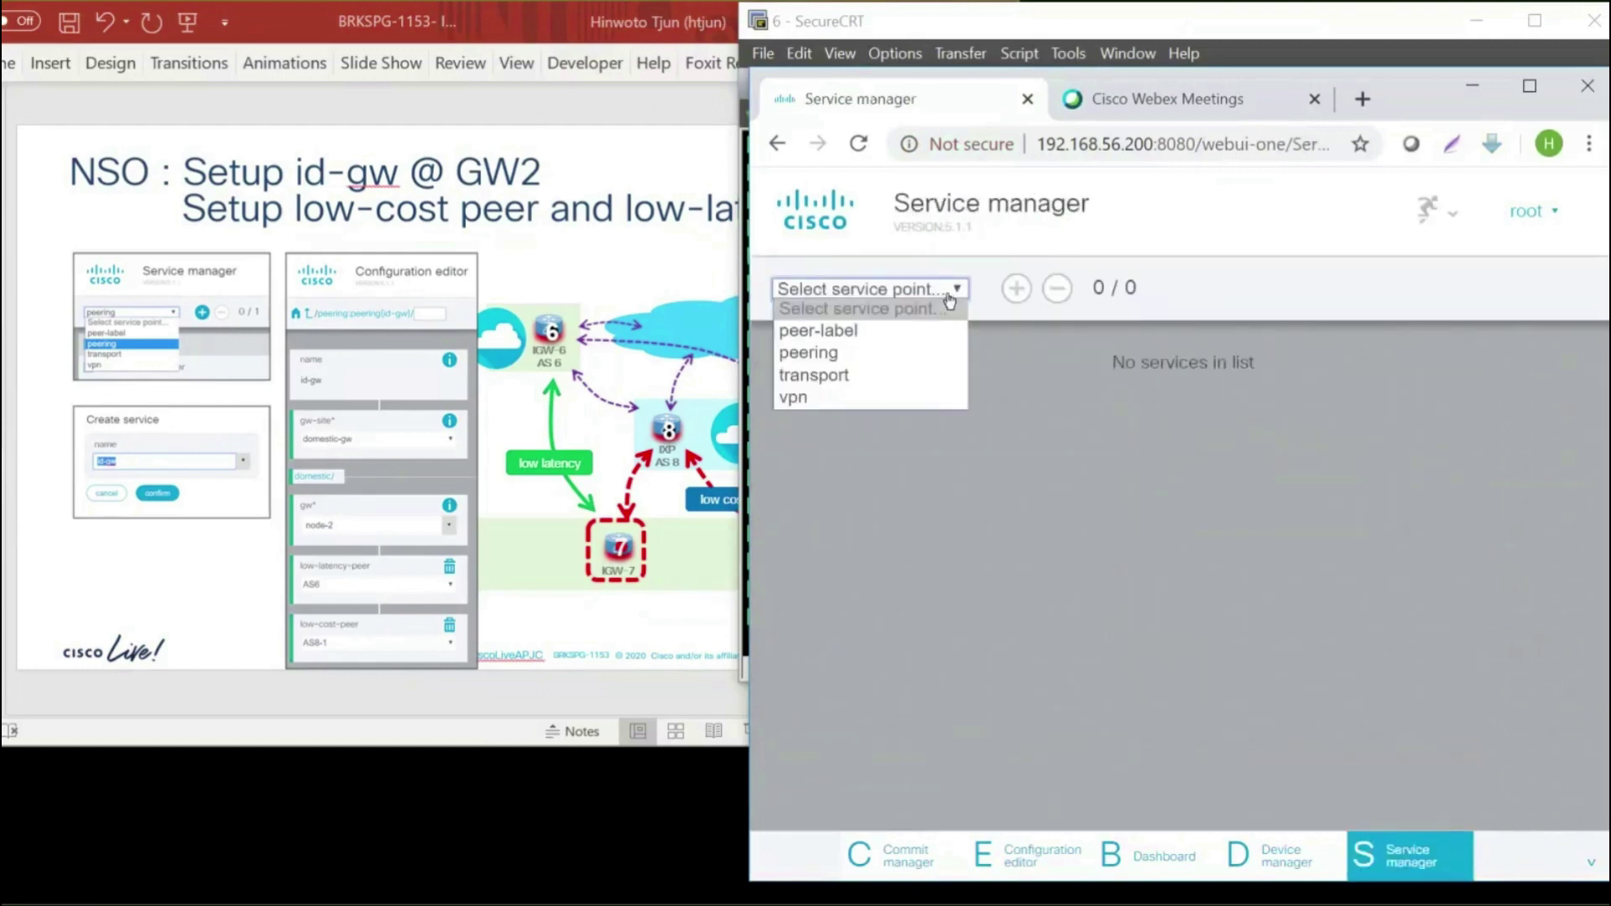
{"action": "left_click", "coordinate": [853, 359]}
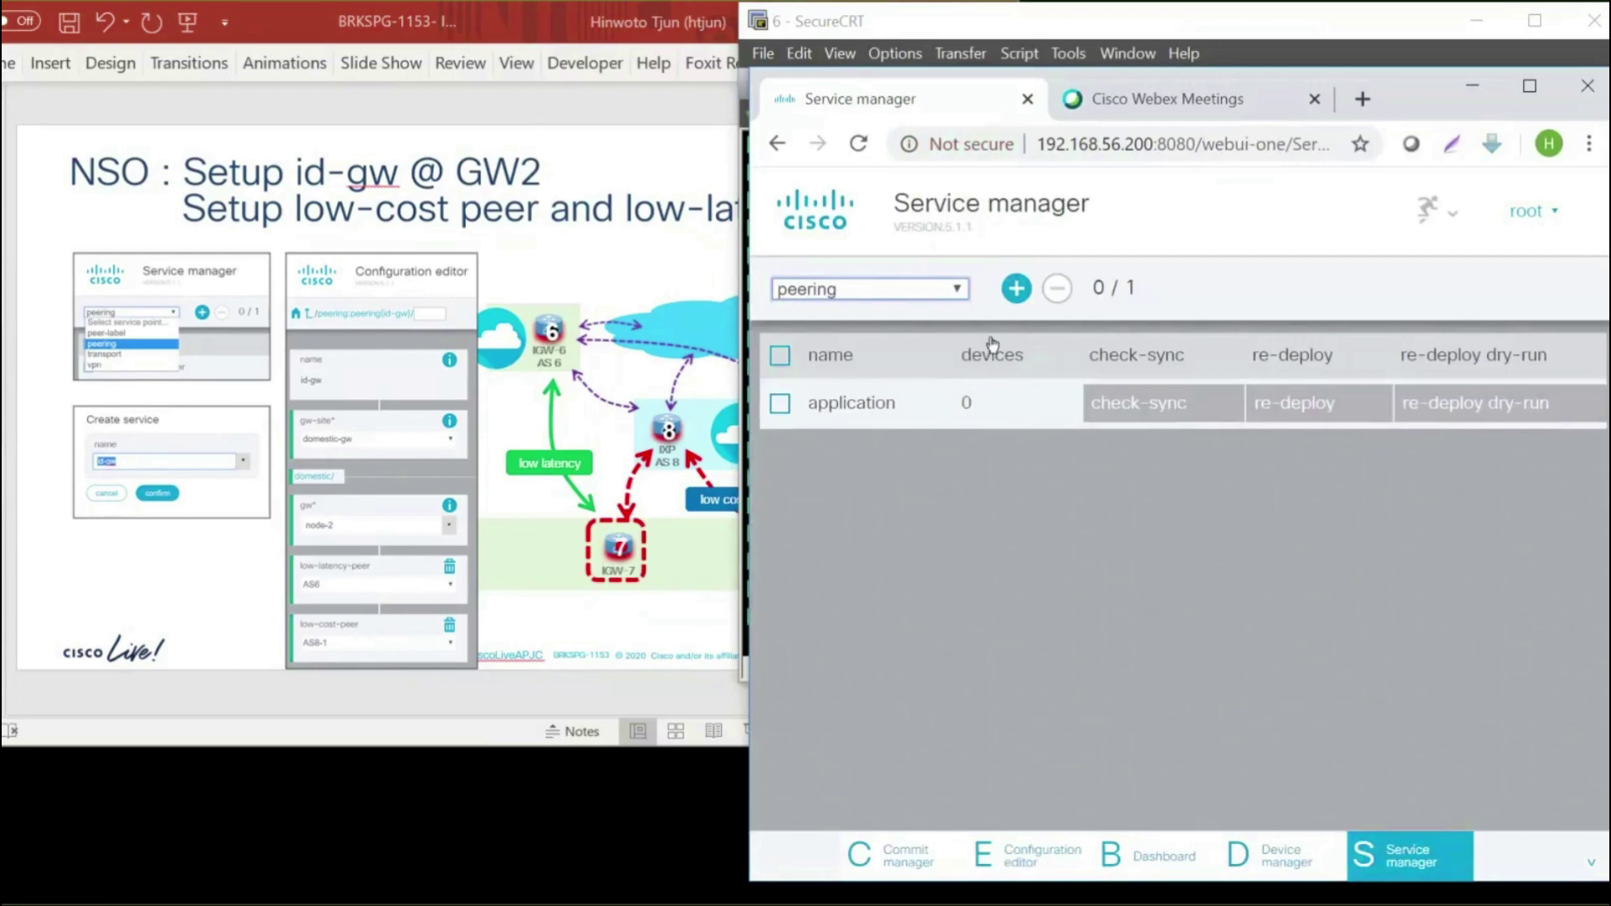
{"action": "left_click", "coordinate": [1016, 290]}
{"action": "type", "text": "id"}
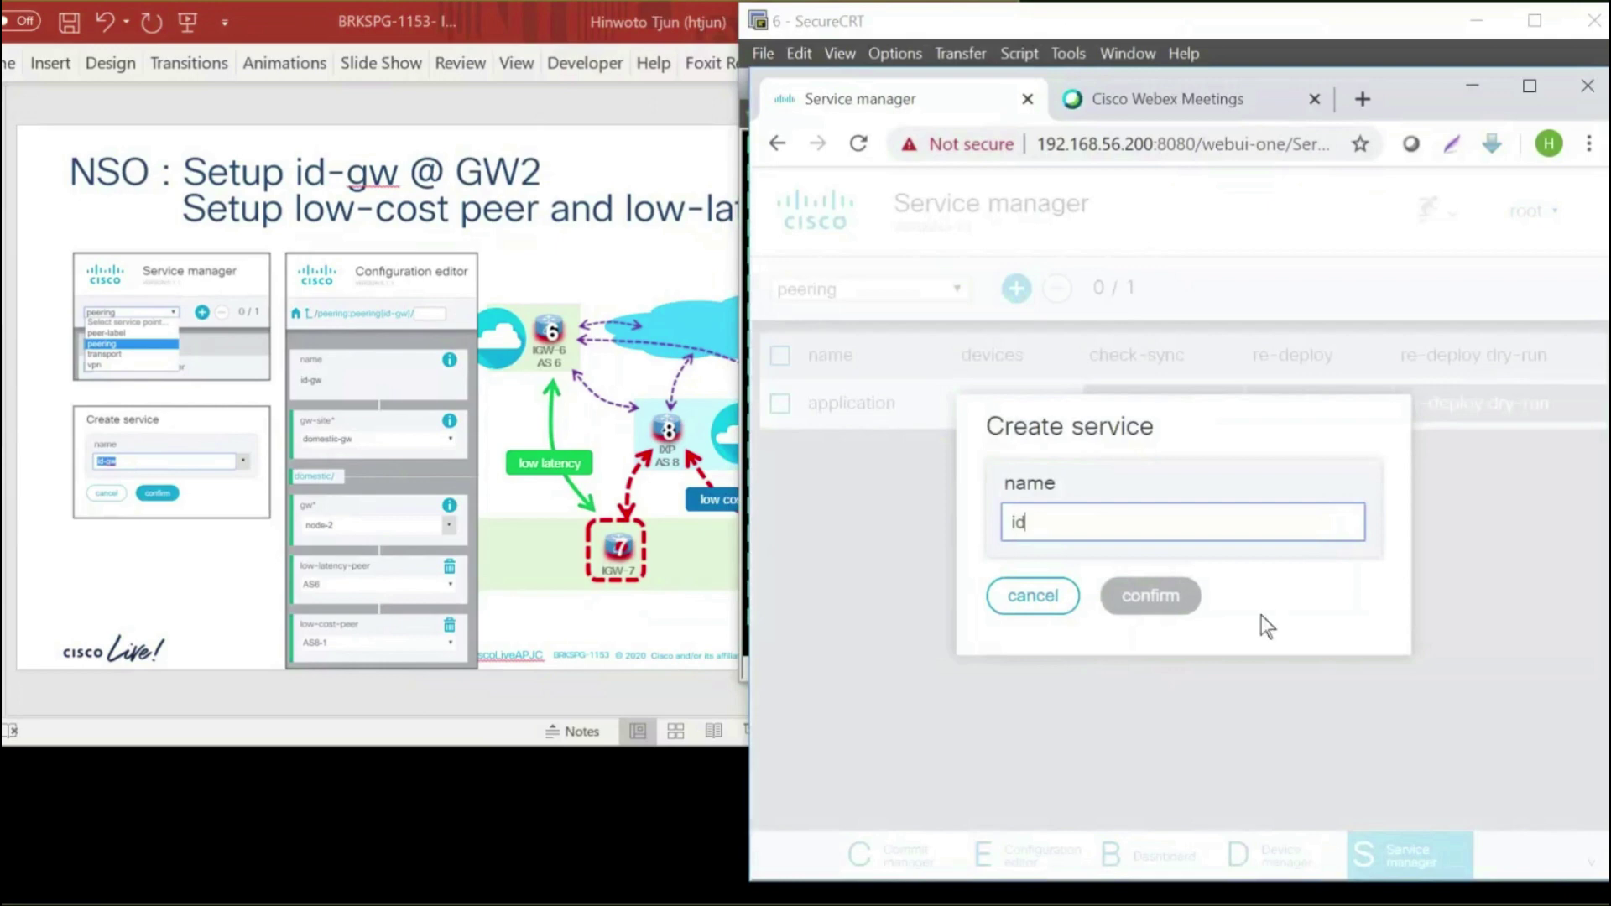
{"action": "type", "text": "-gw"}
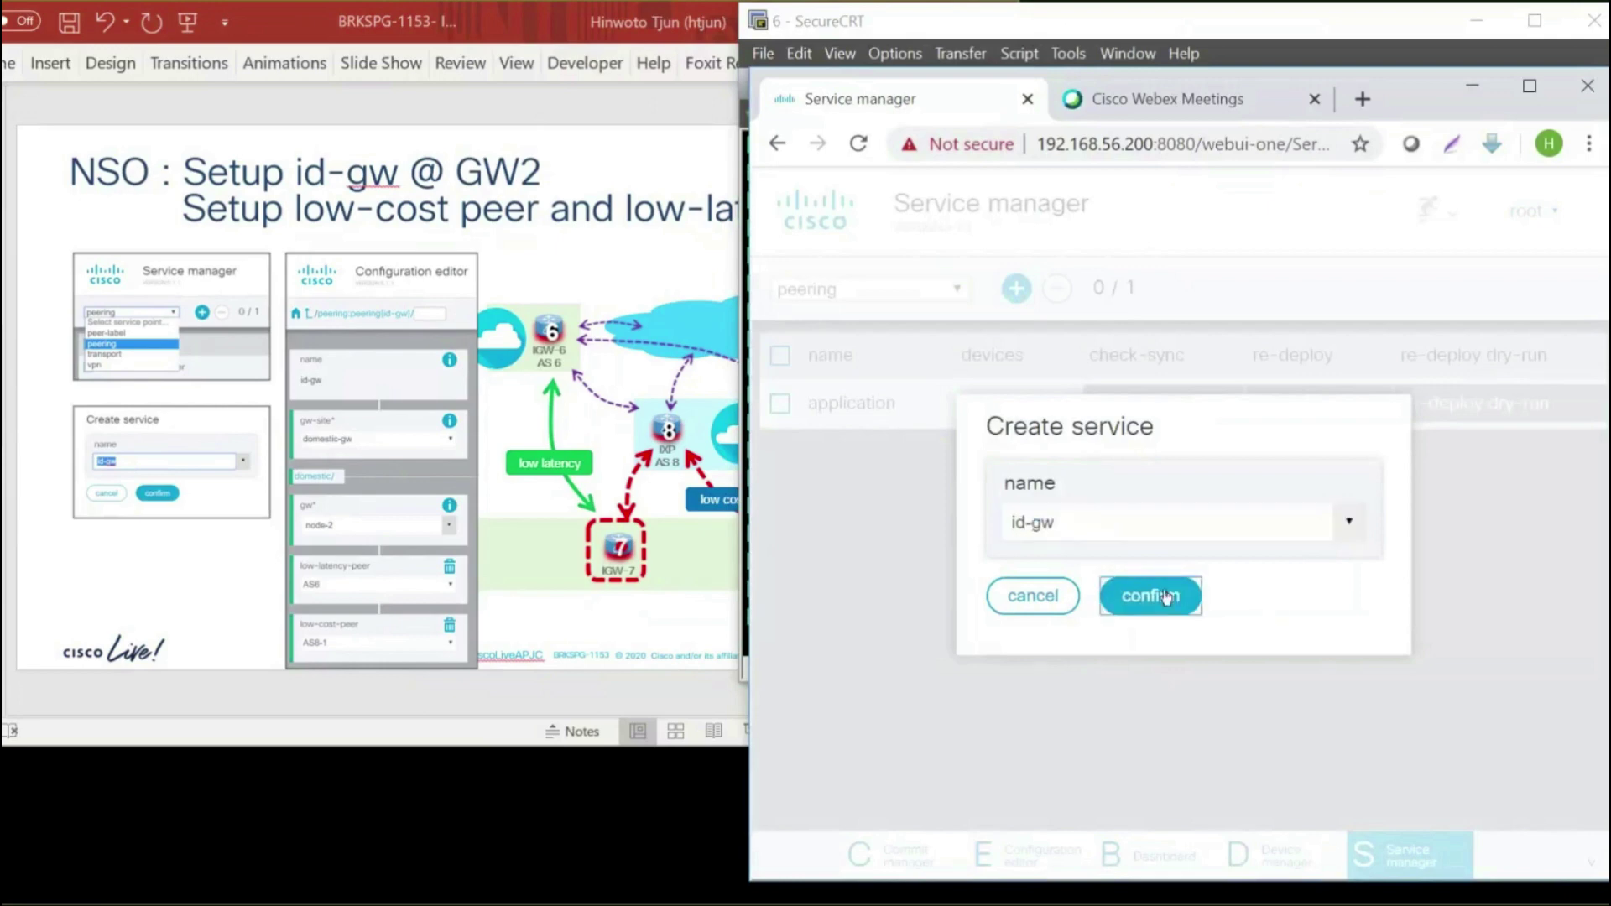
{"action": "left_click", "coordinate": [1167, 598]}
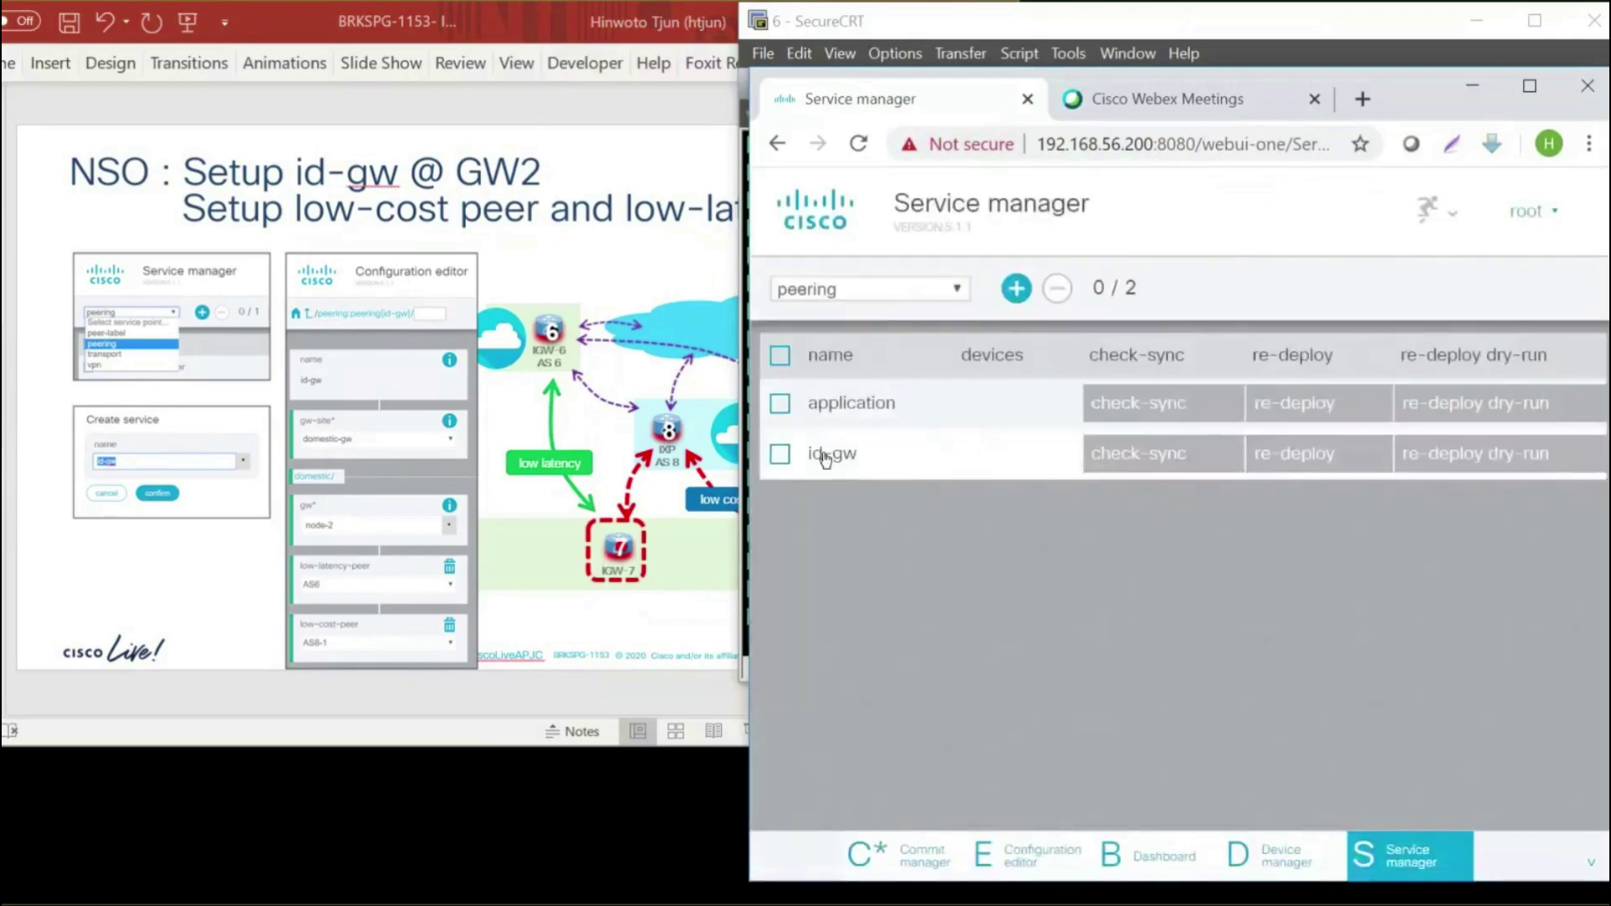
Open id-gw in the configuration editor with the full model shown and set gw-site to domestic-gw
{"action": "left_click", "coordinate": [826, 456]}
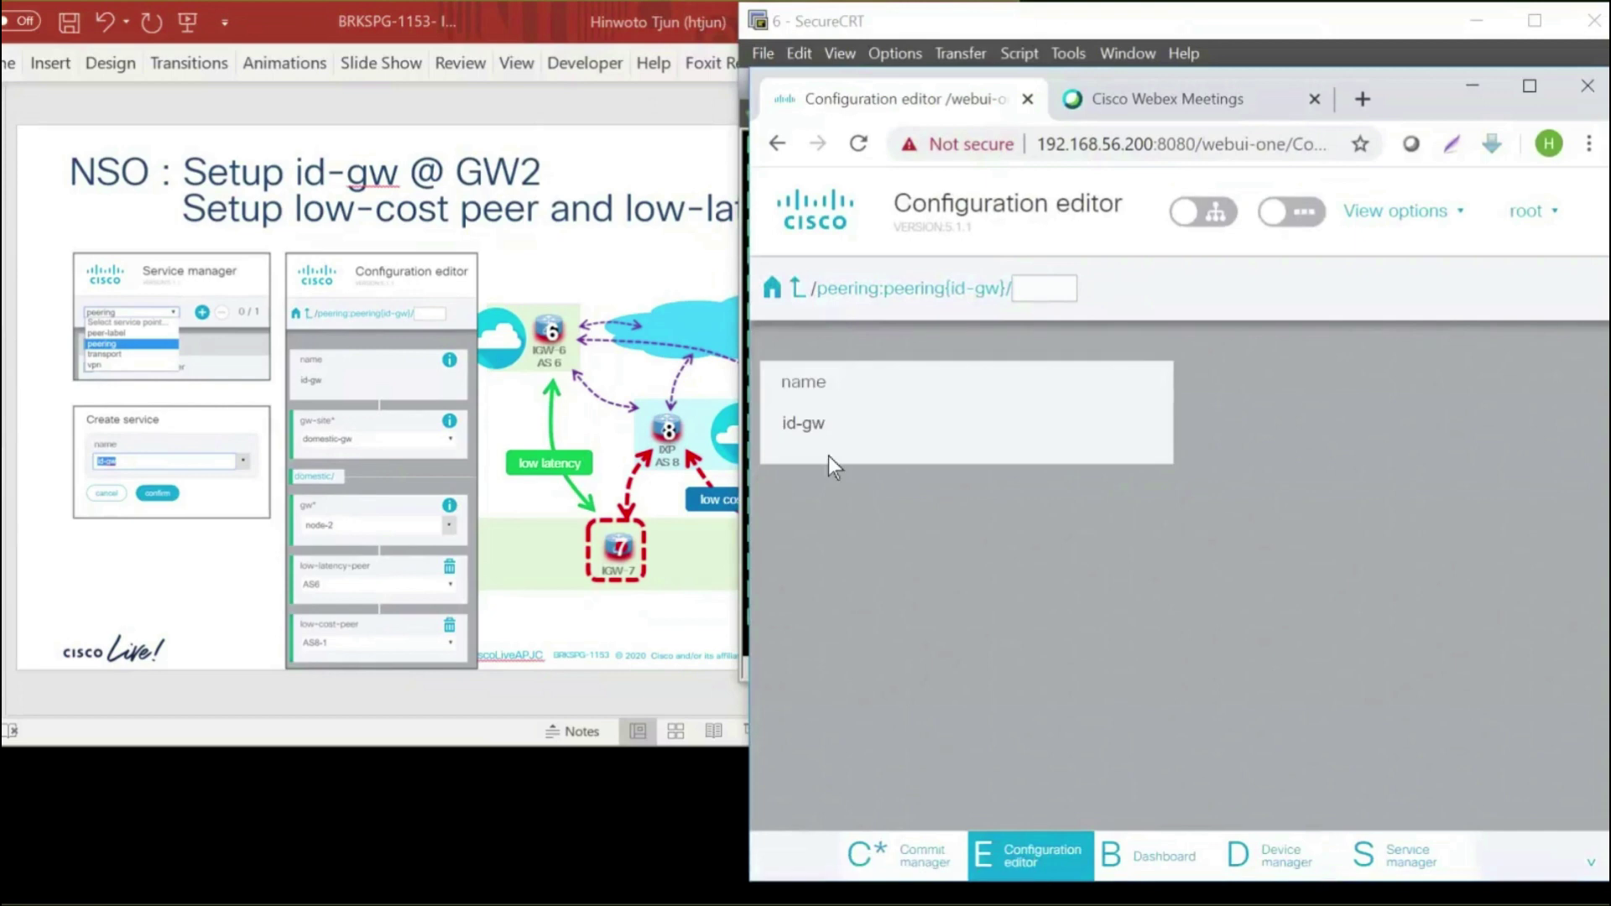
{"action": "left_click", "coordinate": [1195, 214]}
{"action": "left_click", "coordinate": [1291, 213]}
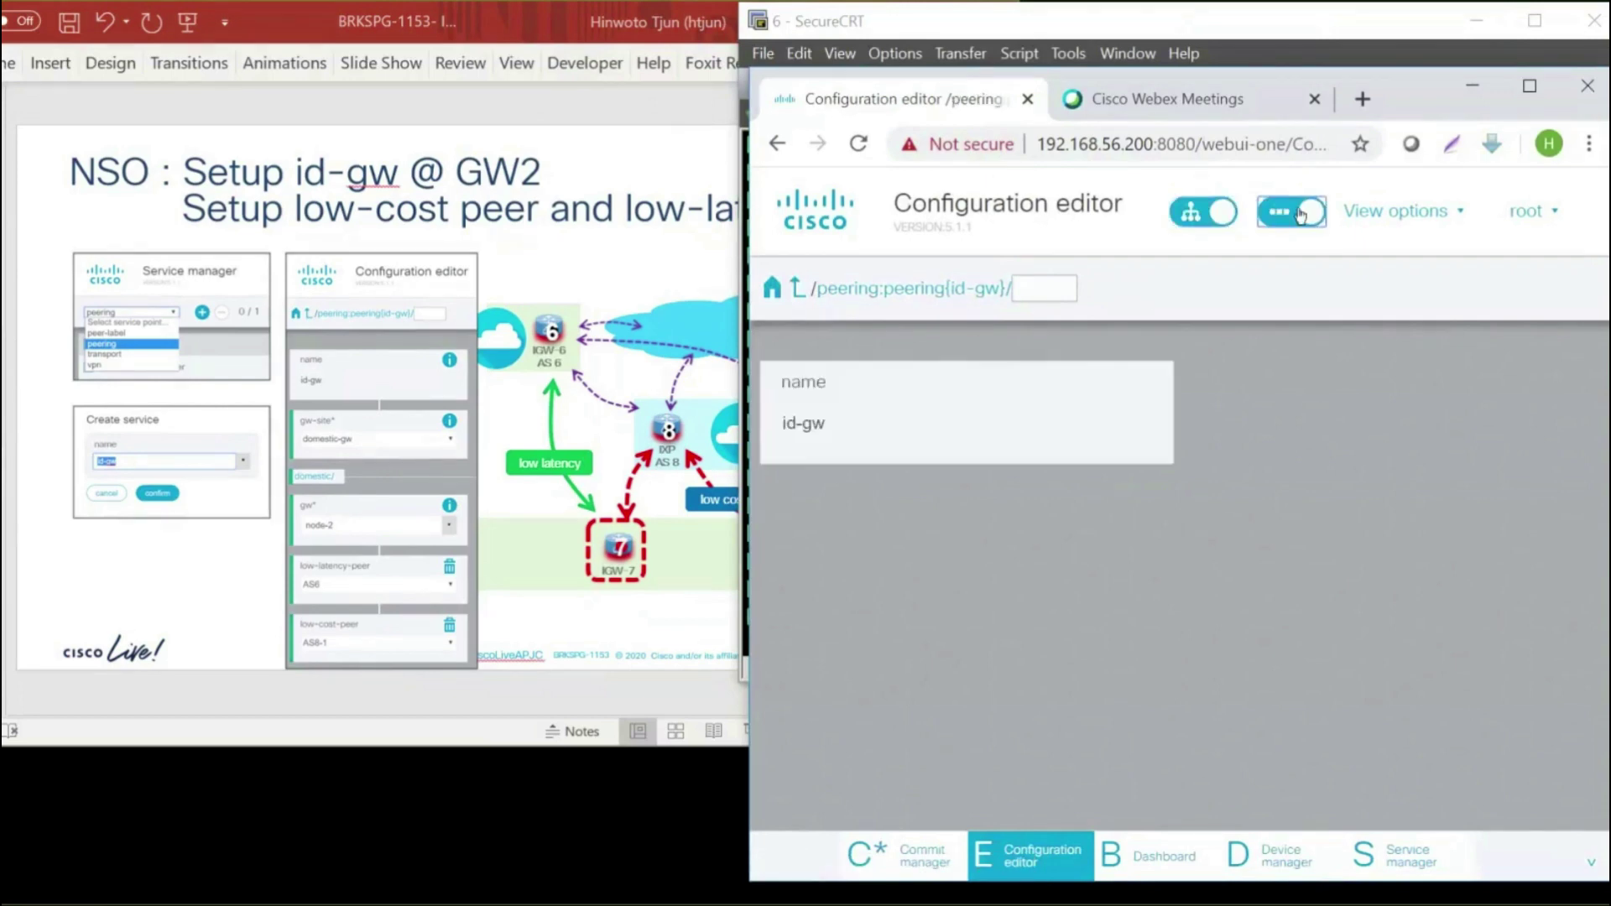
{"action": "left_click", "coordinate": [1380, 221]}
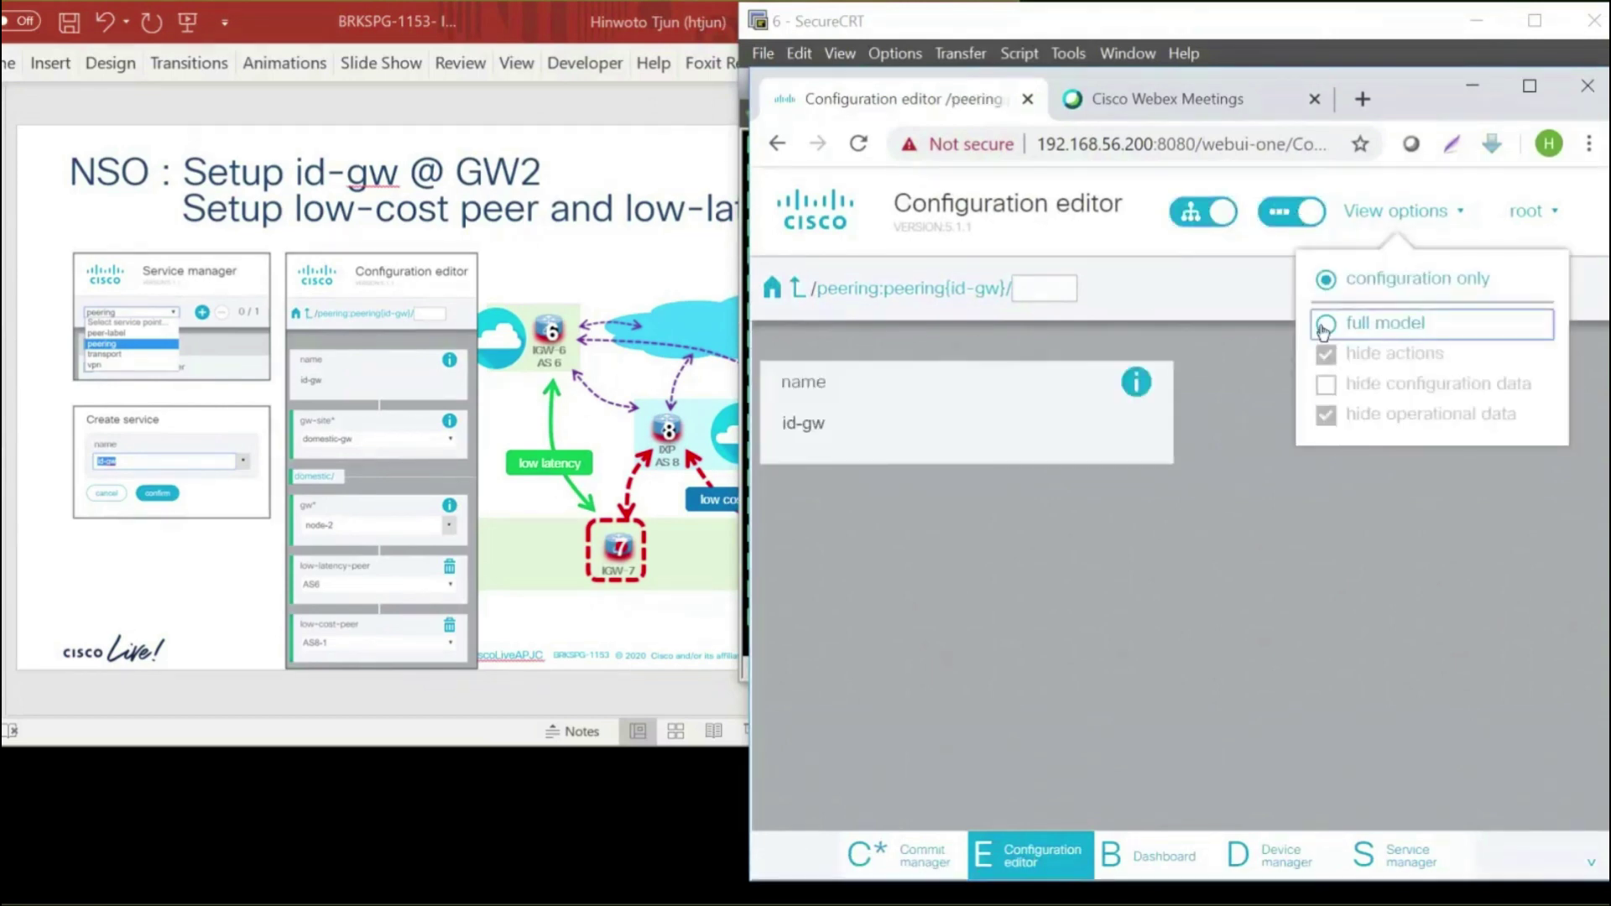
{"action": "left_click", "coordinate": [1324, 324]}
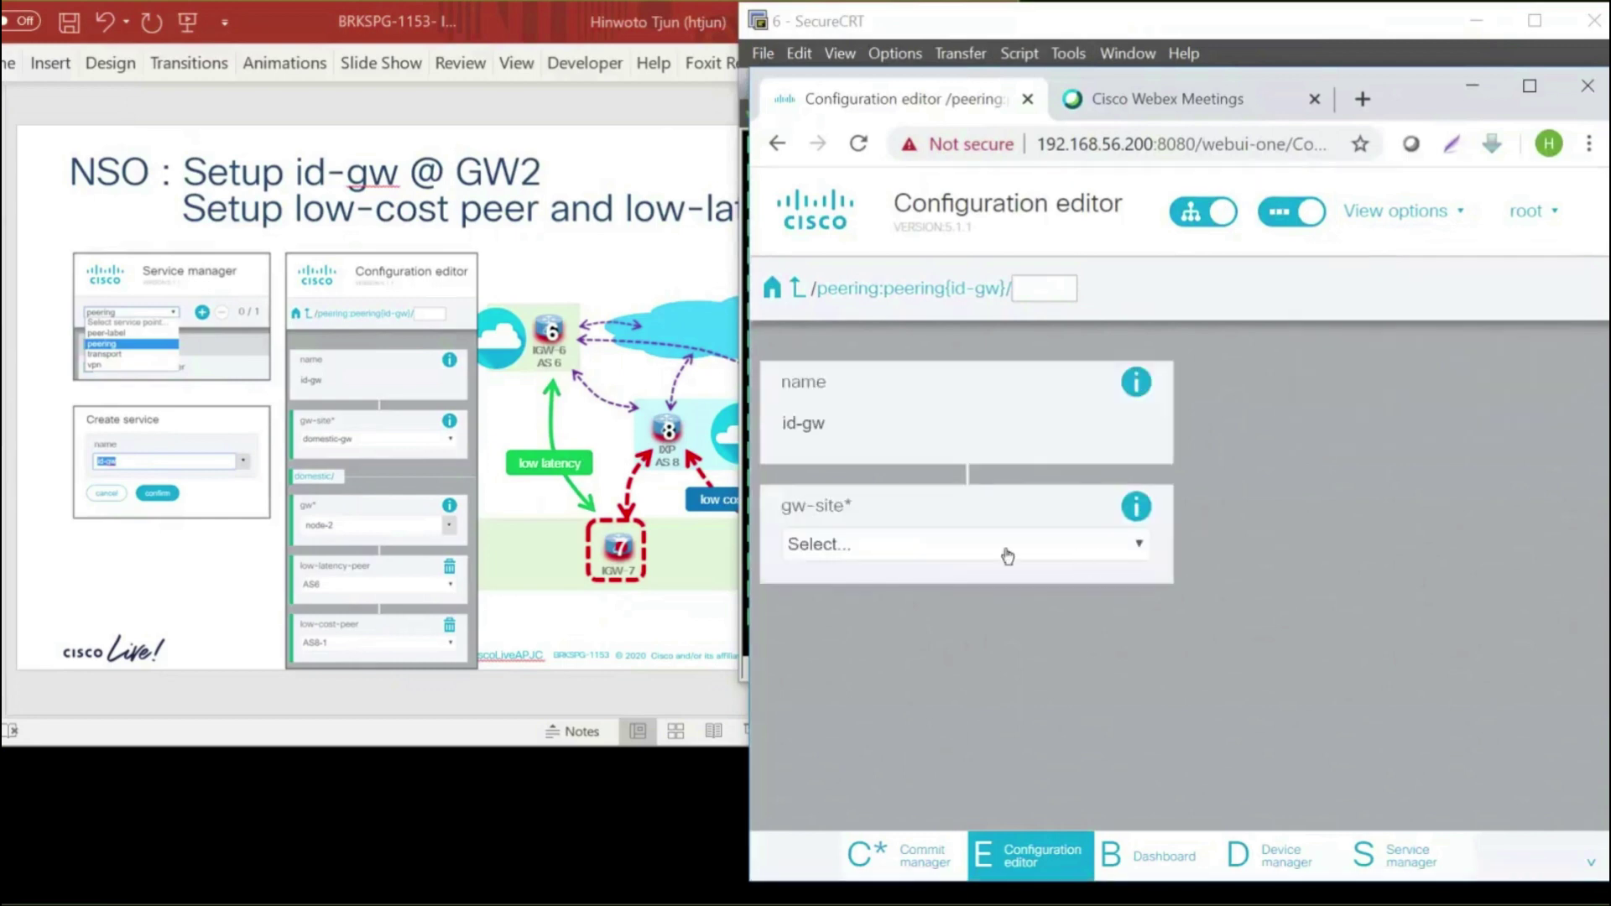
{"action": "left_click", "coordinate": [918, 547]}
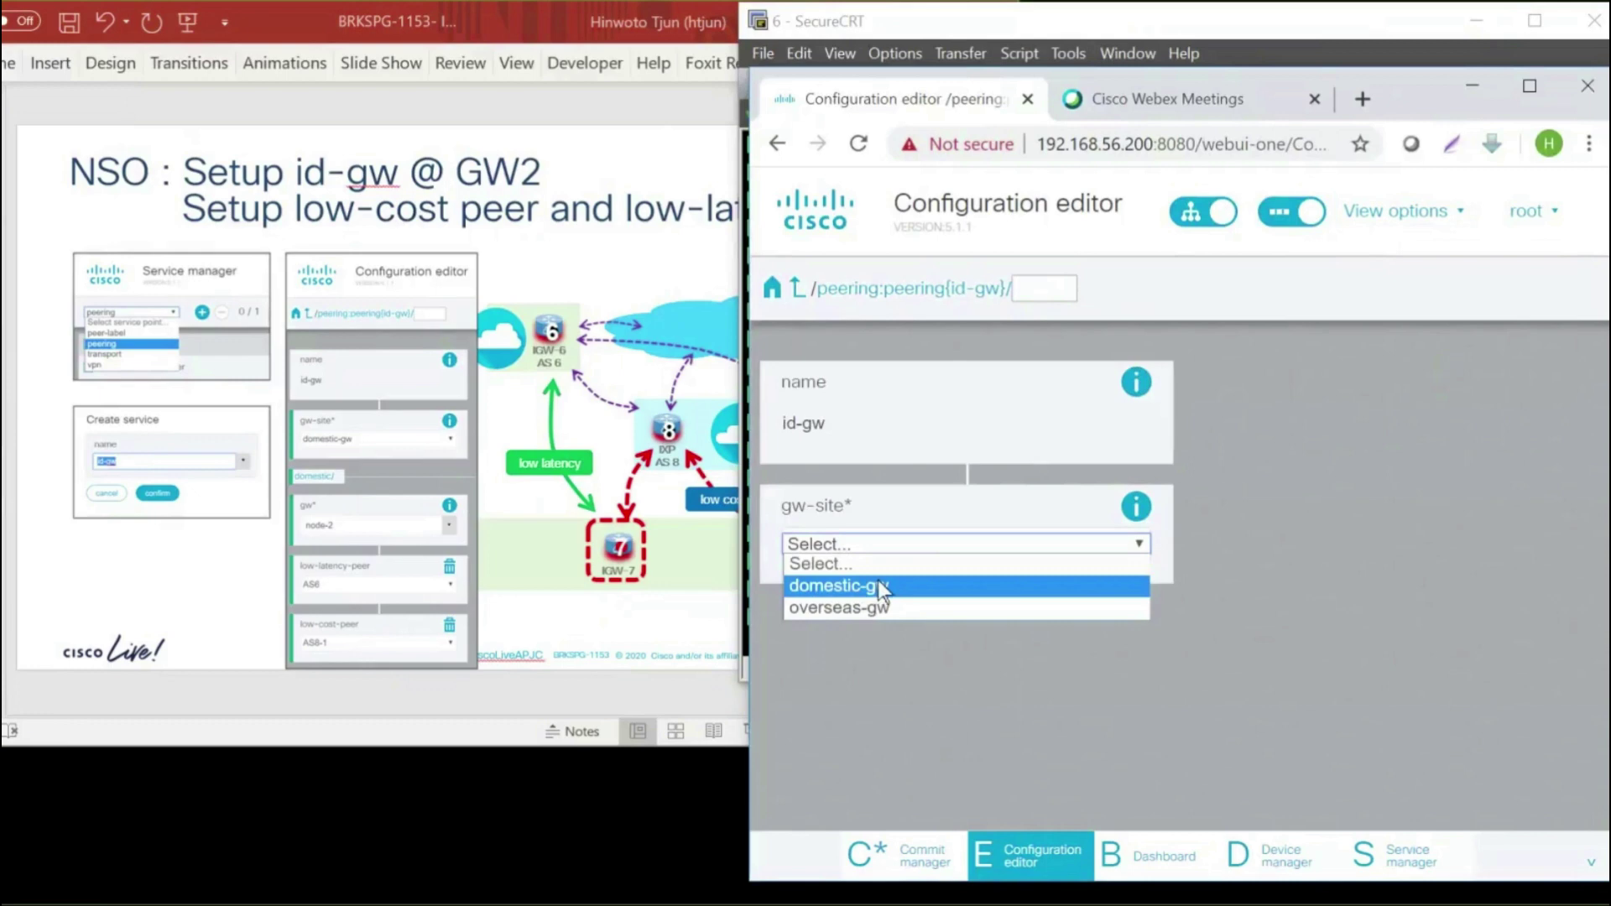
{"action": "left_click", "coordinate": [881, 587]}
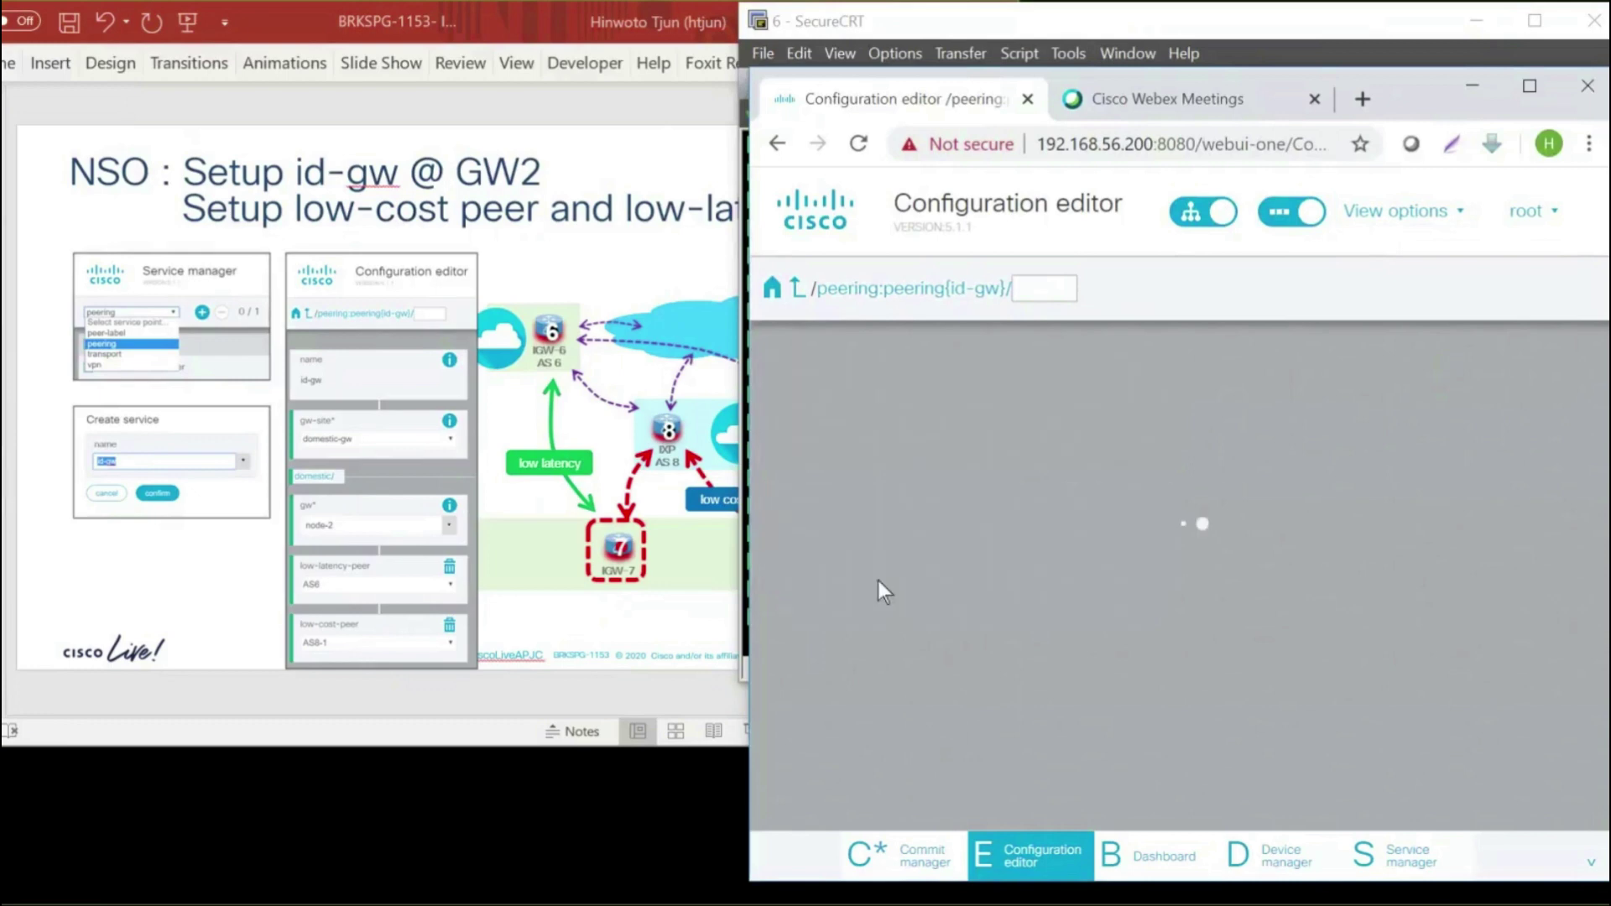
Set id-gw's gw to node-2, low-latency-peer to AS6 and low-cost-peer to AS8-1
{"action": "scroll", "coordinate": [1240, 601], "scroll_direction": "down", "scroll_amount": 3}
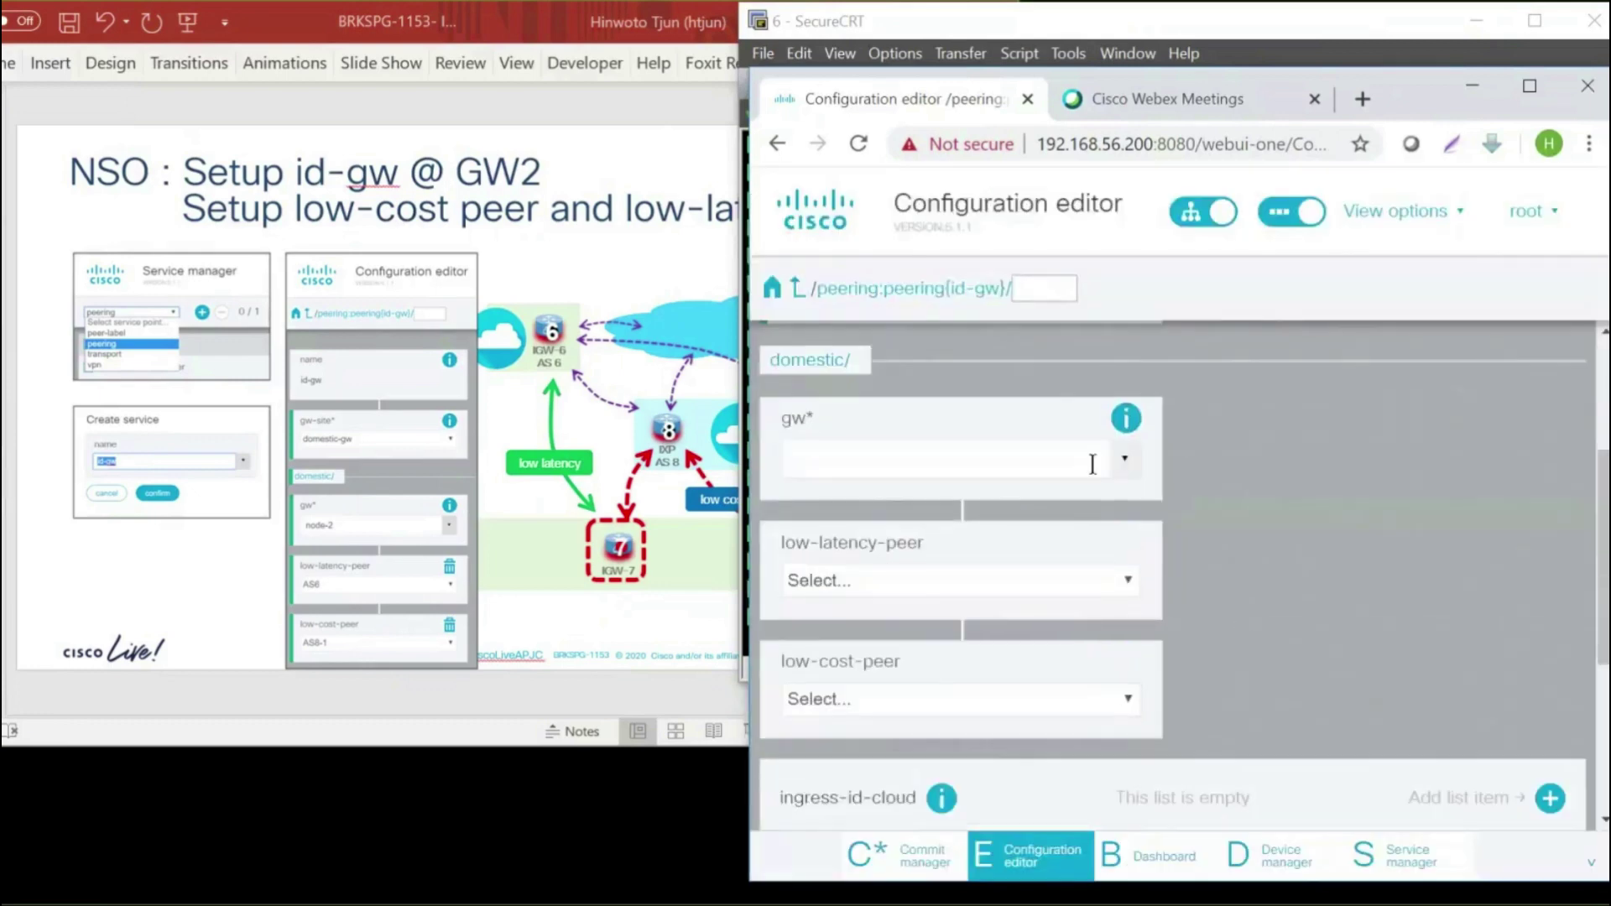
{"action": "left_click", "coordinate": [1121, 462]}
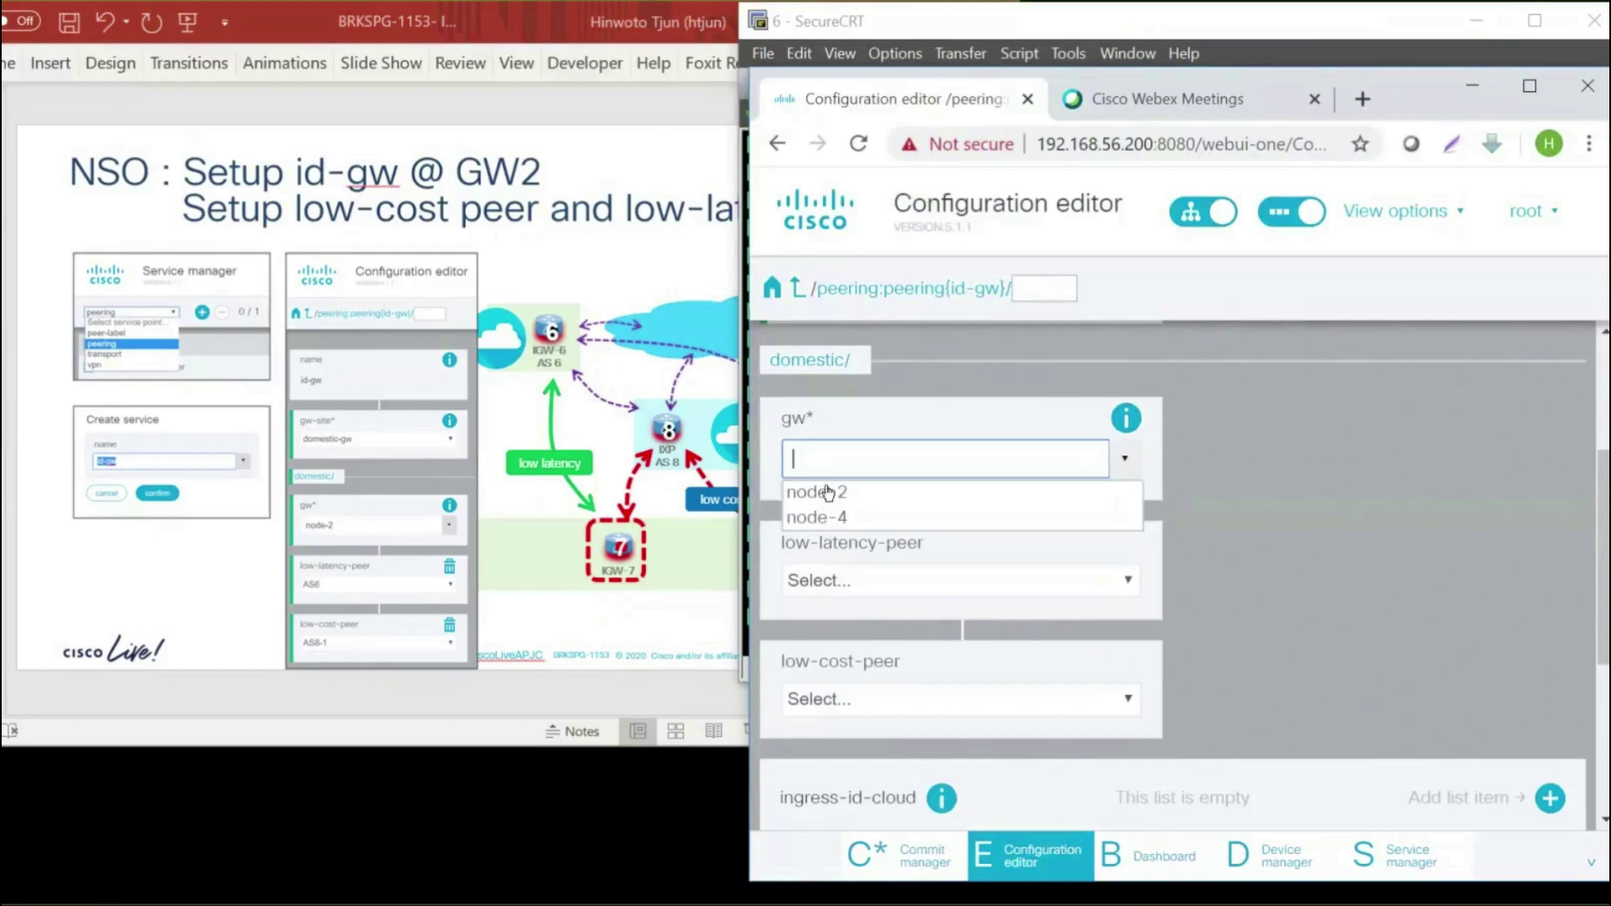
{"action": "left_click", "coordinate": [828, 492]}
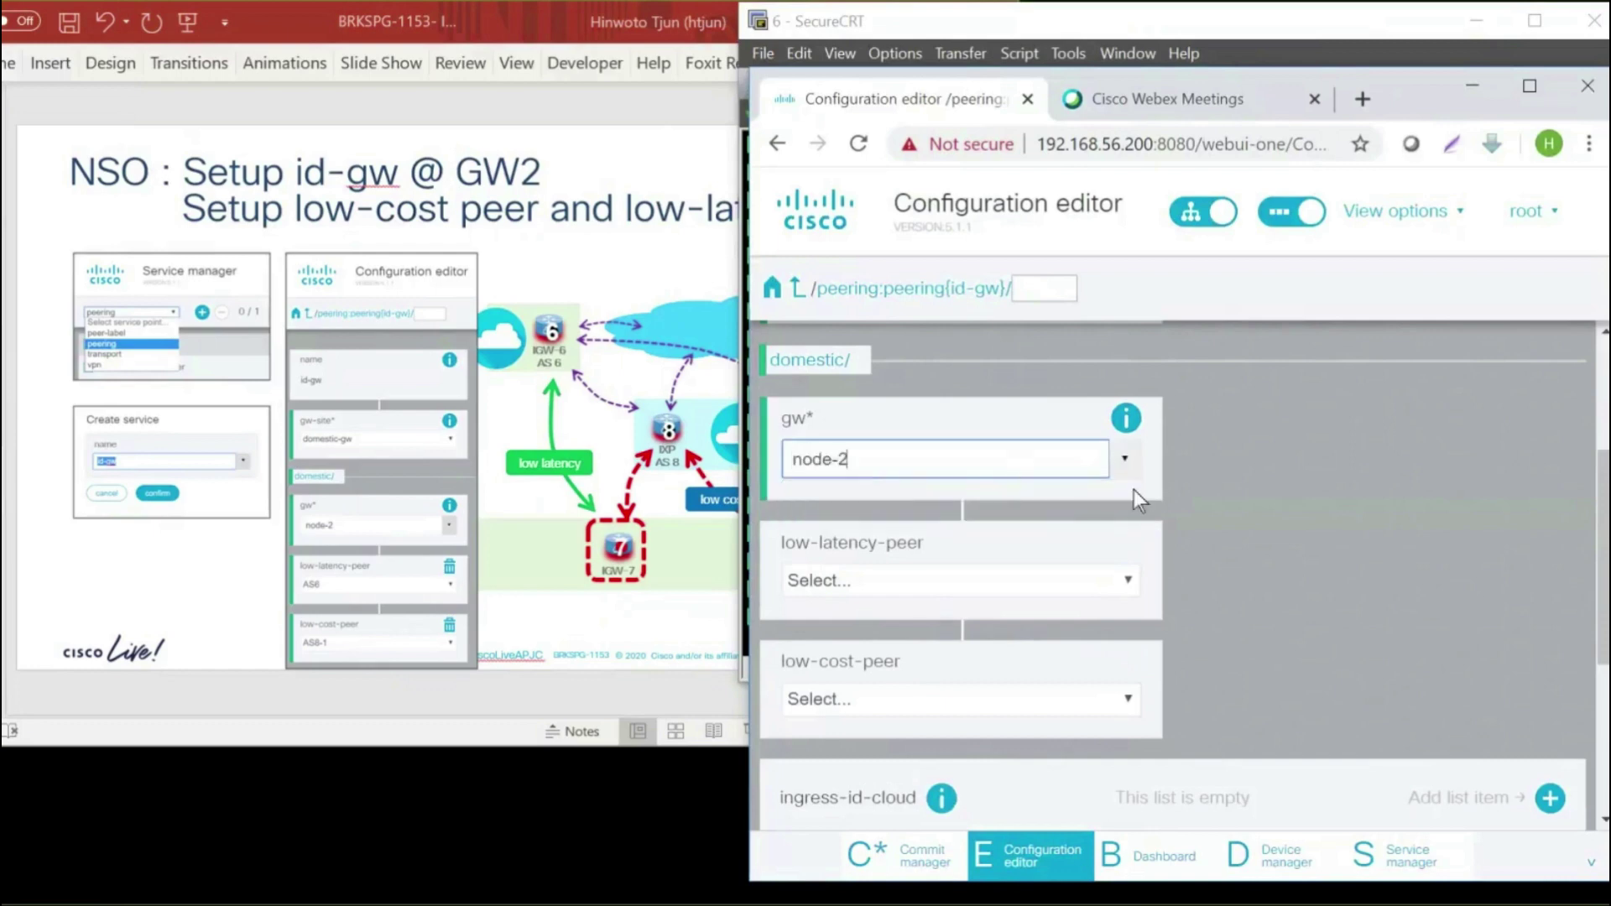
{"action": "left_click", "coordinate": [863, 581]}
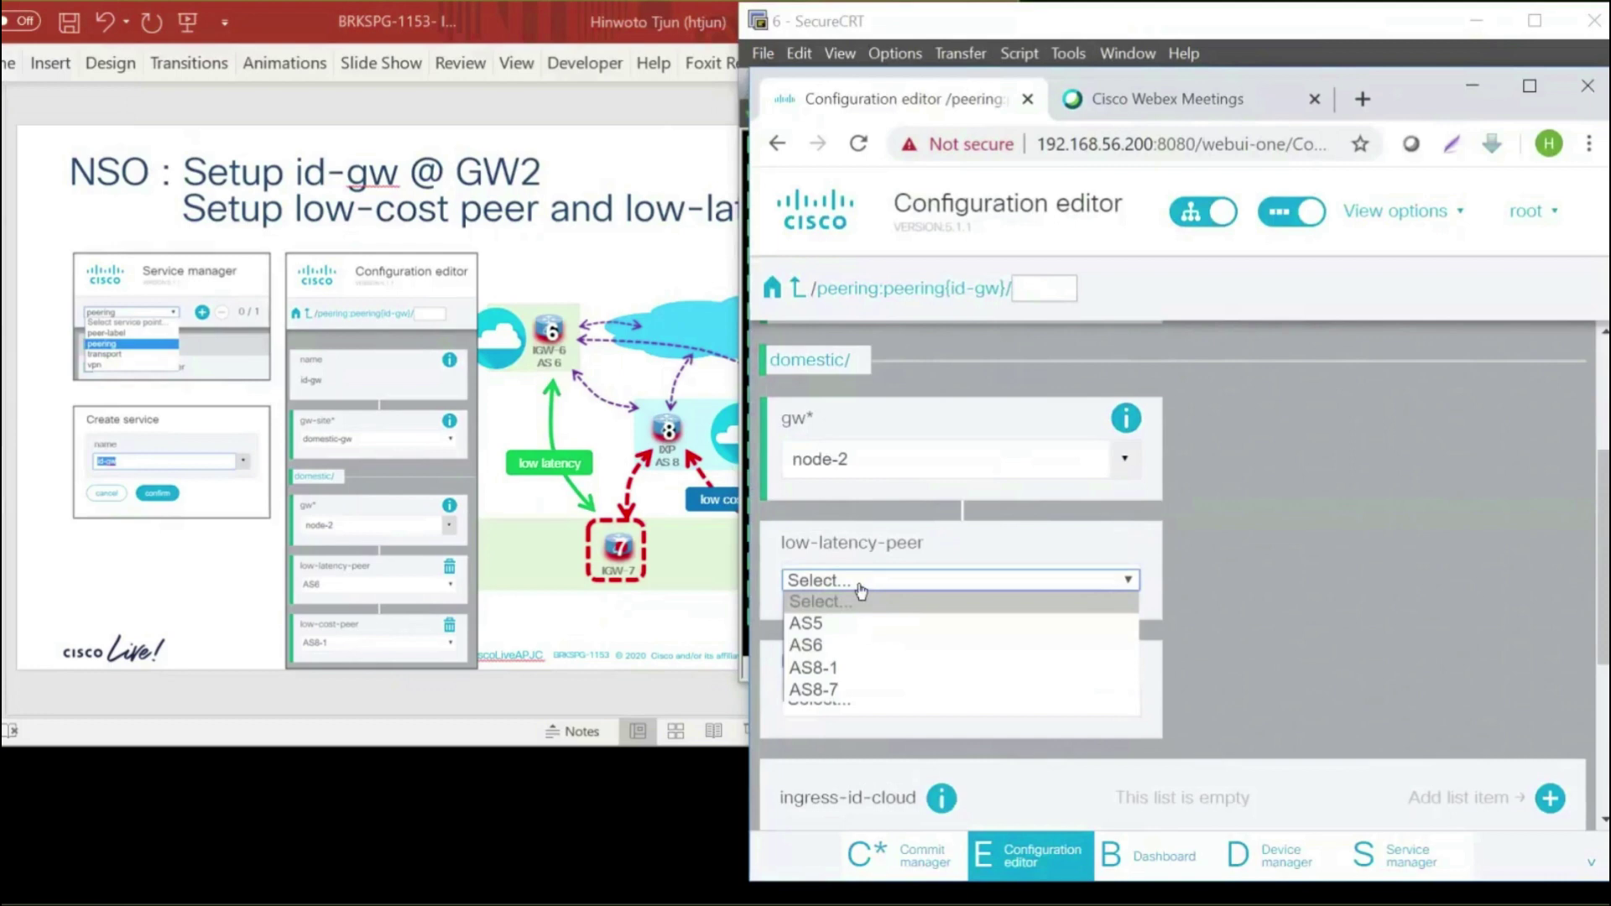
{"action": "left_click", "coordinate": [838, 643]}
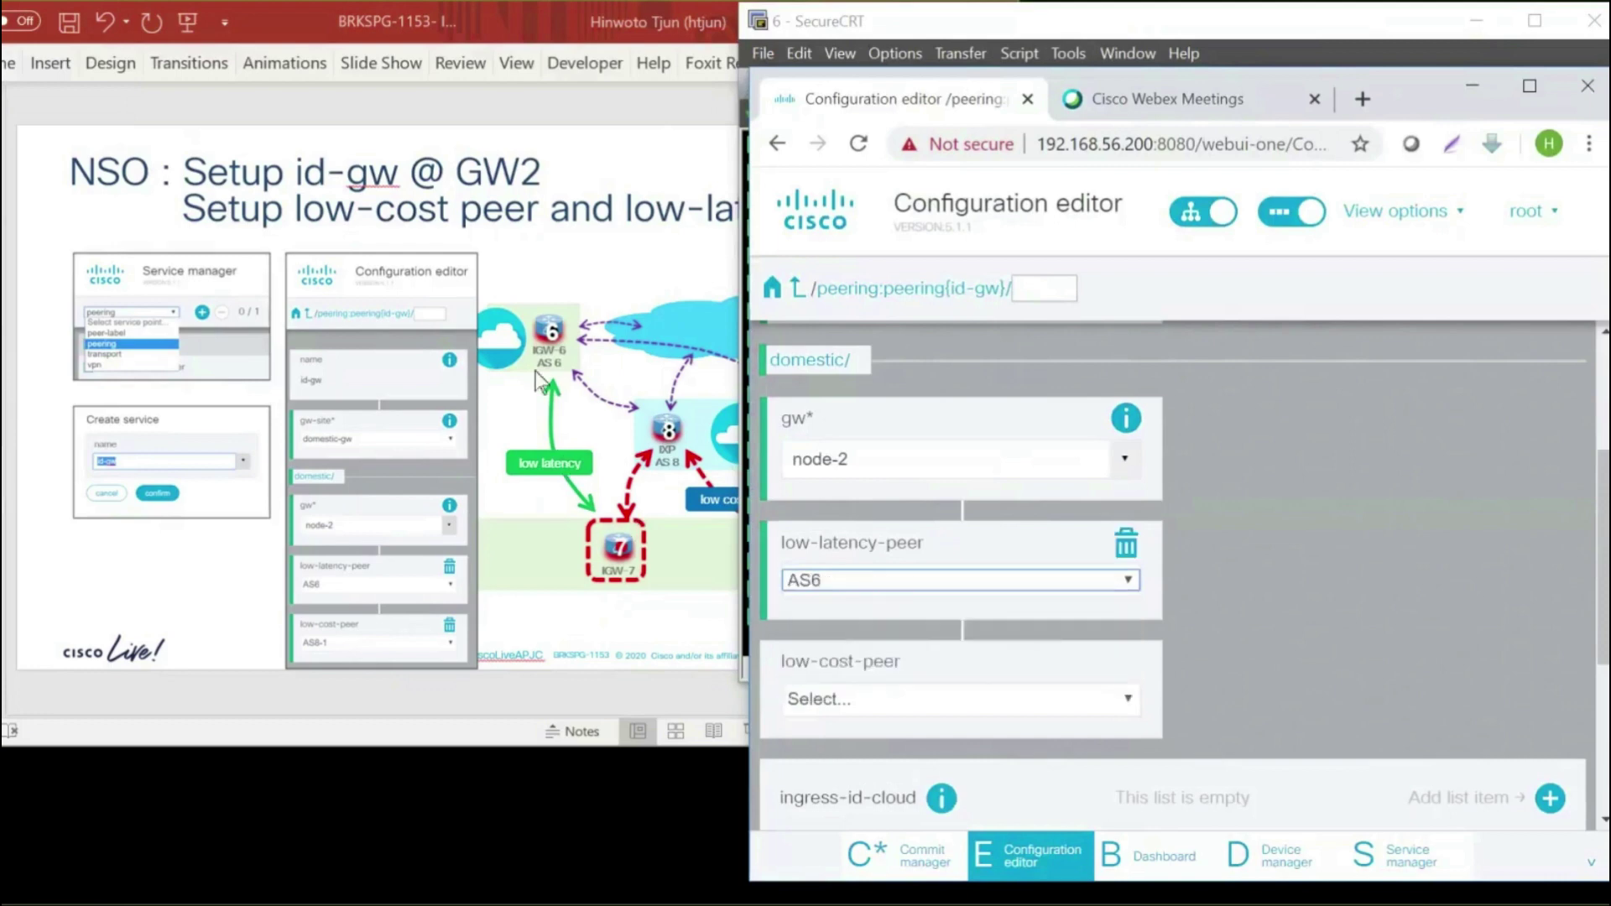
{"action": "left_click", "coordinate": [1126, 707]}
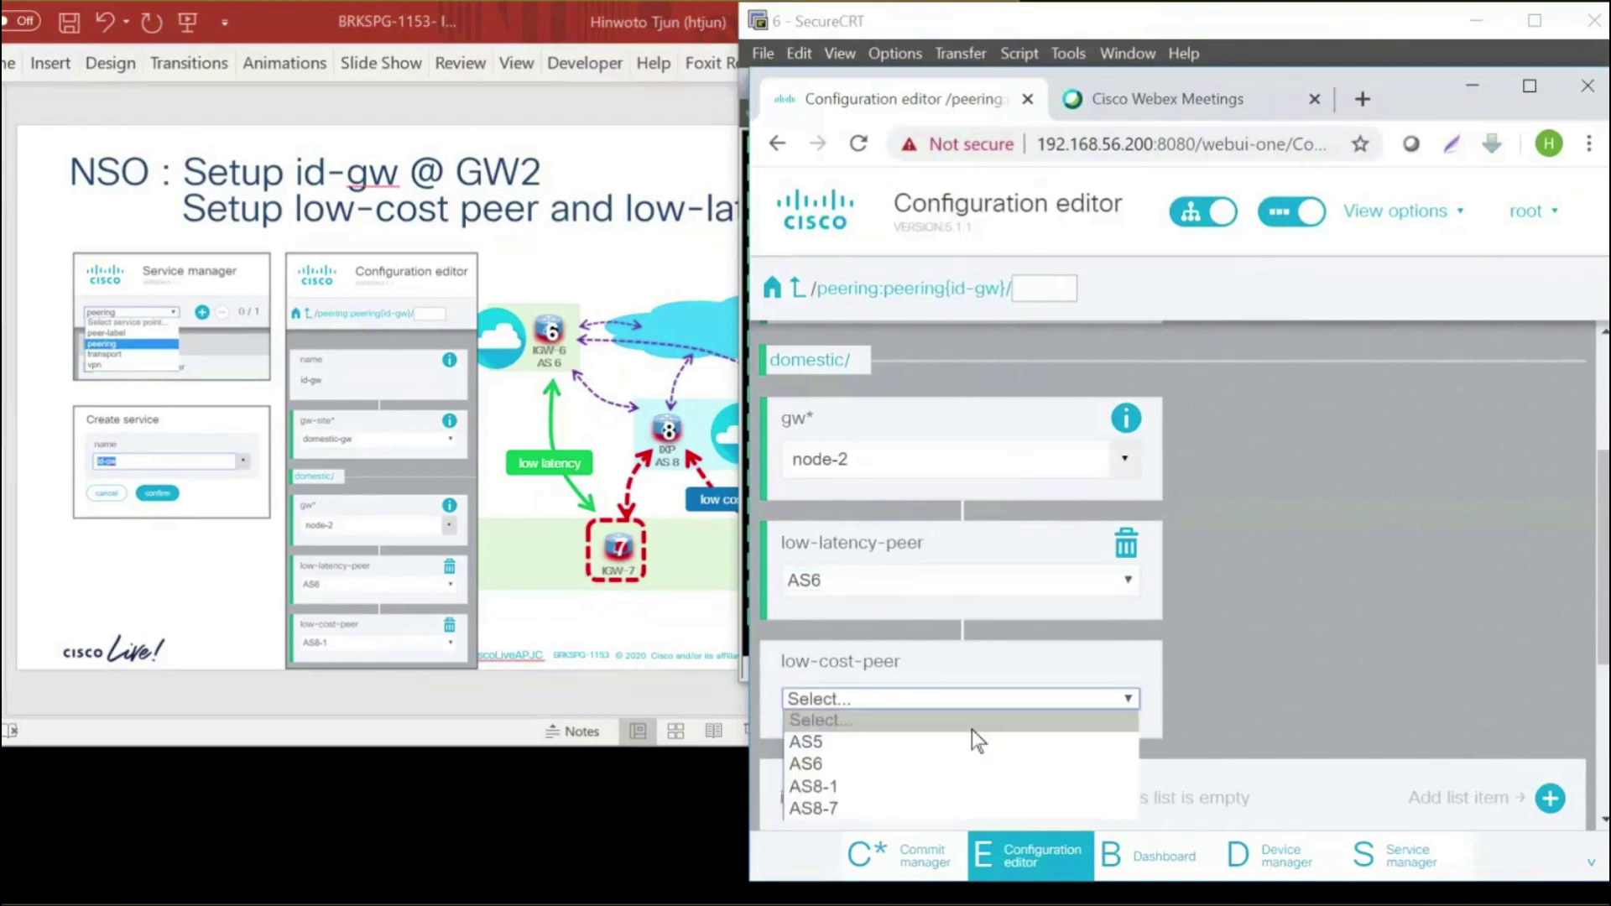
{"action": "left_click", "coordinate": [885, 787]}
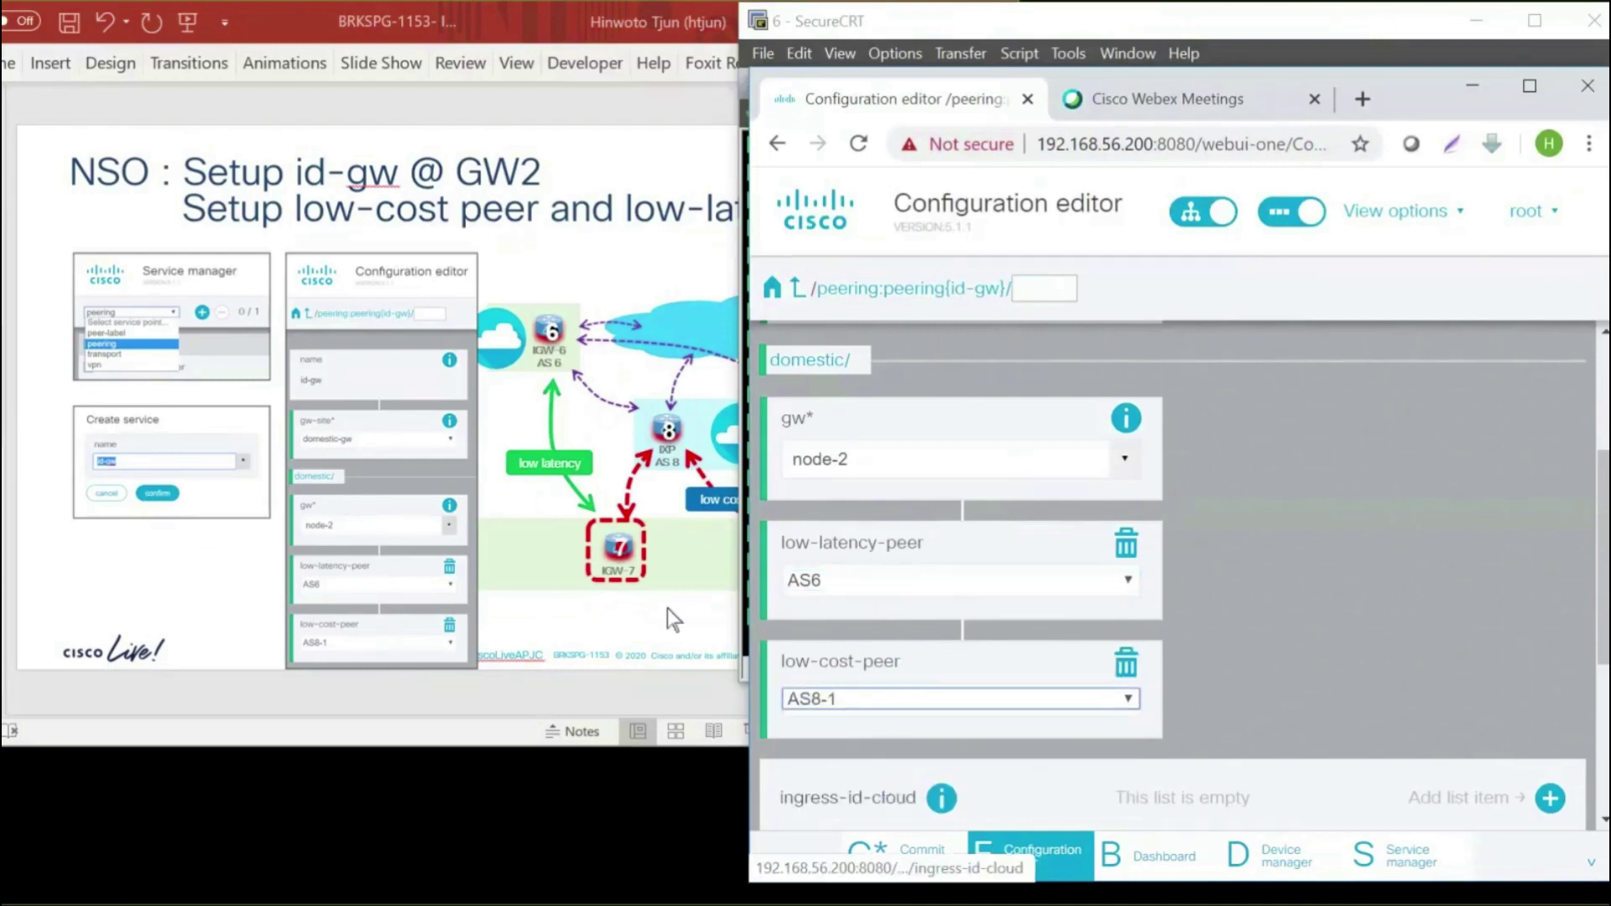
{"action": "left_click", "coordinate": [667, 609]}
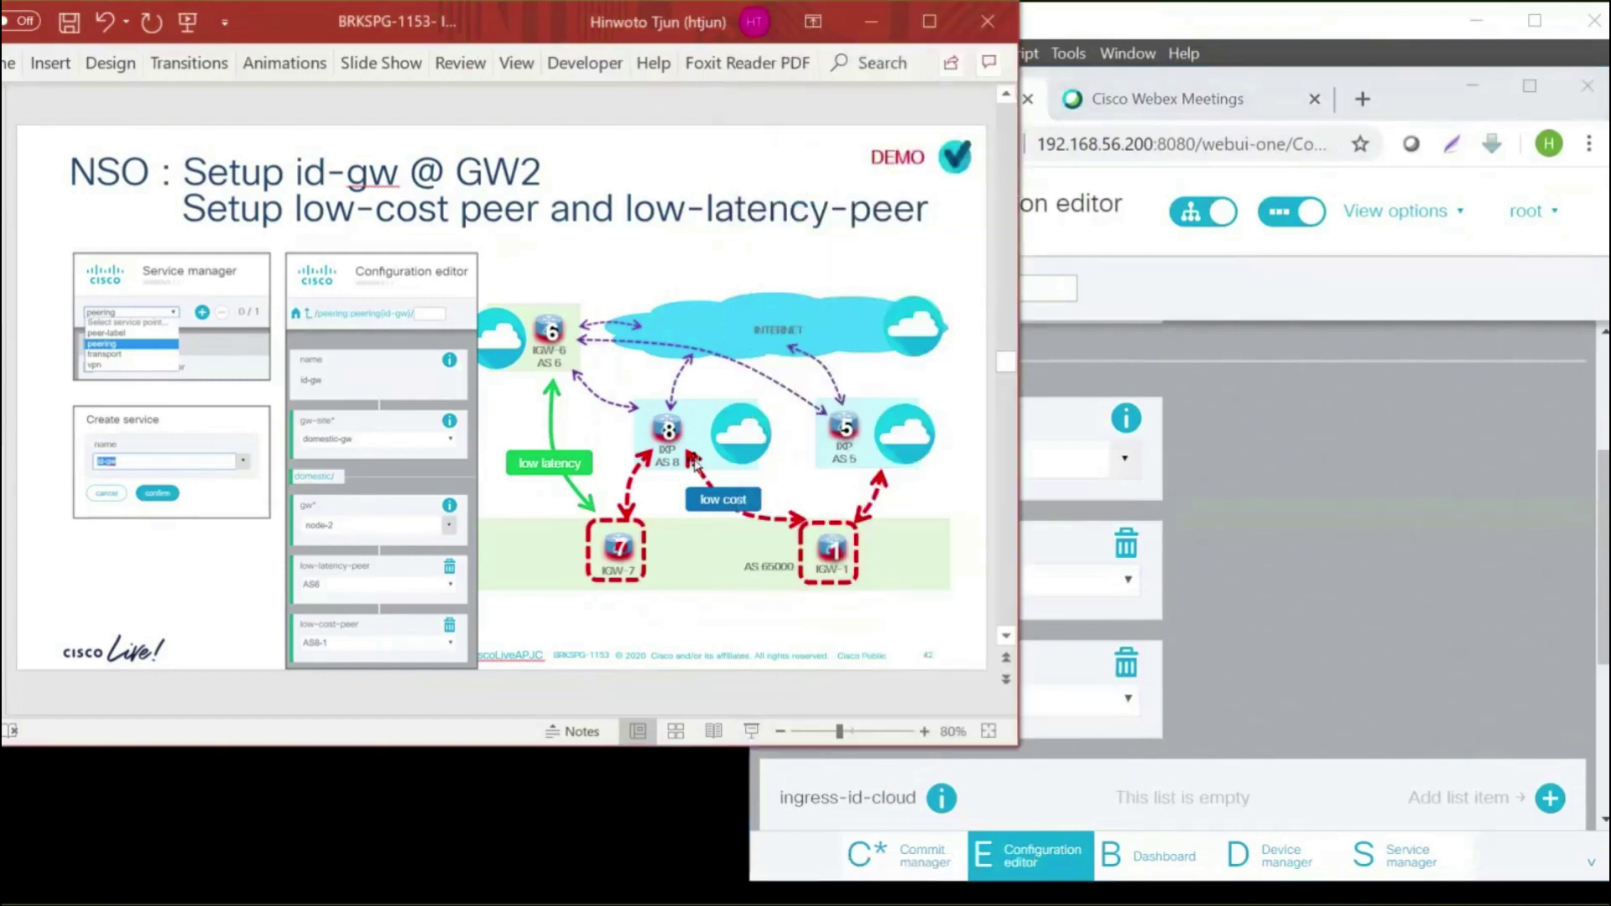
Add an ingress-id-cloud entry with advertised-network set to true
{"action": "left_click", "coordinate": [1240, 652]}
{"action": "scroll", "coordinate": [1240, 653], "scroll_direction": "down", "scroll_amount": 4}
{"action": "right_click", "coordinate": [1235, 655]}
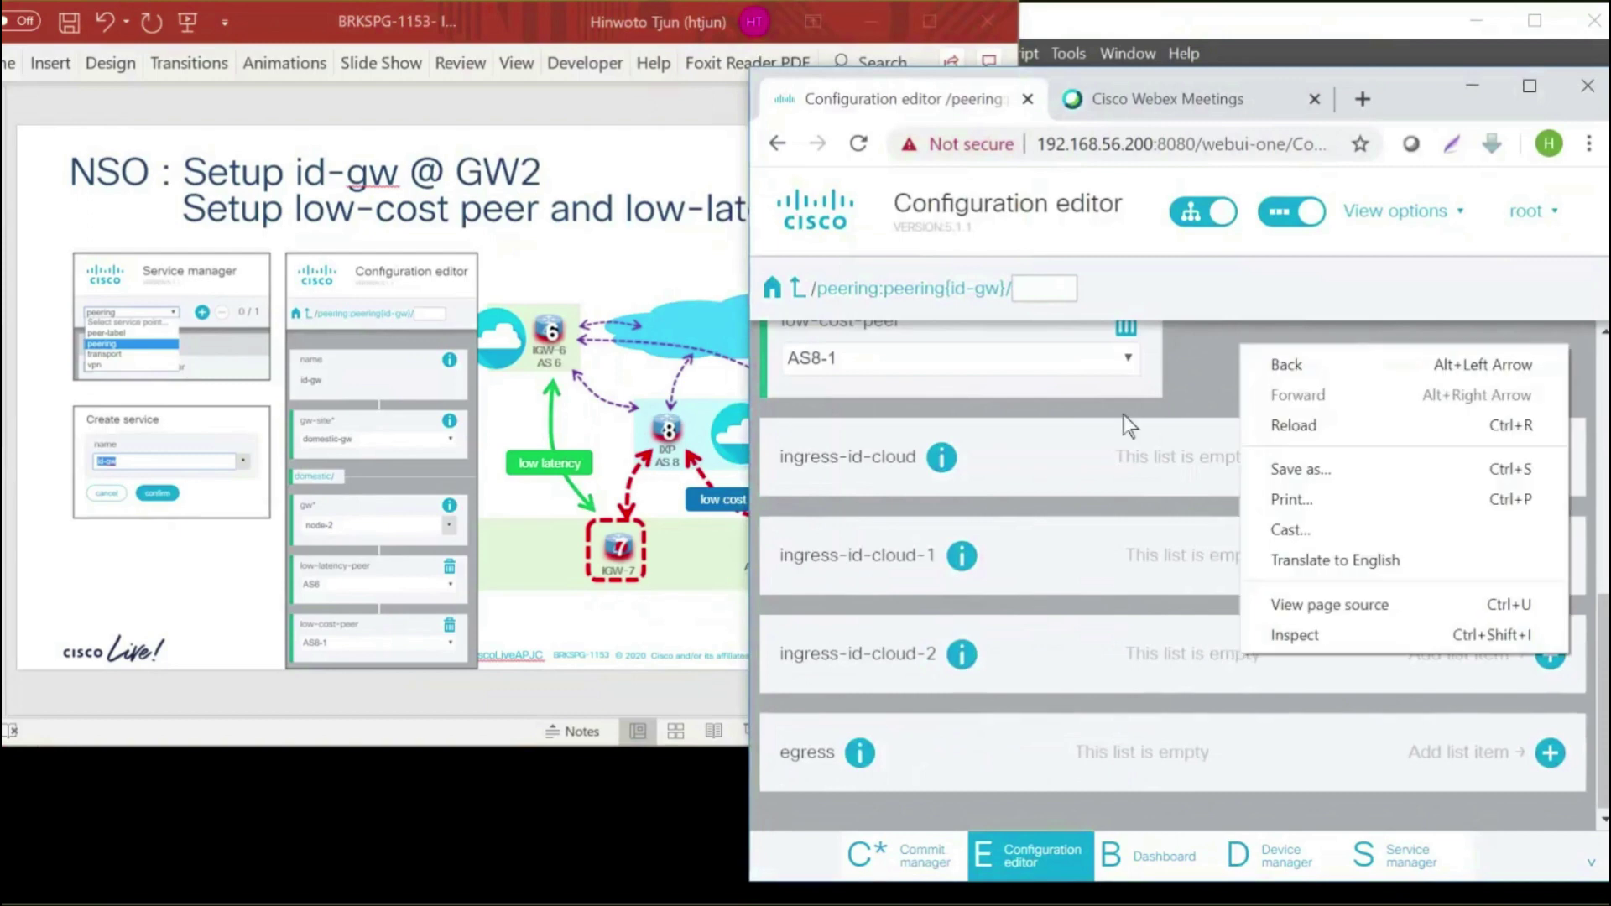
{"action": "left_click", "coordinate": [1185, 374]}
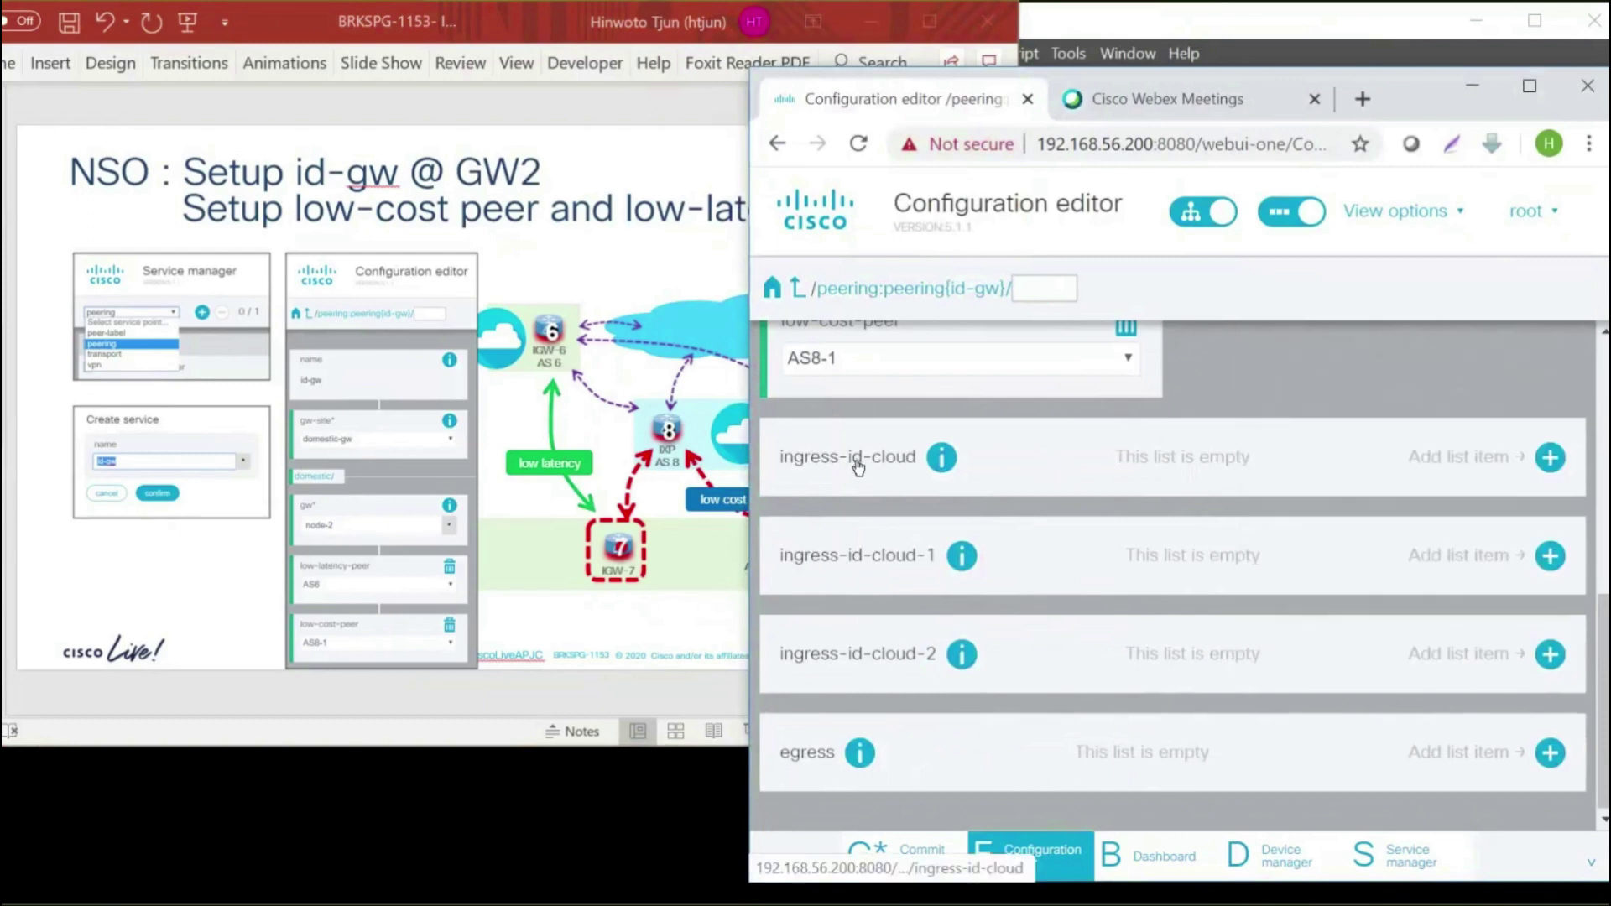
{"action": "left_click", "coordinate": [1550, 458]}
{"action": "left_click", "coordinate": [1096, 531]}
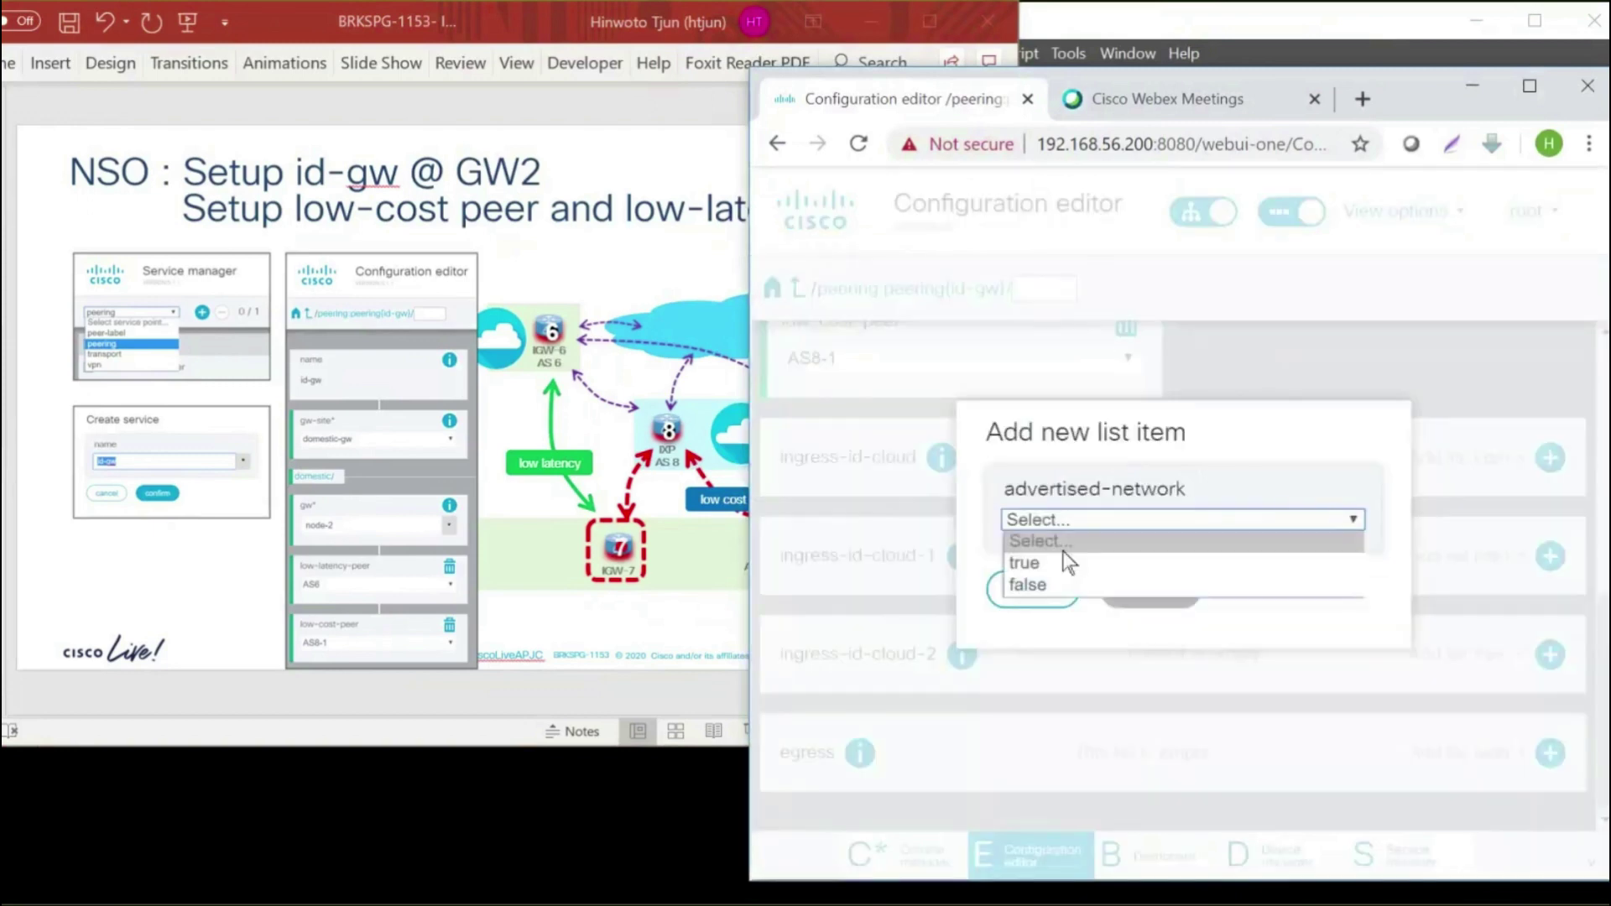
{"action": "left_click", "coordinate": [1050, 561]}
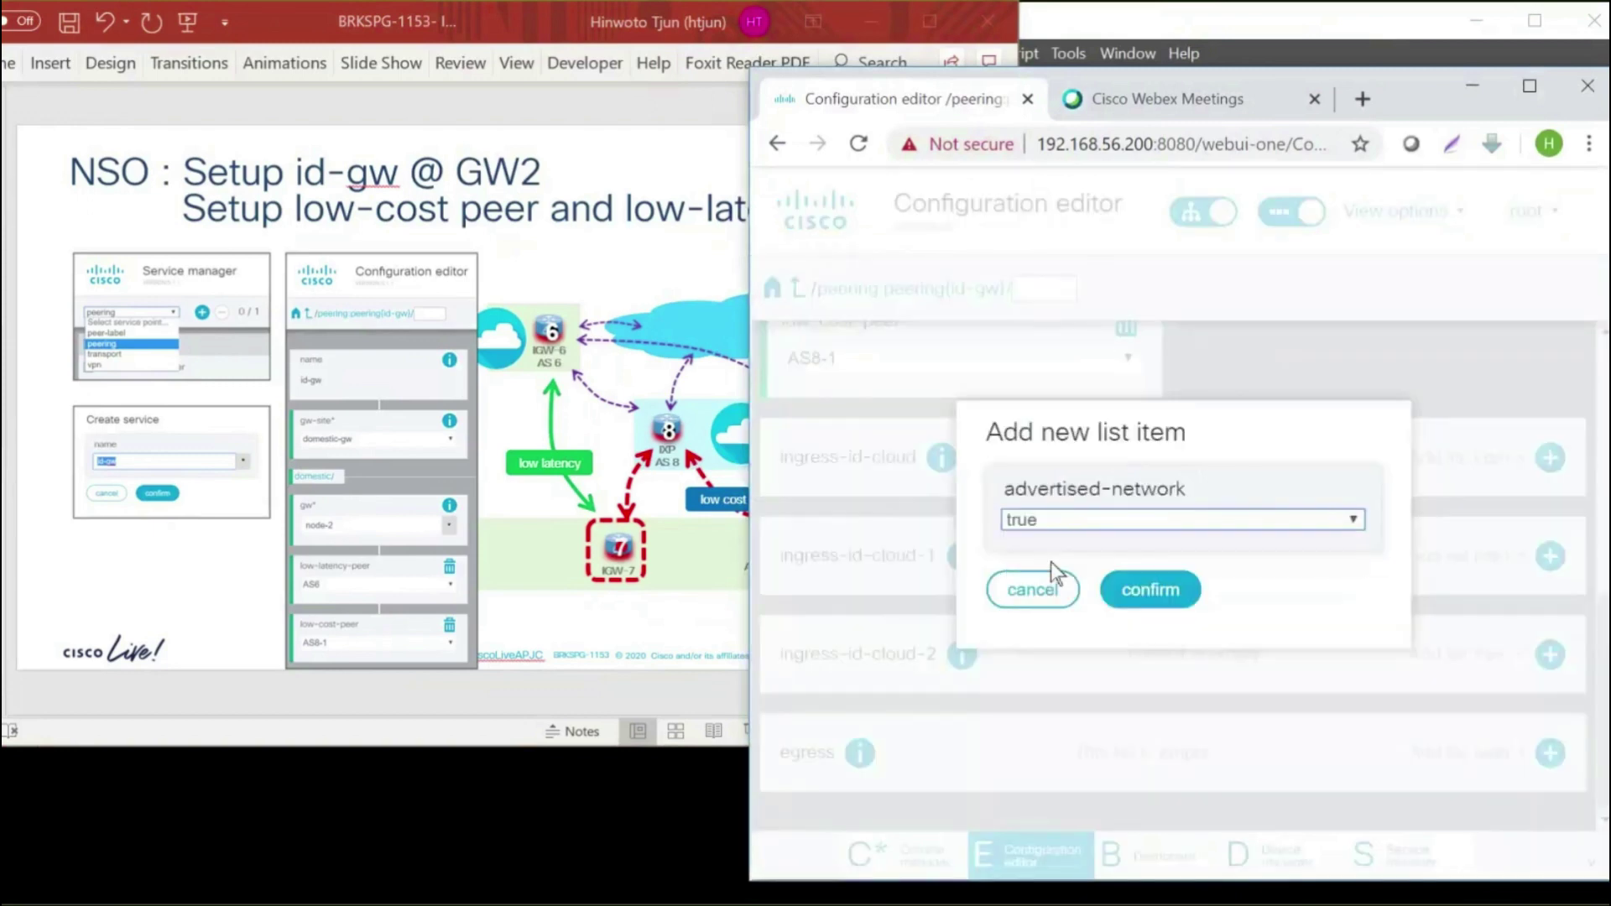
{"action": "left_click", "coordinate": [1138, 591]}
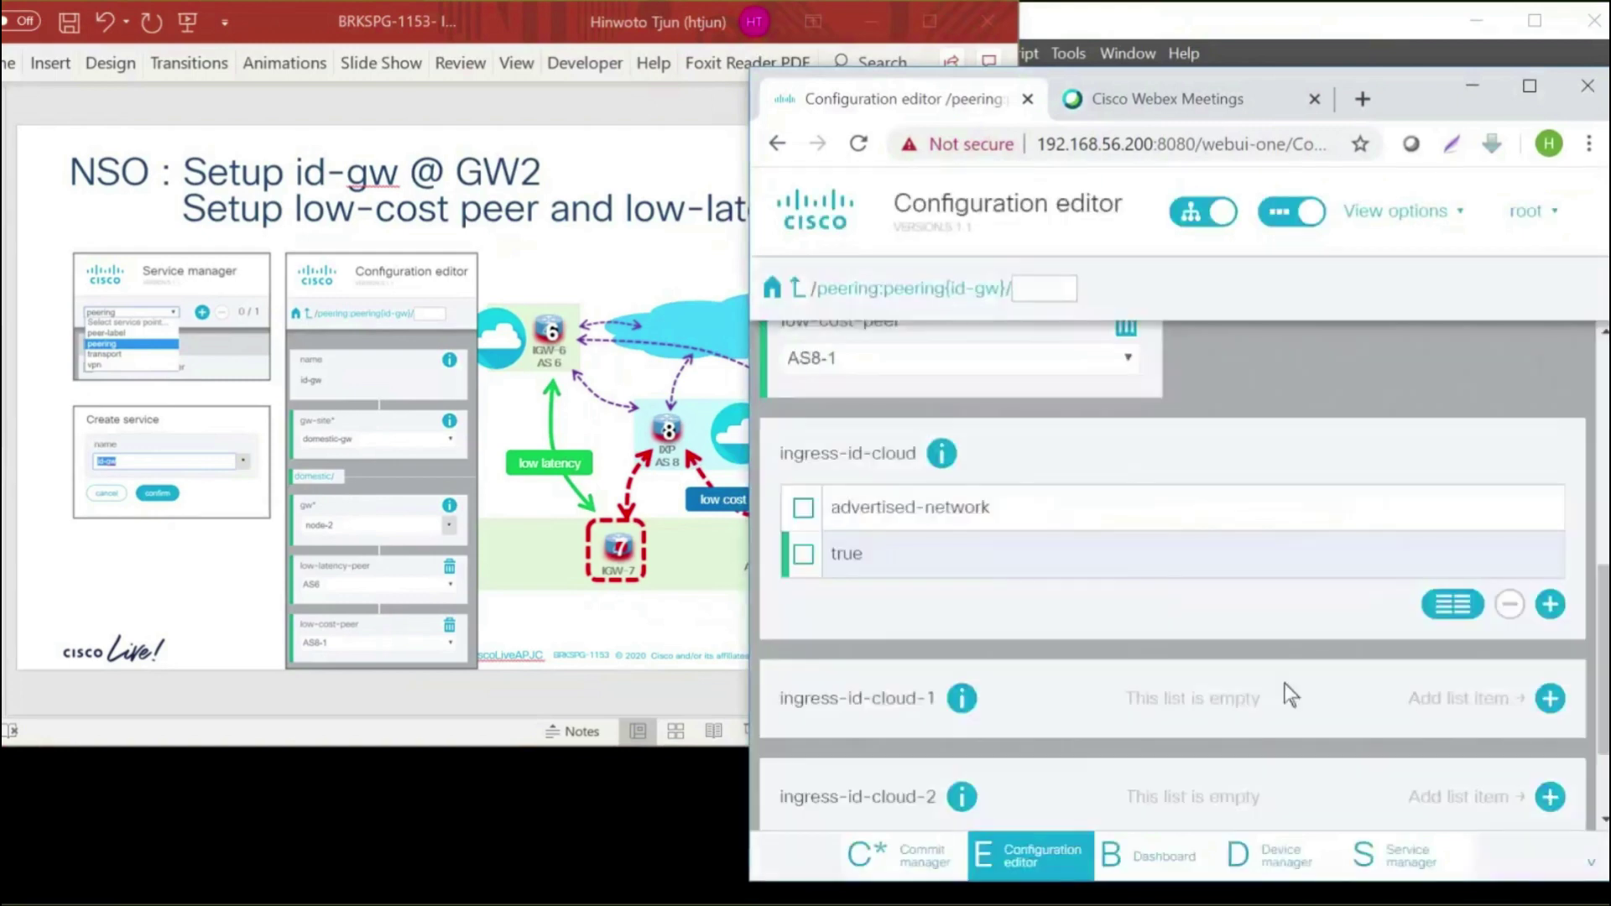
Add an ingress-id-cloud-1 entry with advertised-network set to true
{"action": "left_click", "coordinate": [1548, 699]}
{"action": "left_click", "coordinate": [1109, 520]}
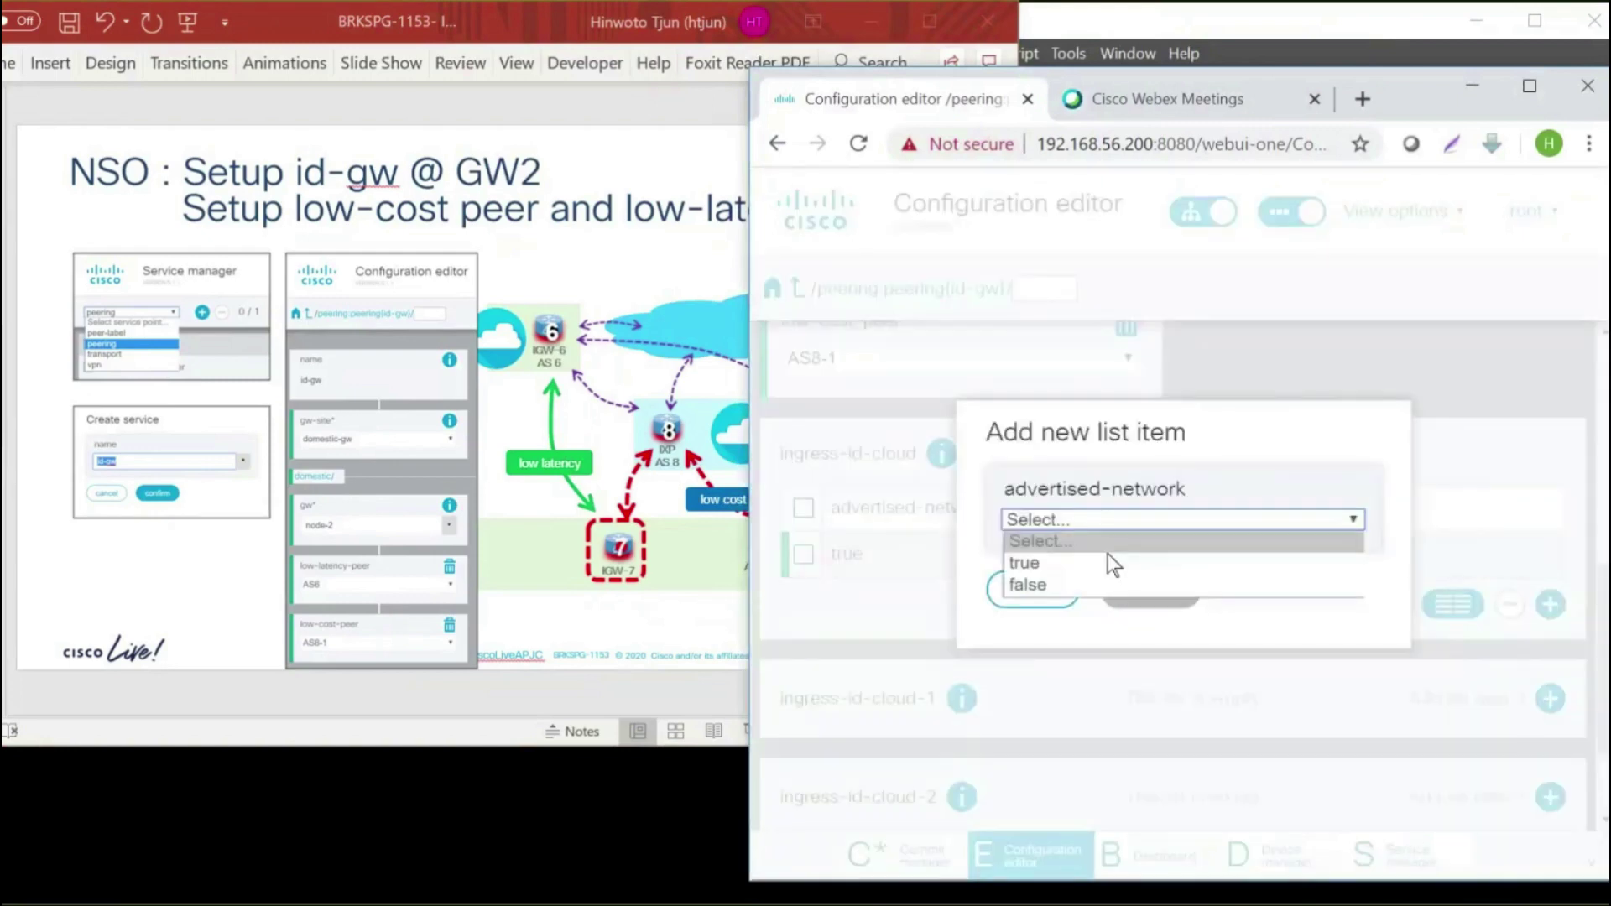
{"action": "left_click", "coordinate": [1107, 561]}
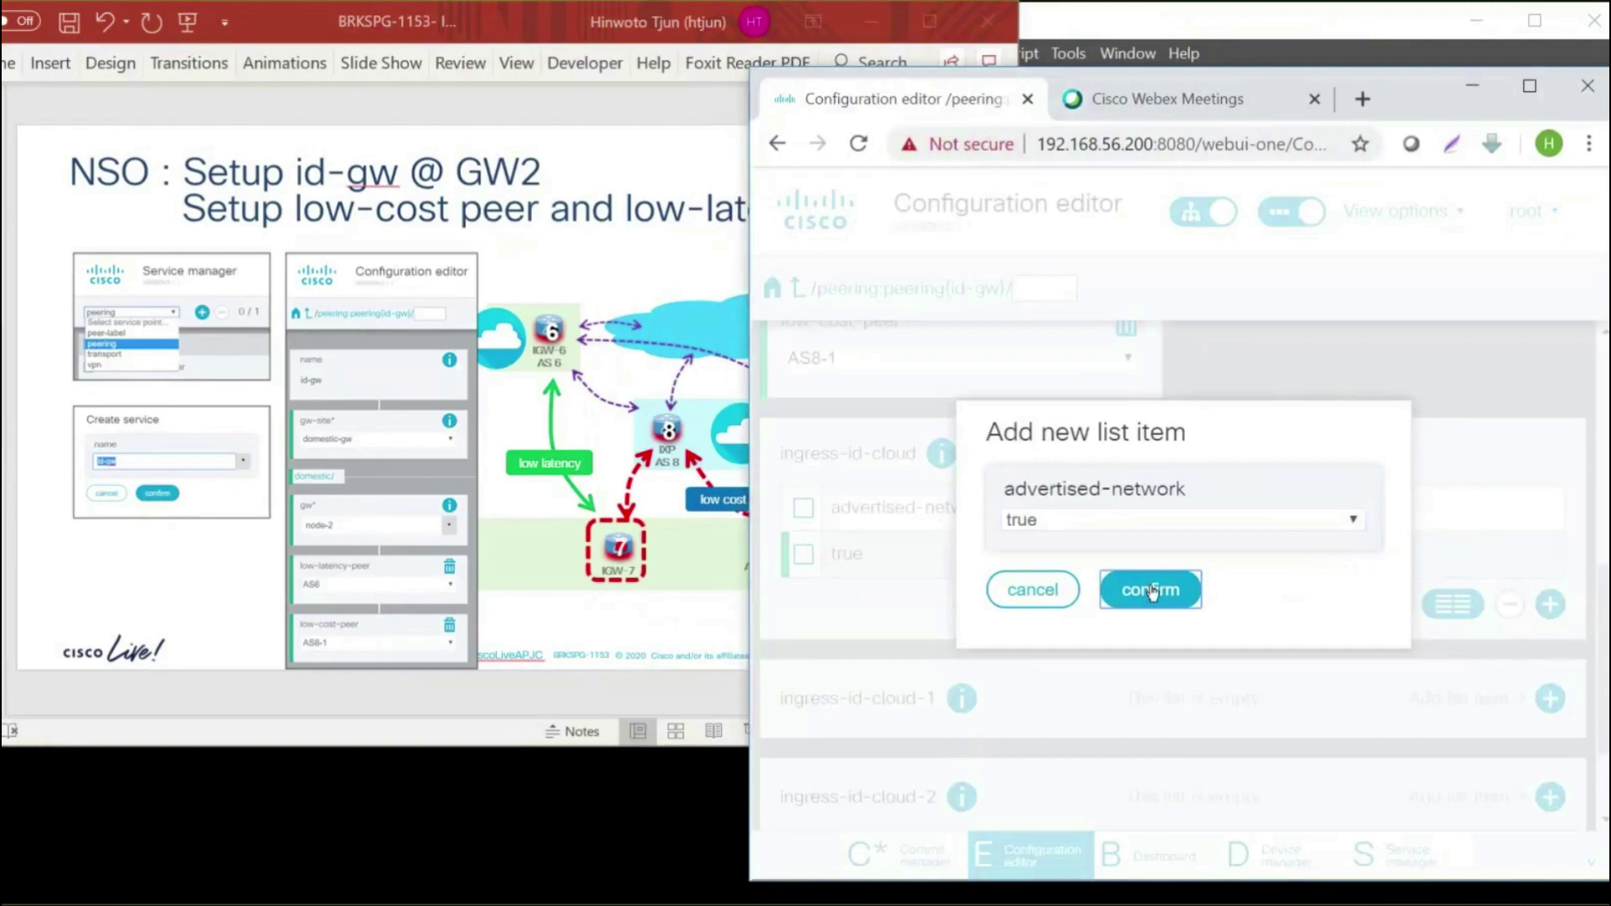
{"action": "left_click", "coordinate": [1152, 592]}
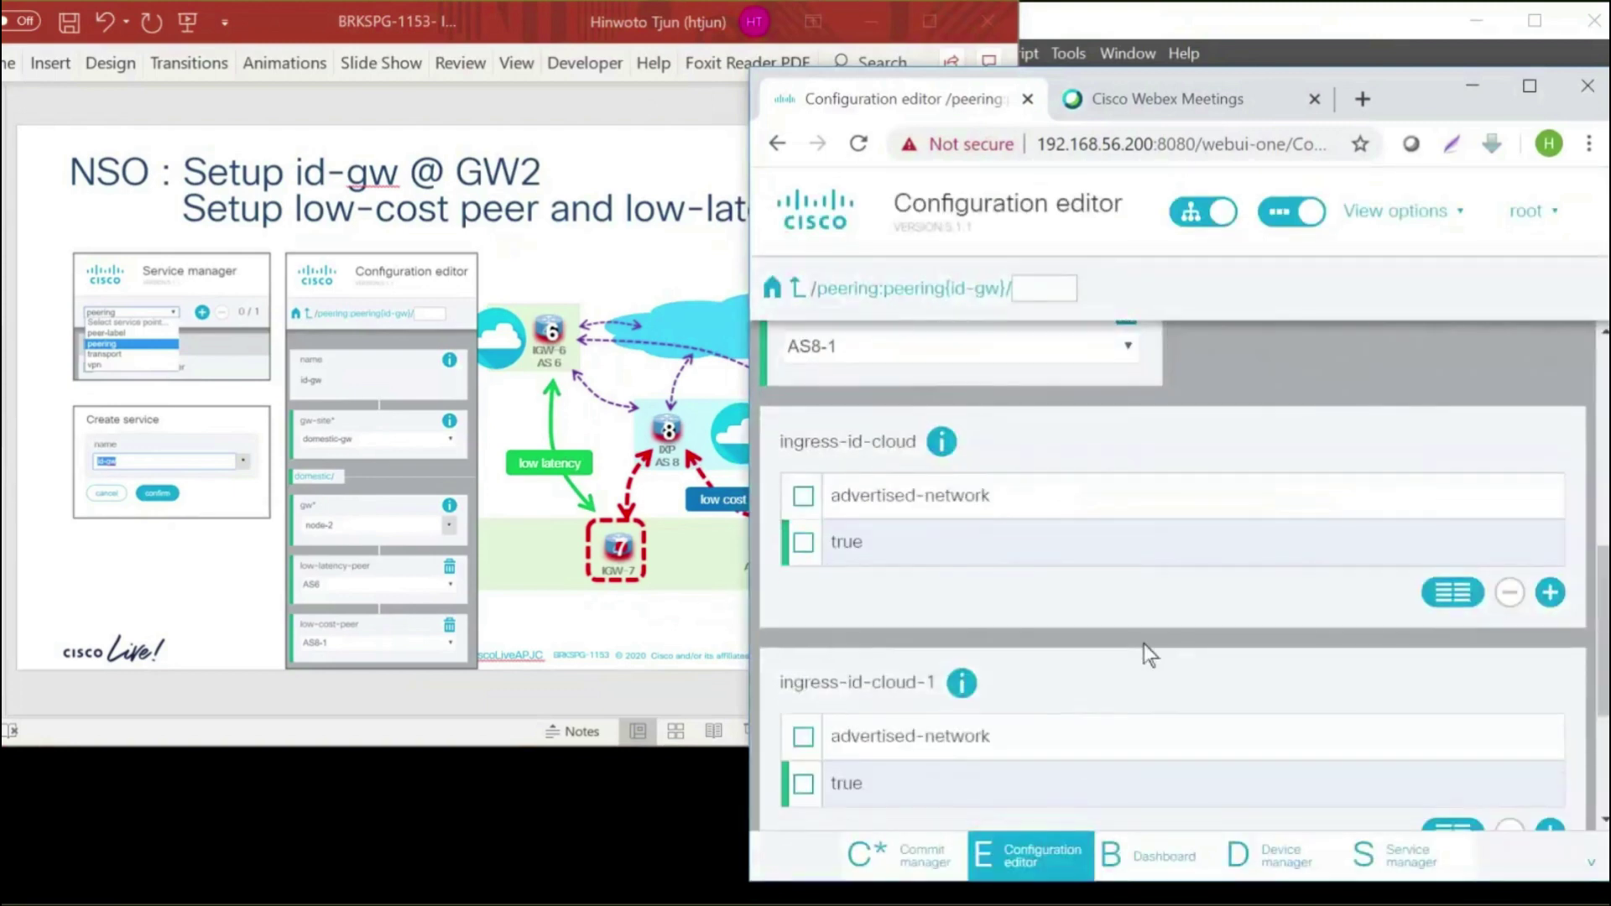
{"action": "scroll", "coordinate": [1141, 643], "scroll_direction": "down", "scroll_amount": 3}
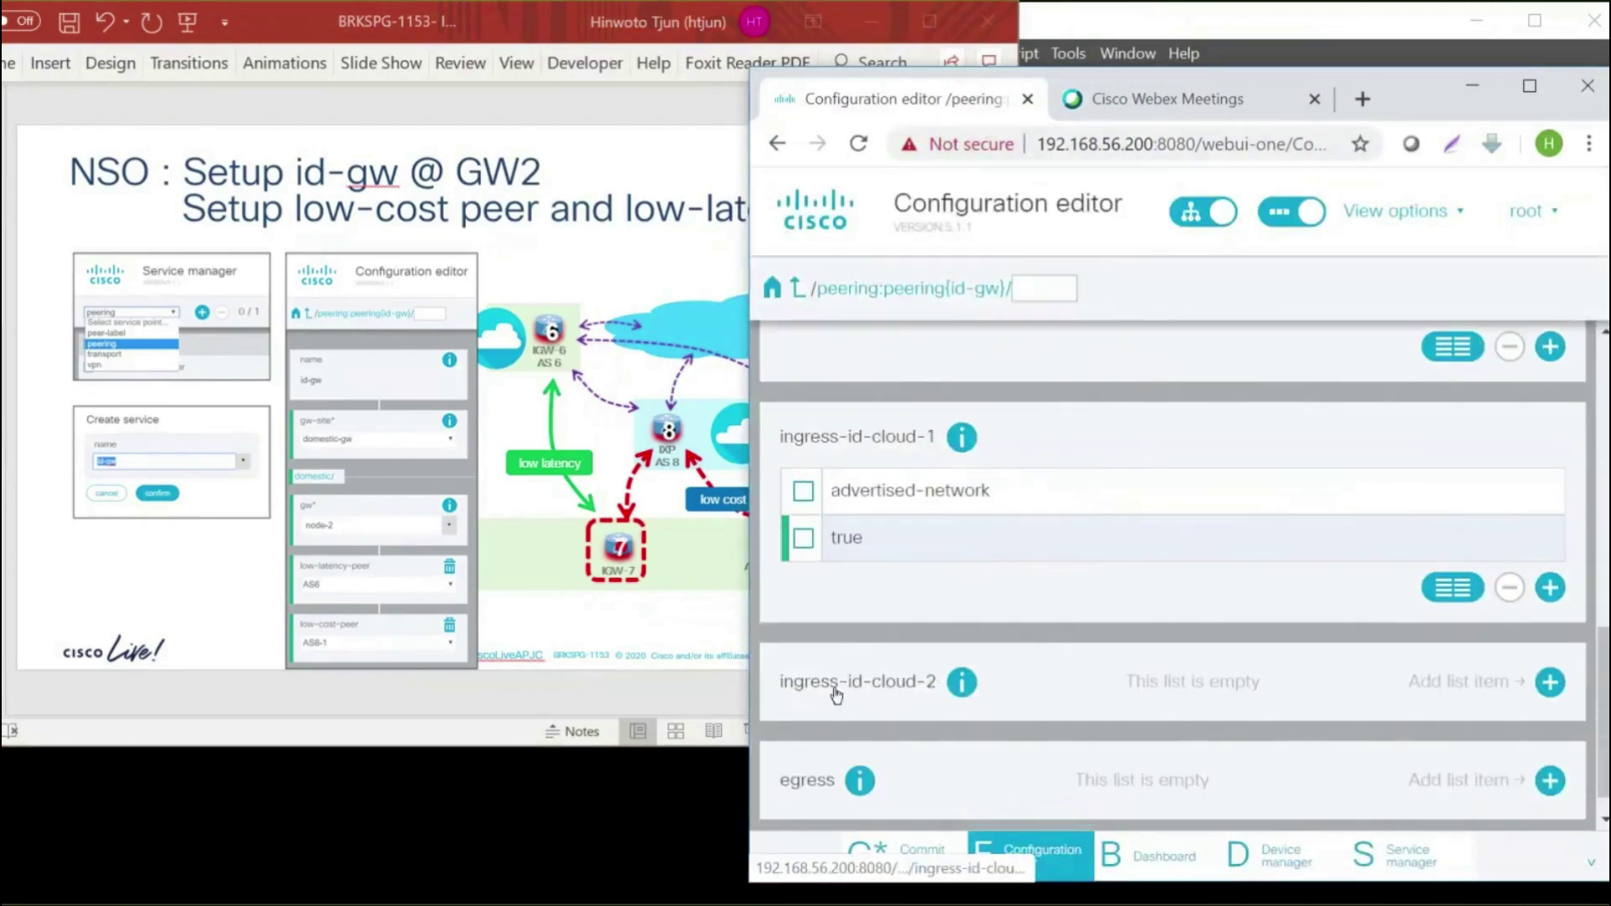
Add an ingress-id-cloud-2 entry with advertised-network true, then review pending changes in Commit manager
{"action": "left_click", "coordinate": [1335, 698]}
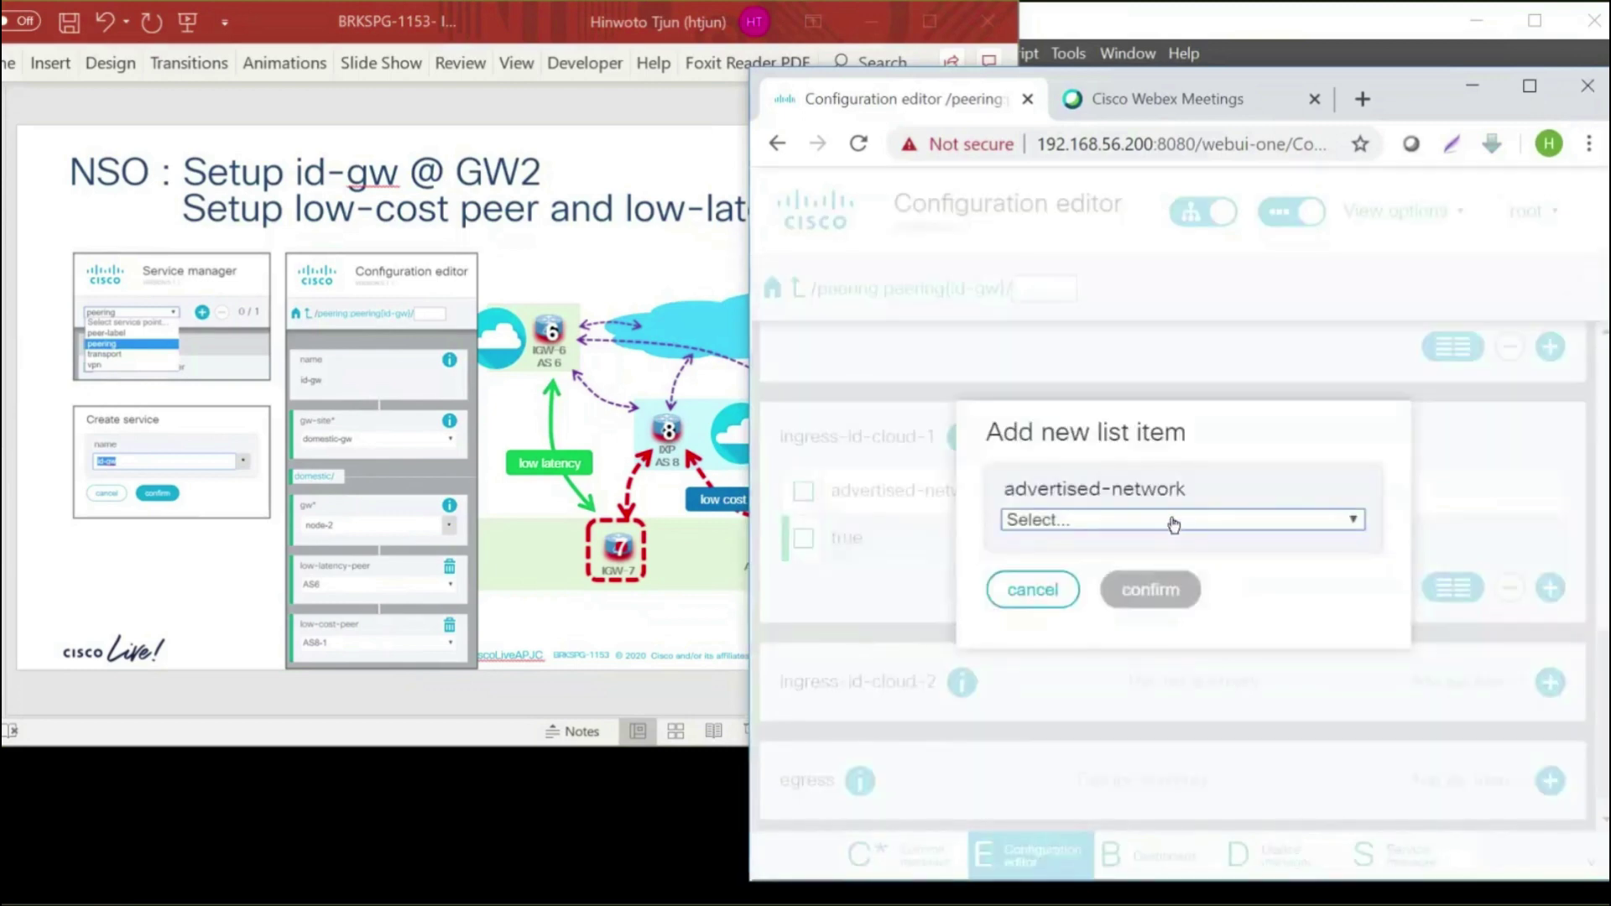
{"action": "left_click", "coordinate": [1173, 522]}
{"action": "left_click", "coordinate": [1156, 564]}
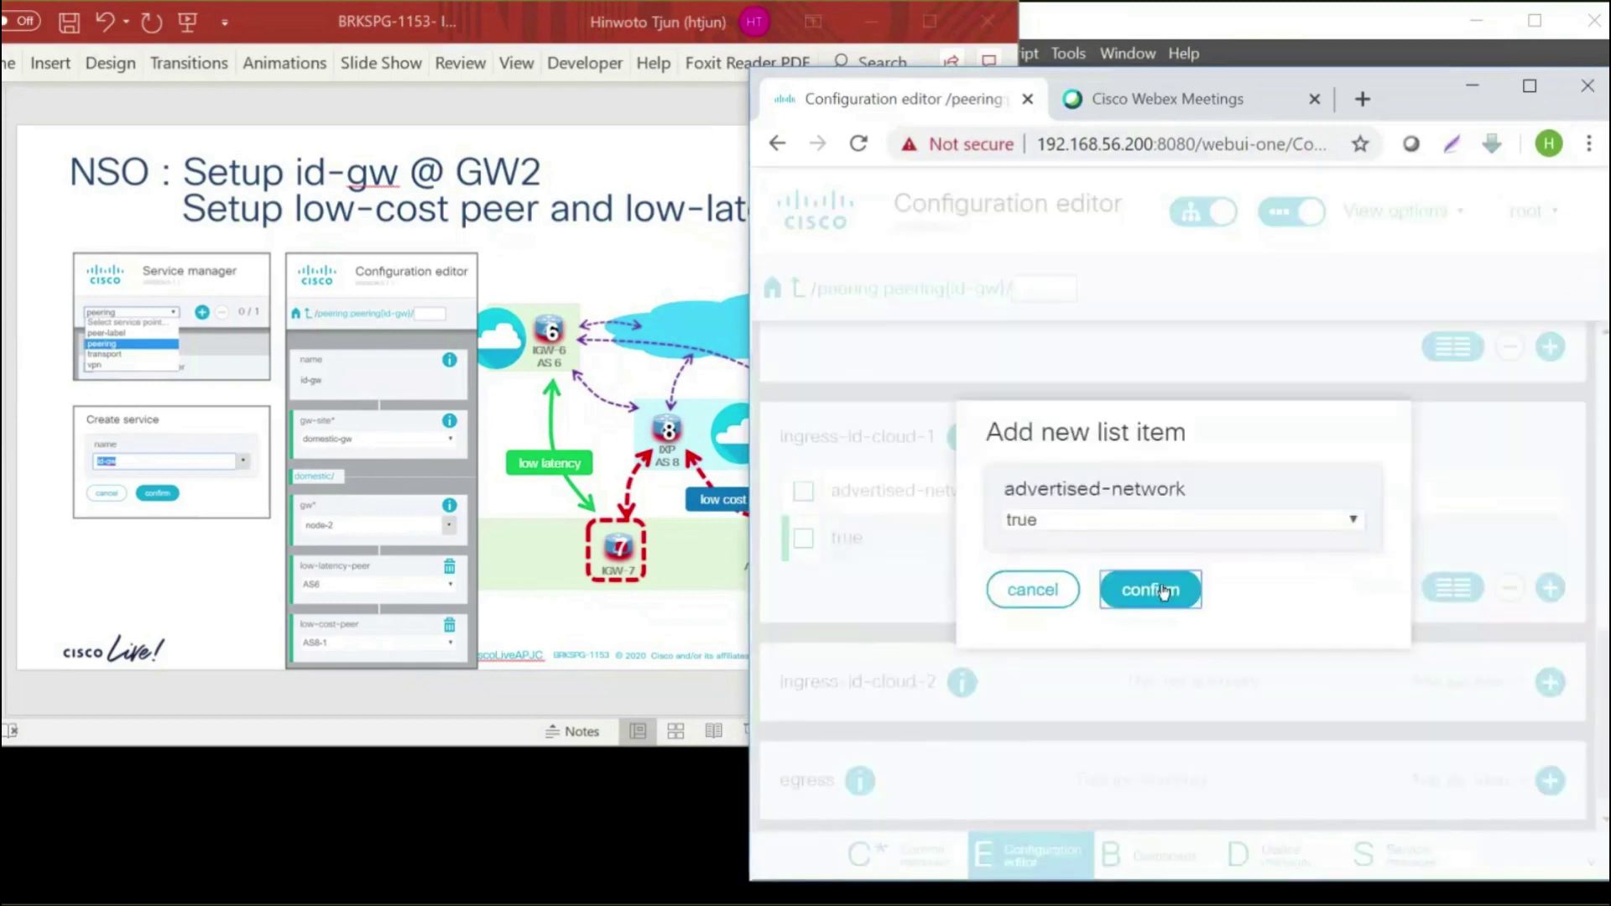
{"action": "left_click", "coordinate": [1163, 592]}
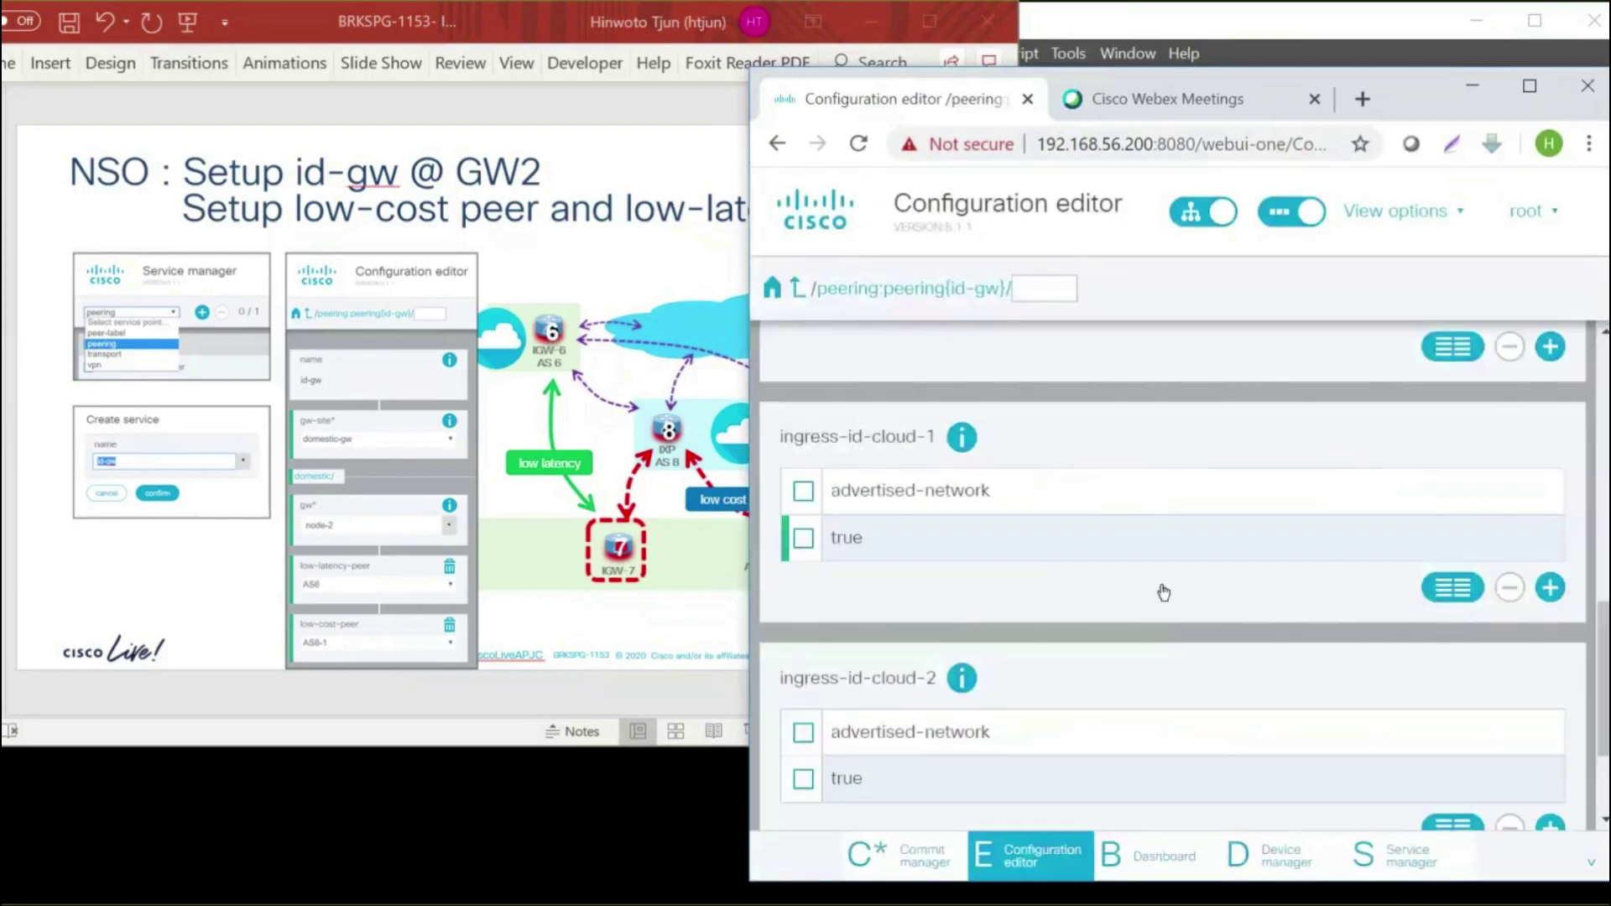
{"action": "scroll", "coordinate": [1163, 593], "scroll_direction": "down", "scroll_amount": 2}
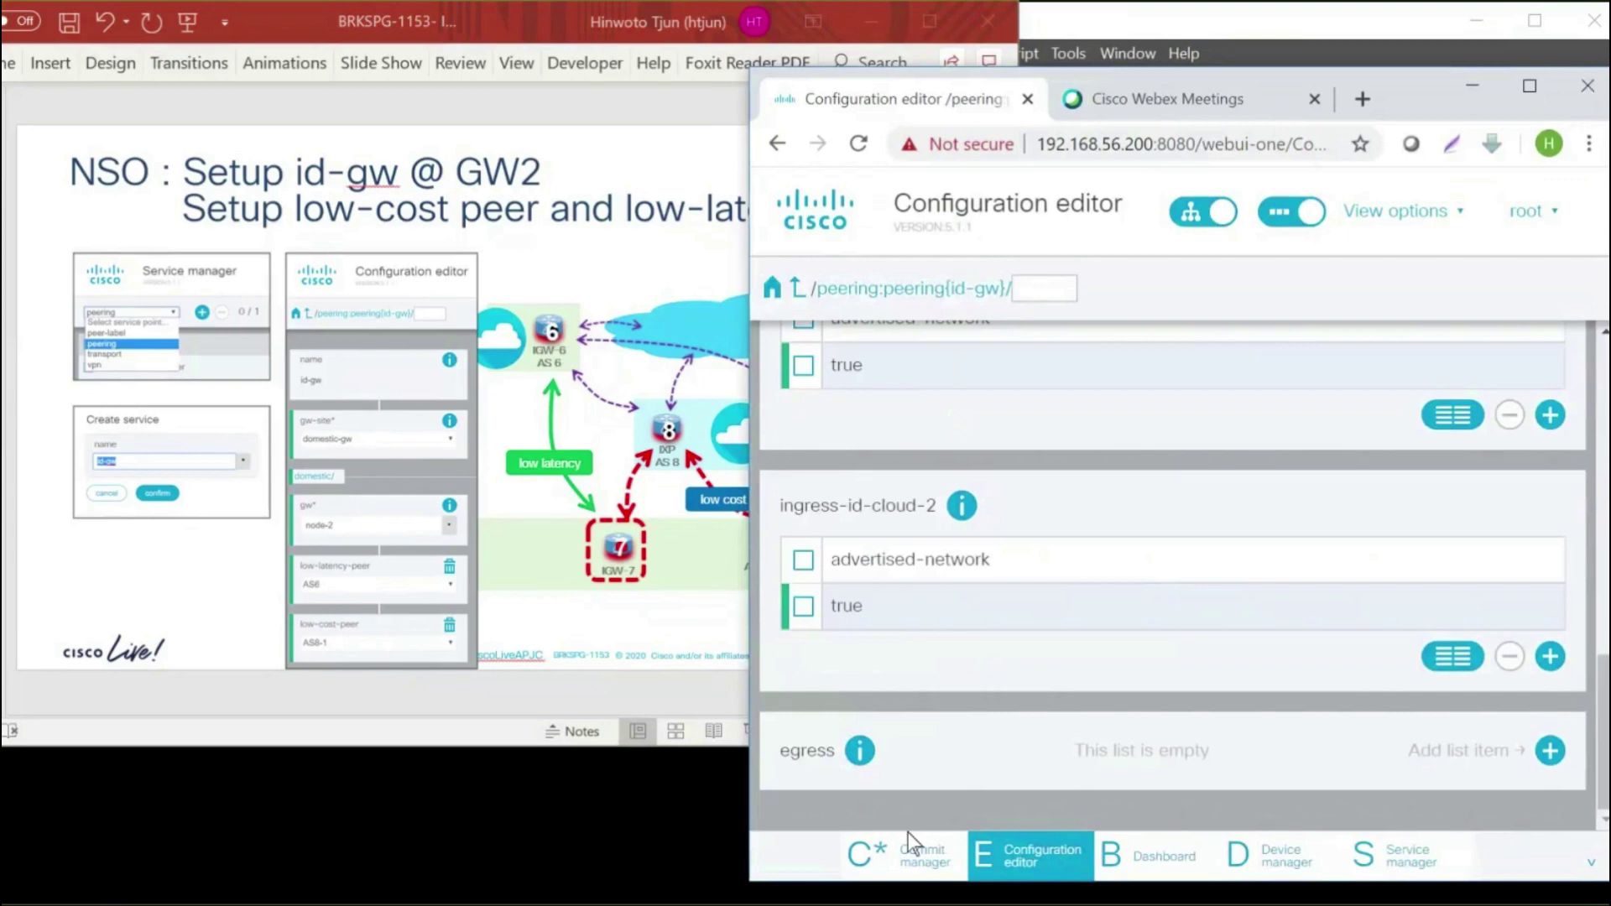
{"action": "left_click", "coordinate": [917, 856]}
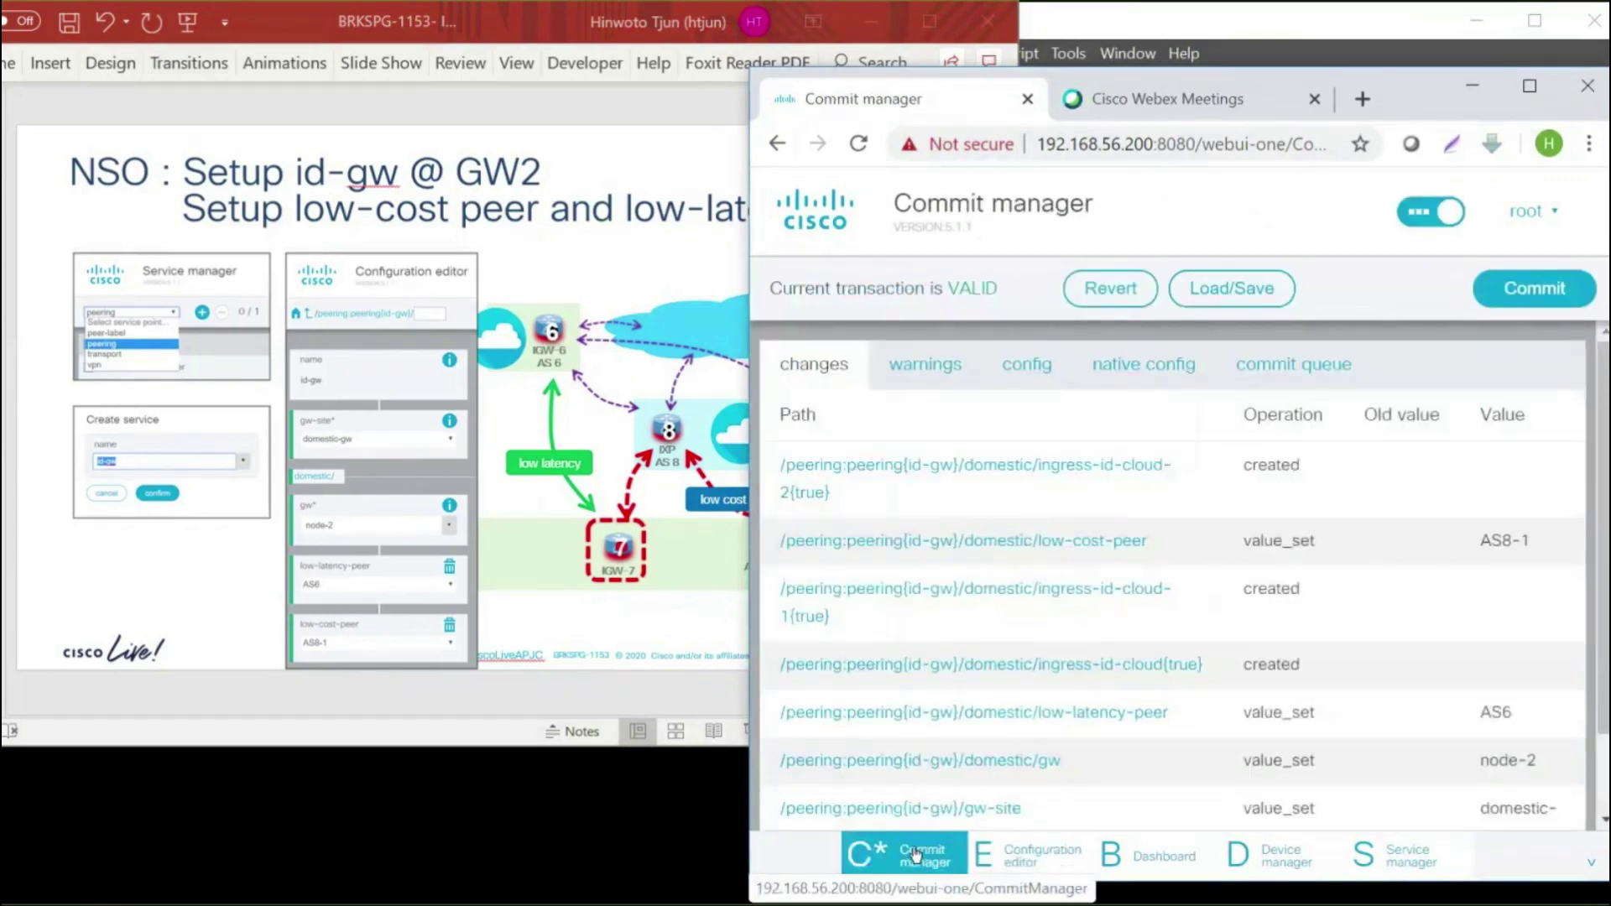
Preview node-2's native loopback and BGP config, then bring the Node-2 terminal session forward
{"action": "left_click", "coordinate": [1141, 367]}
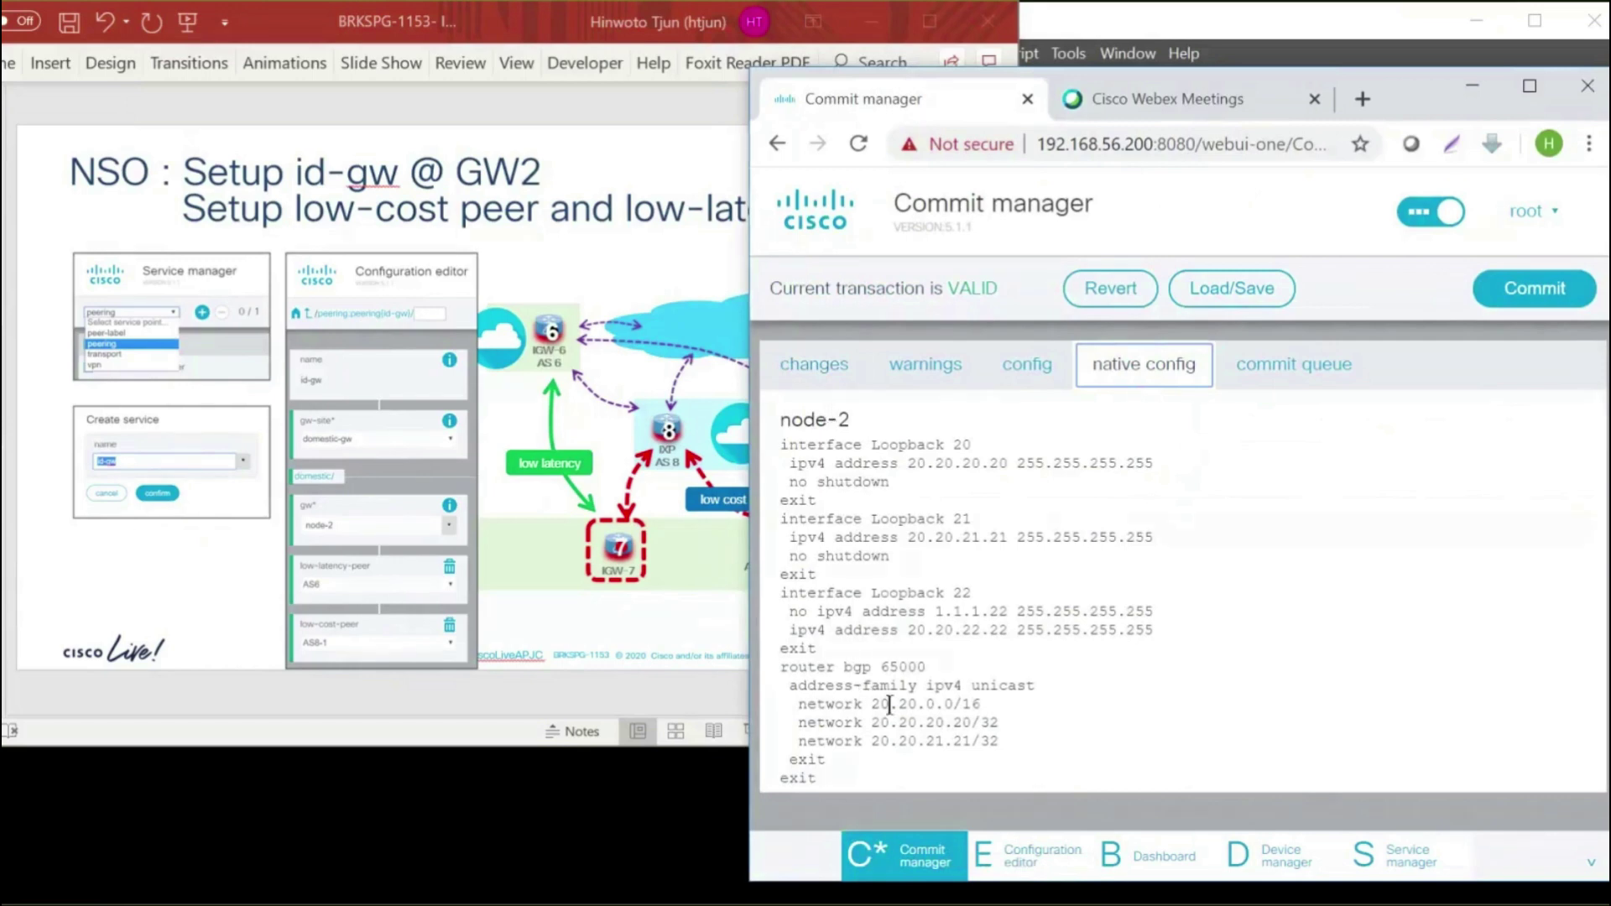
{"action": "left_click", "coordinate": [1297, 29]}
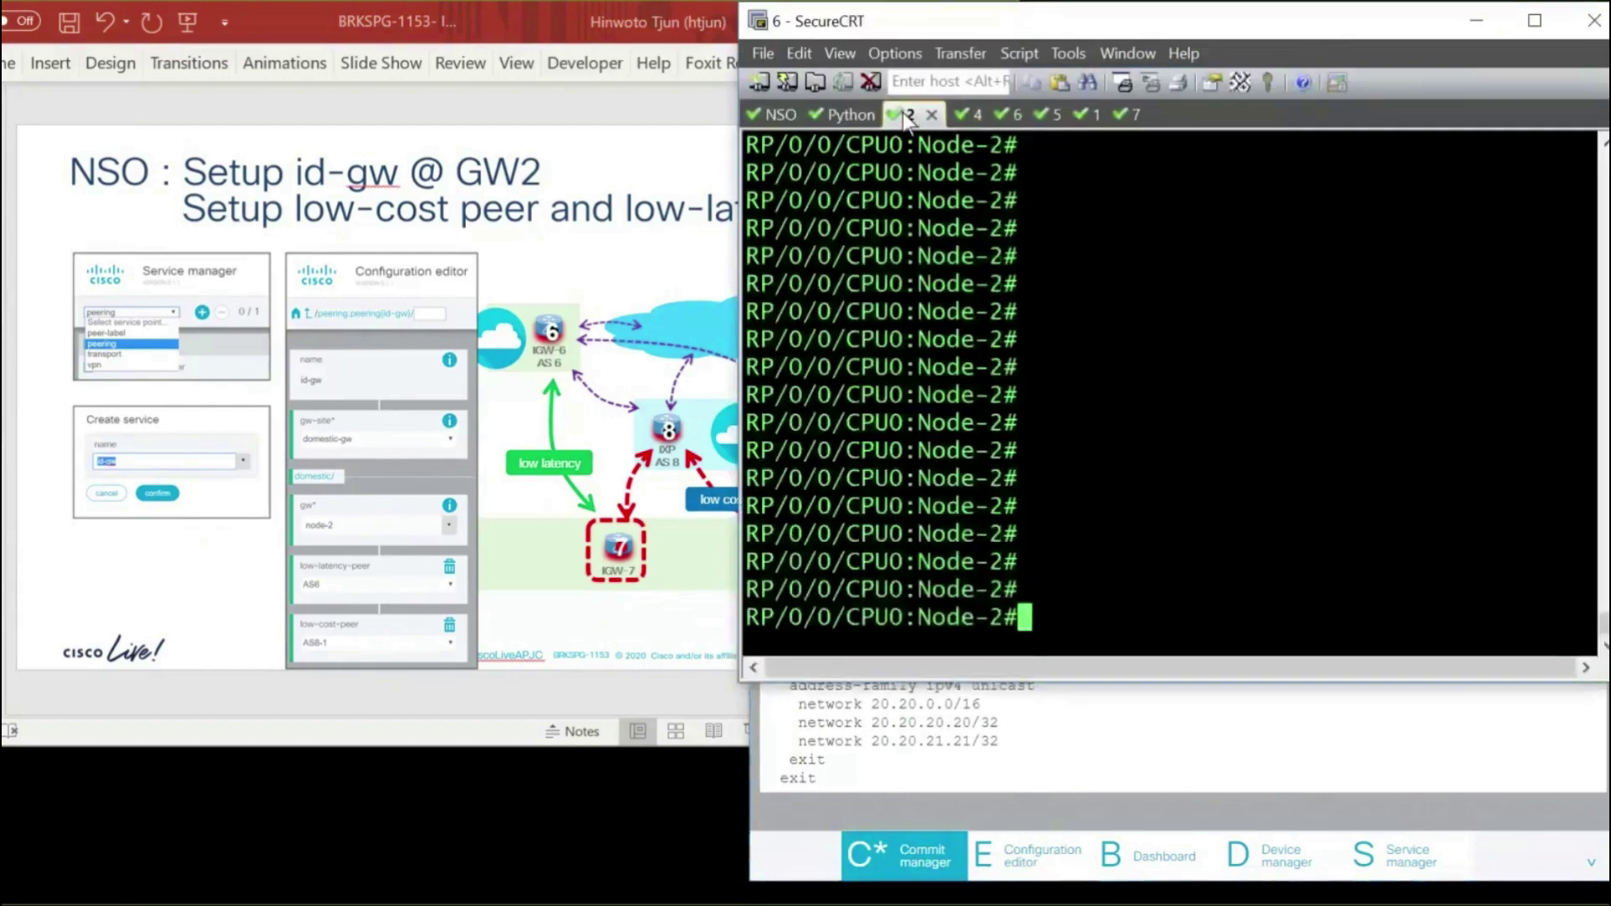
Run 'sh run router bgp' on Node-2 and 'sh route bgp' on Node-5 before committing
{"action": "type", "text": "sh r"}
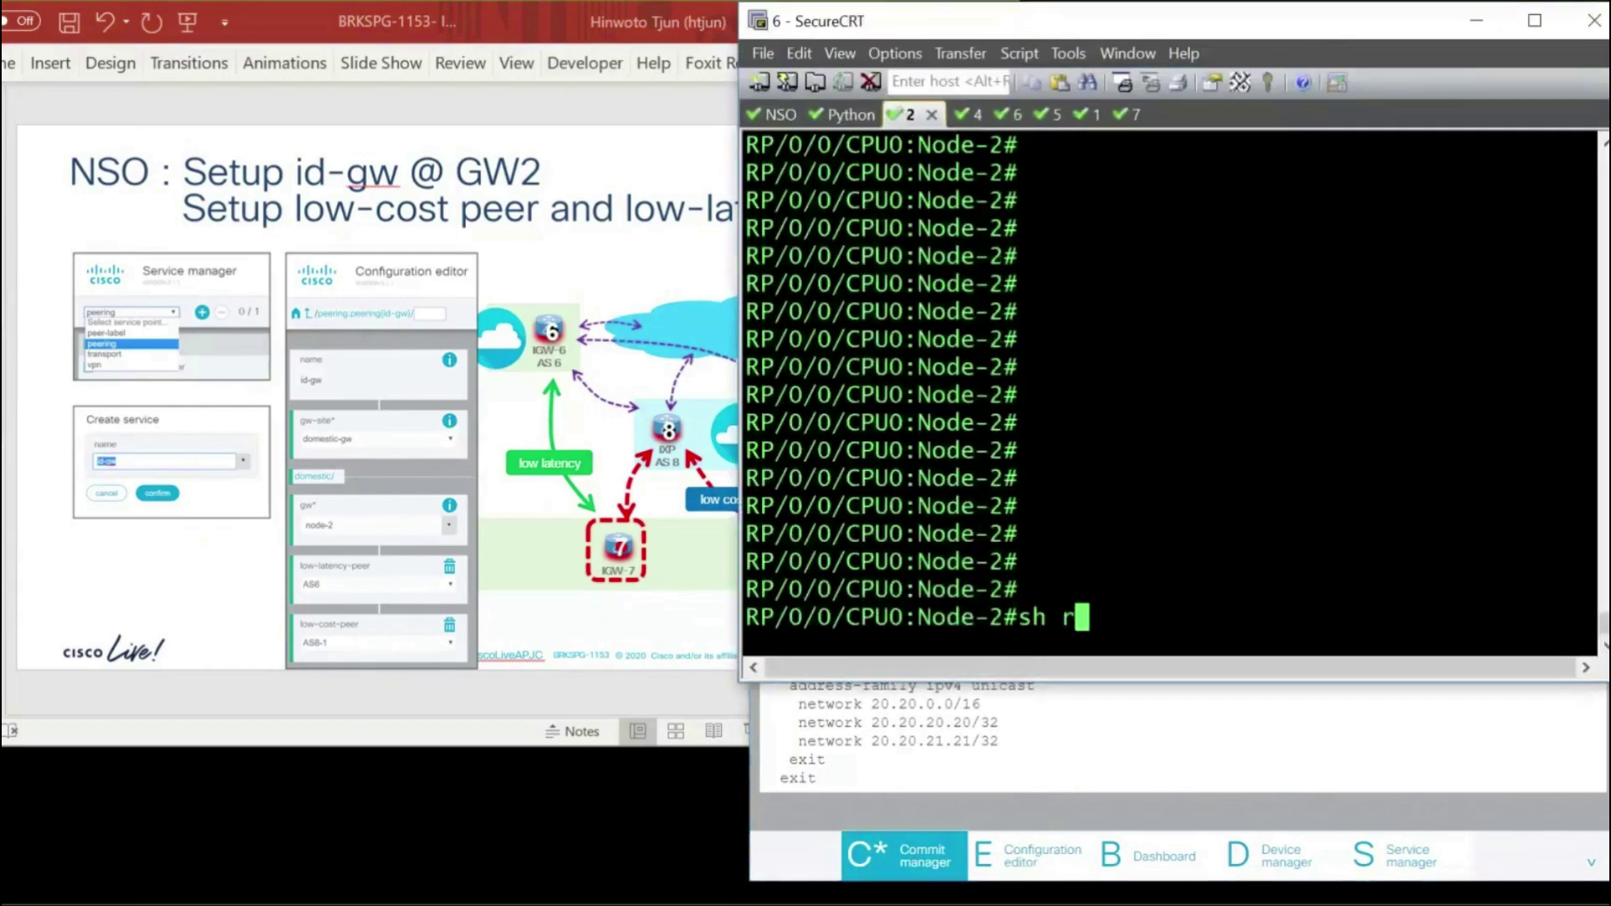
{"action": "type", "text": "un router bg"}
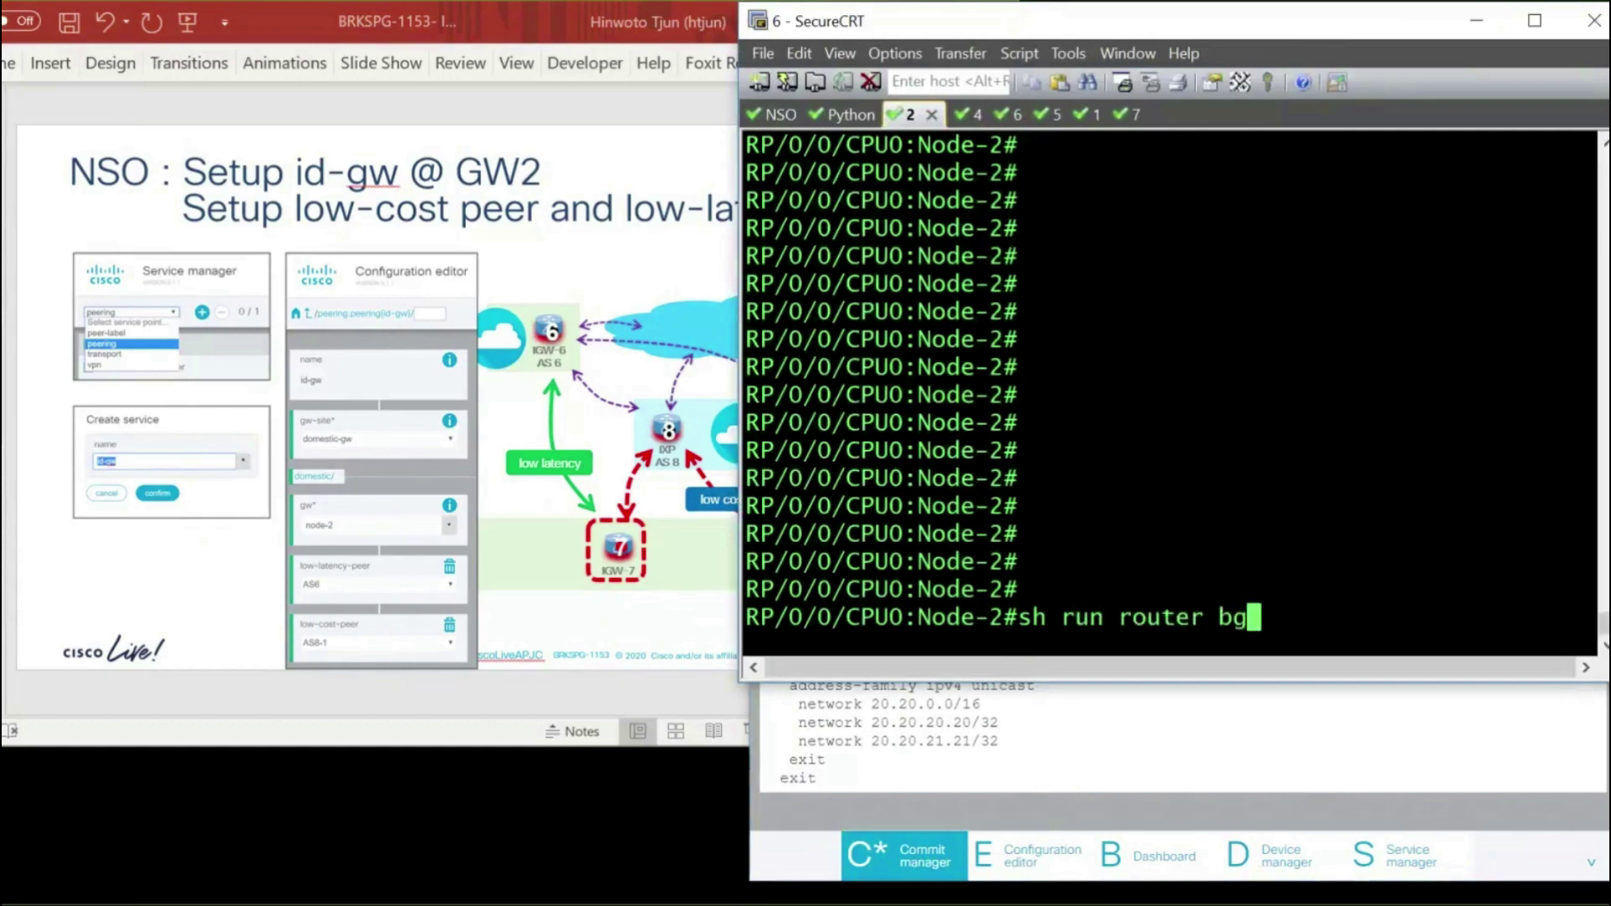
{"action": "type", "text": "p"}
{"action": "key", "text": "Return"}
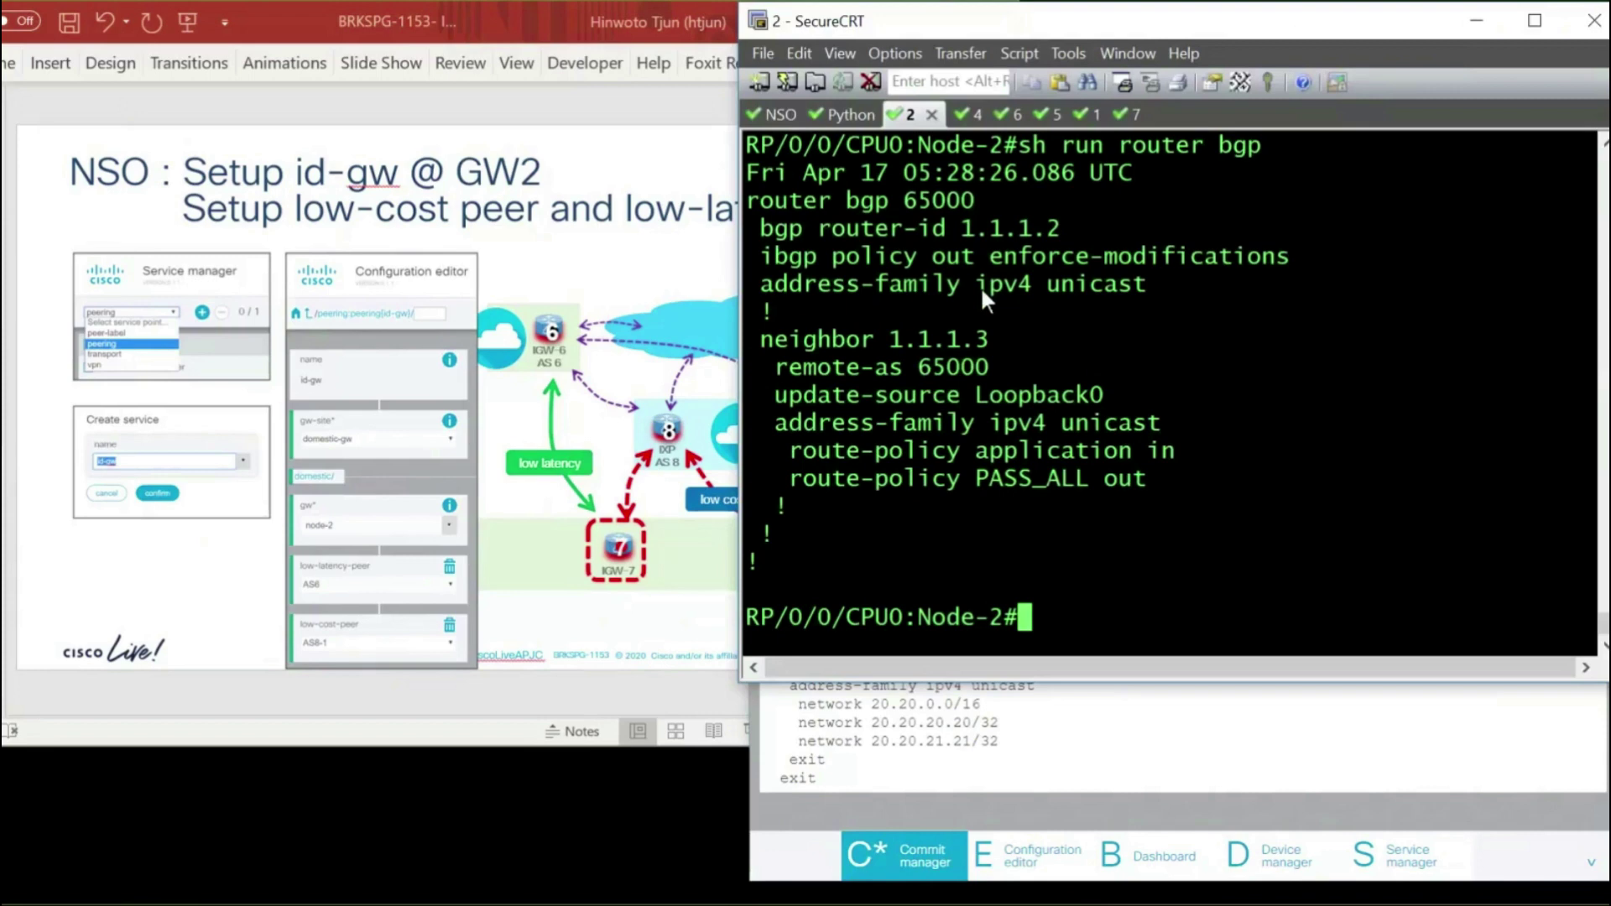
{"action": "left_click", "coordinate": [1045, 118]}
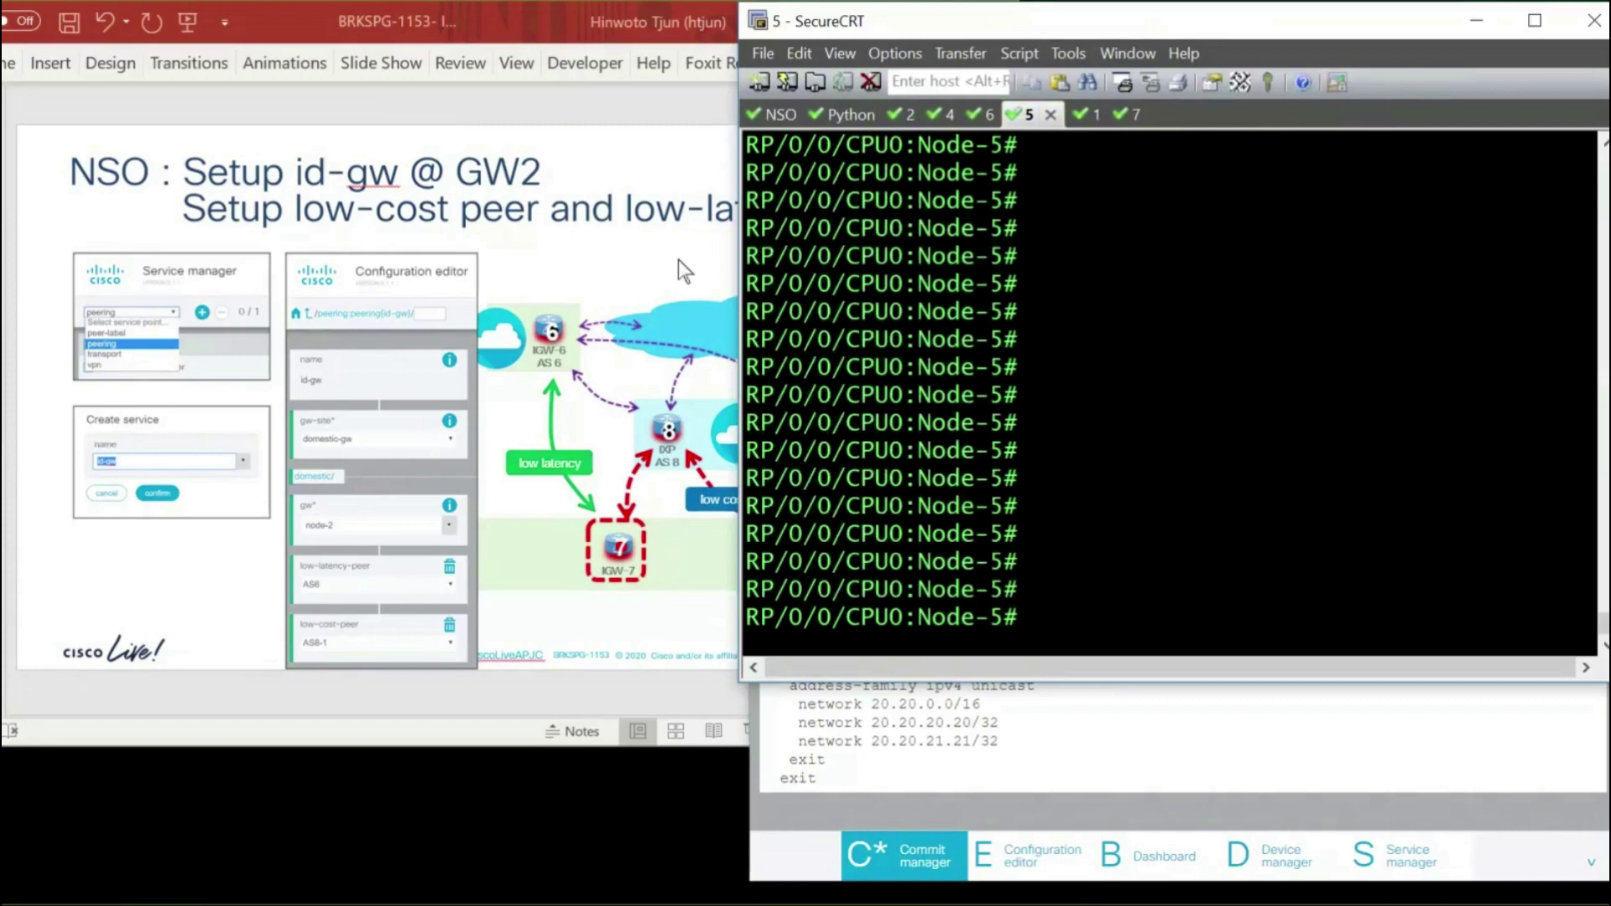
{"action": "type", "text": "sh route bgp"}
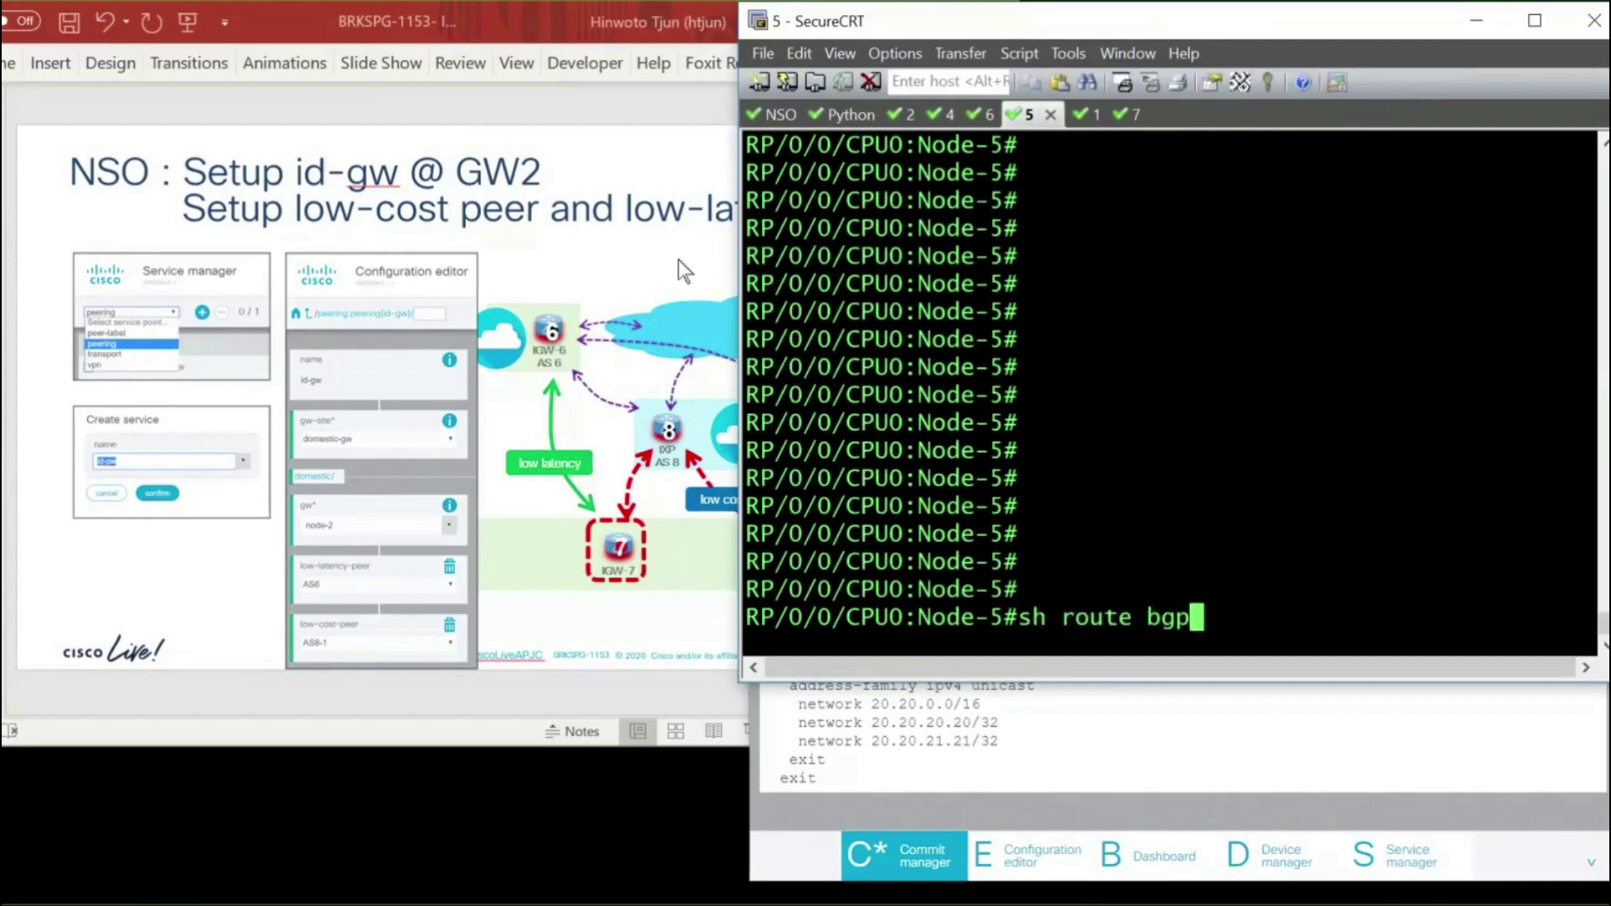
{"action": "key", "text": "Return"}
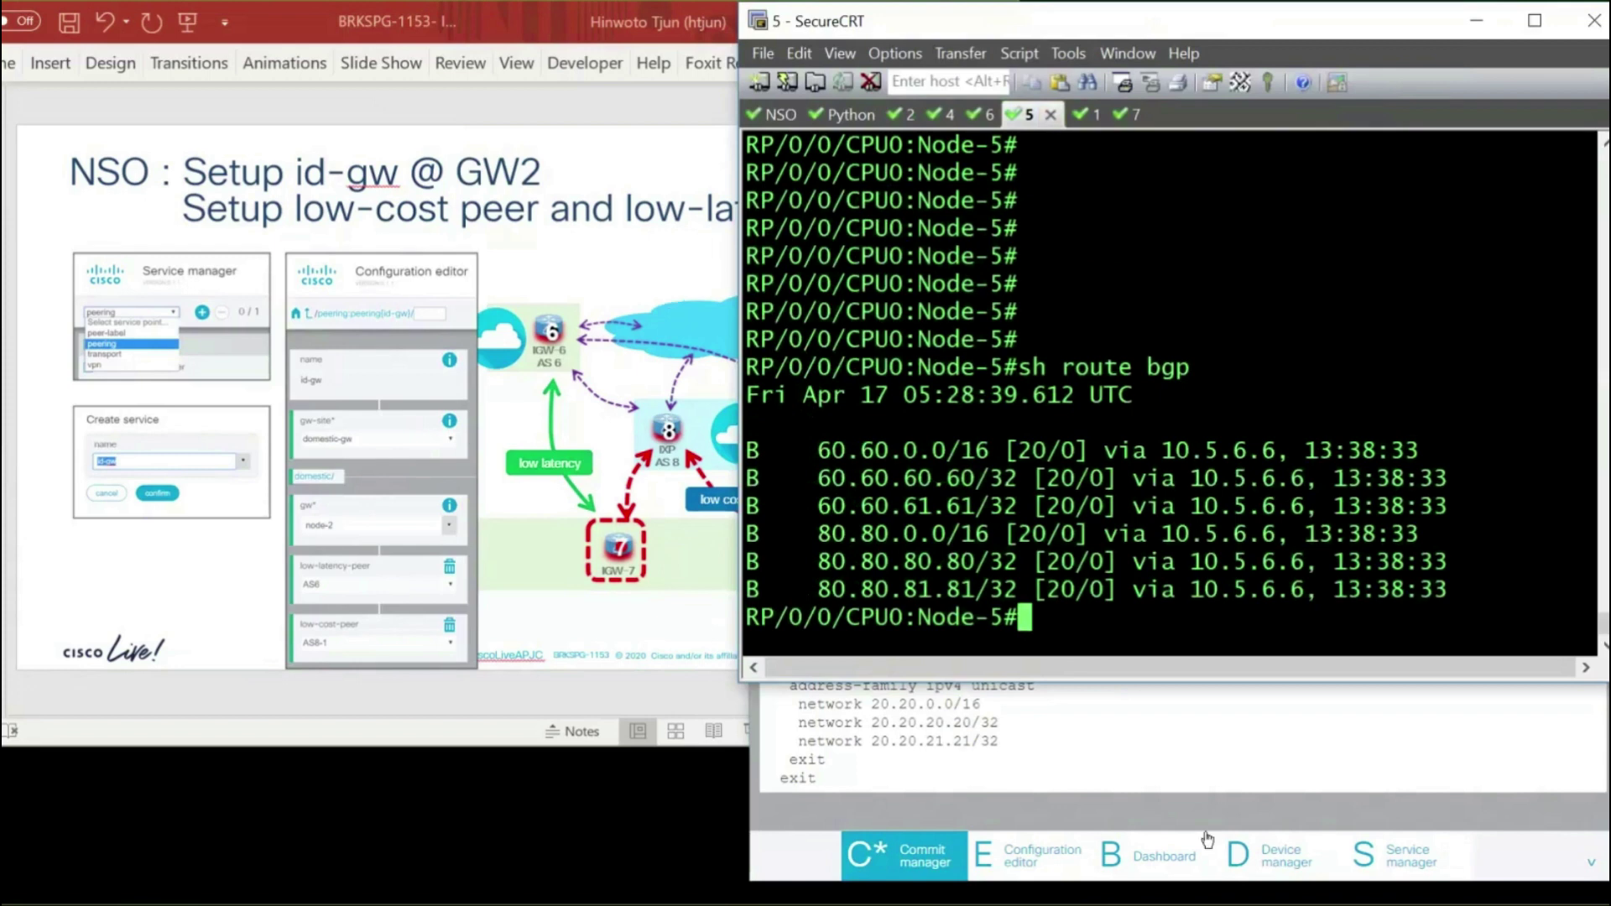
{"action": "left_click", "coordinate": [1218, 715]}
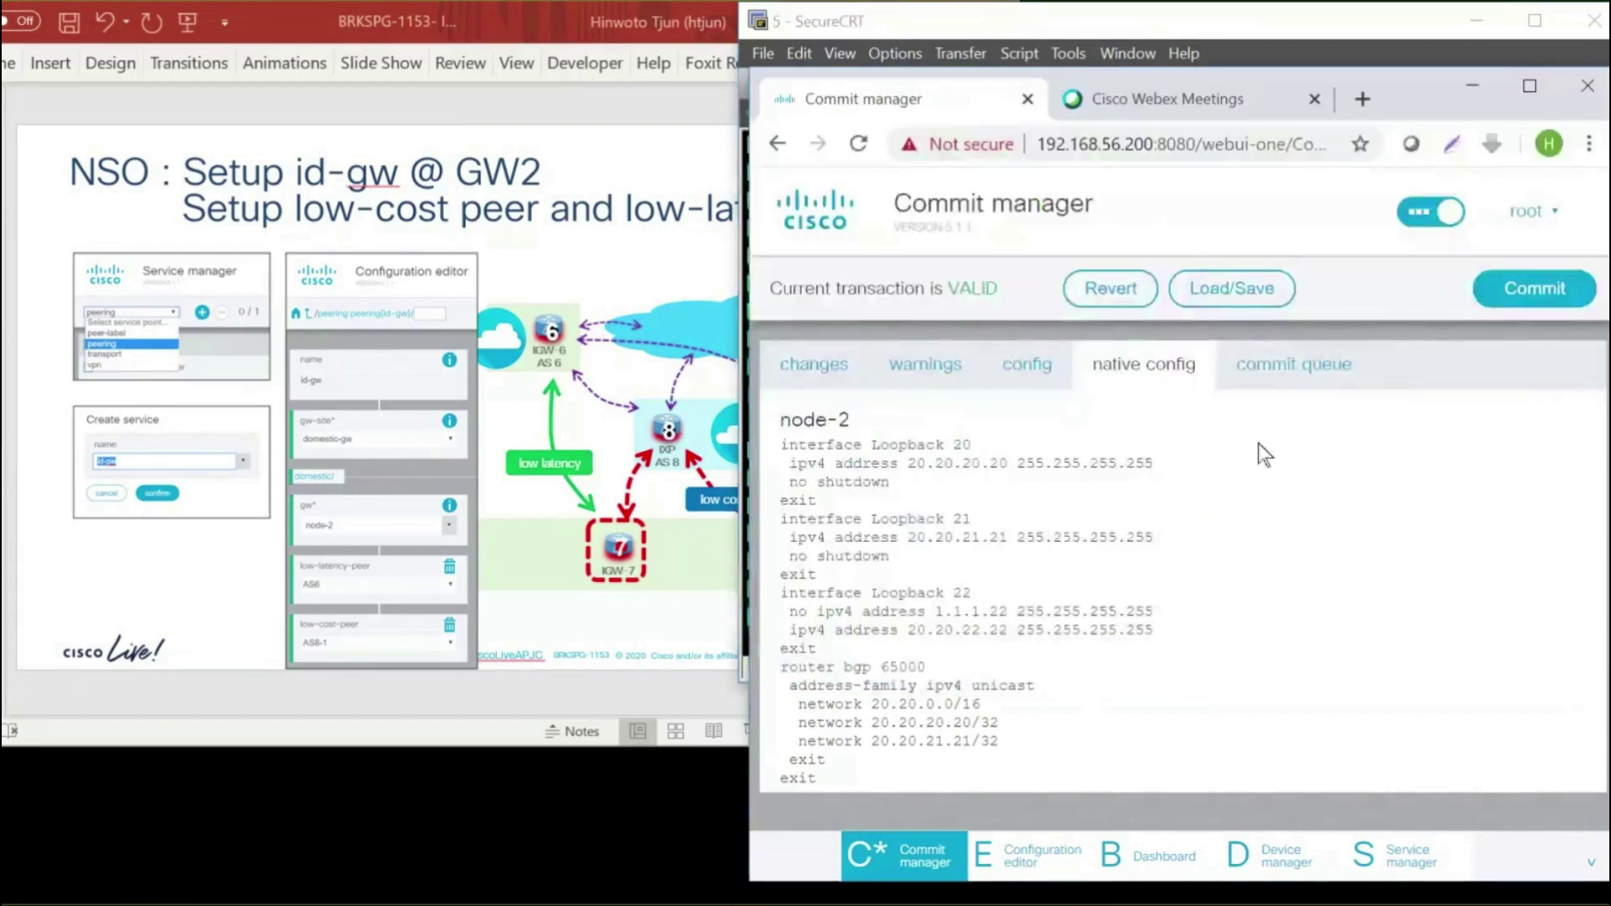
Commit the id-gw changes, close the error report, and return to a fresh Node-2 prompt
{"action": "left_click", "coordinate": [1518, 290]}
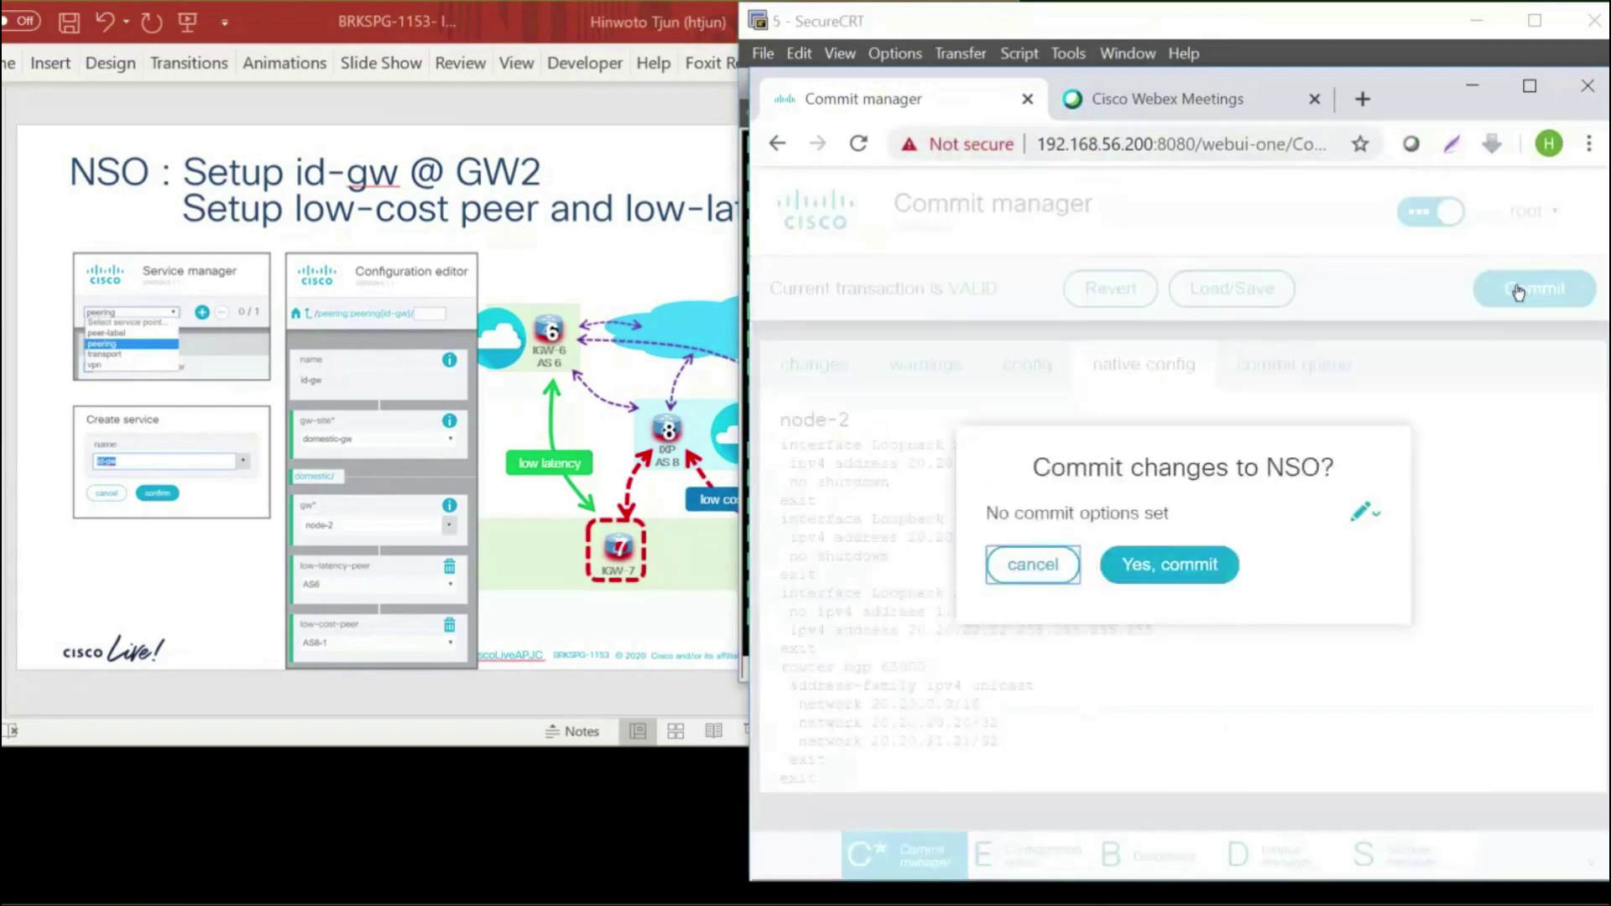
{"action": "left_click", "coordinate": [1187, 571]}
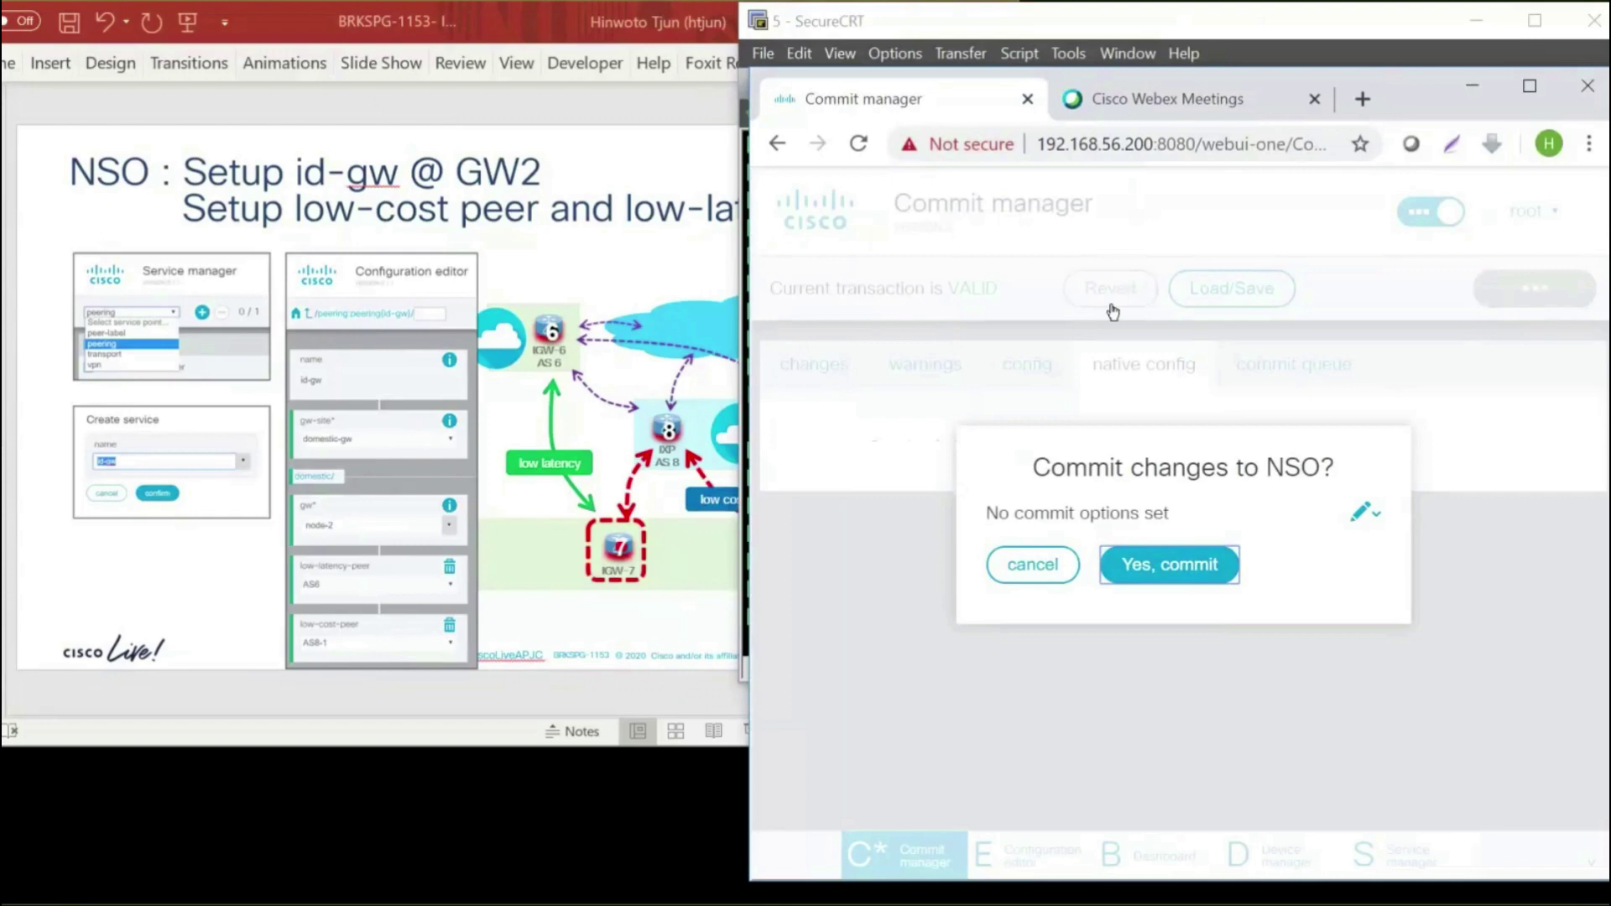
{"action": "left_click", "coordinate": [614, 623]}
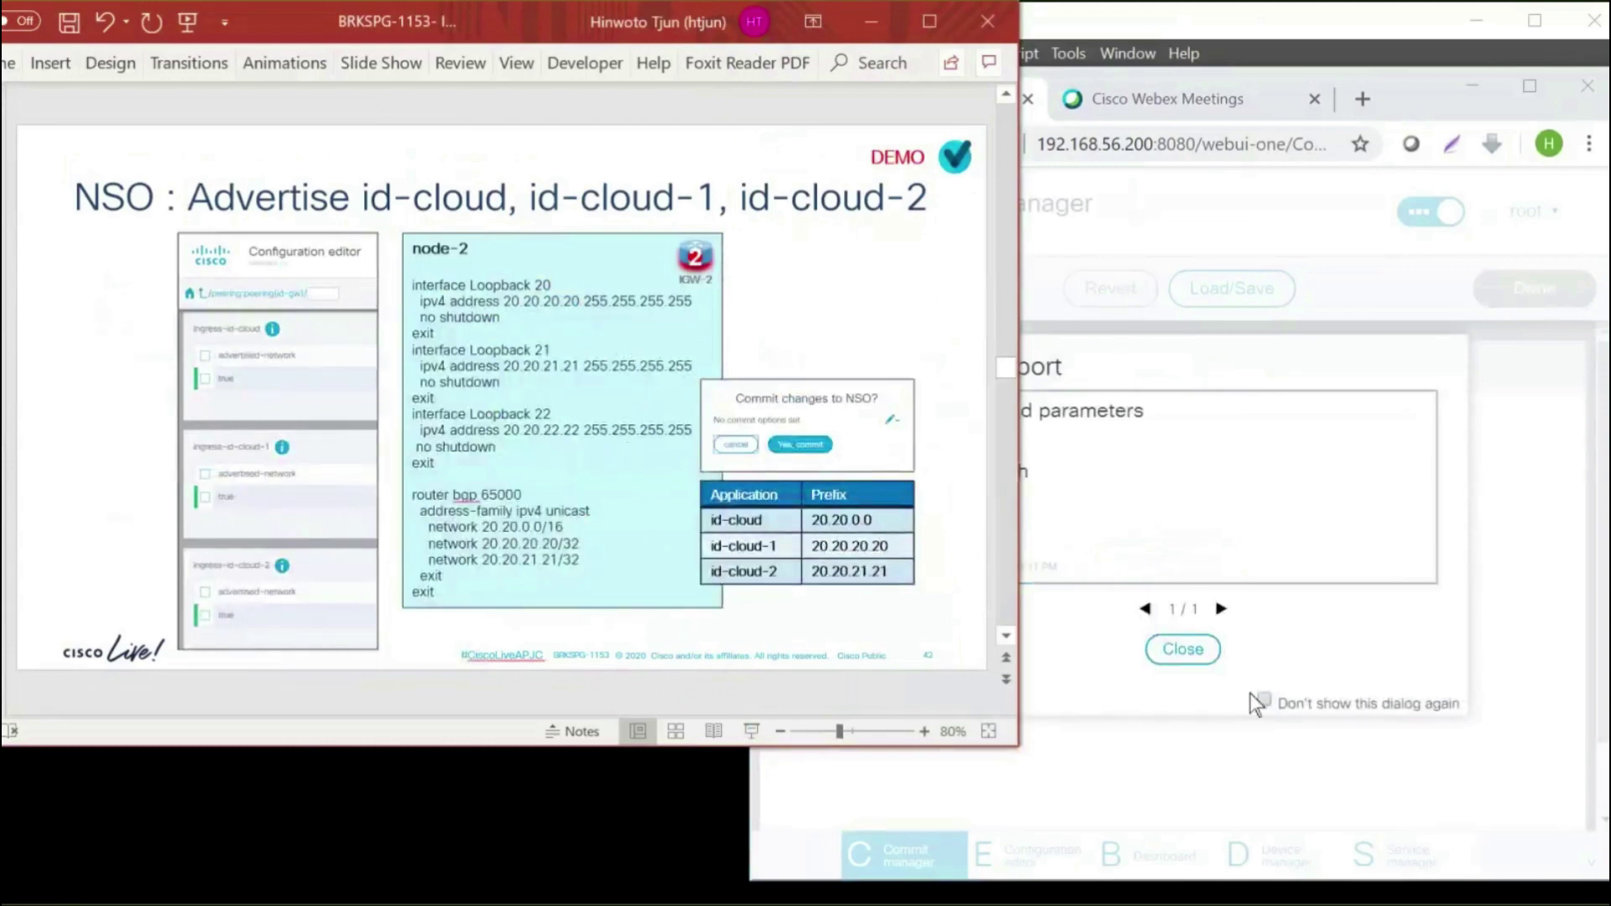
{"action": "left_click", "coordinate": [1265, 697]}
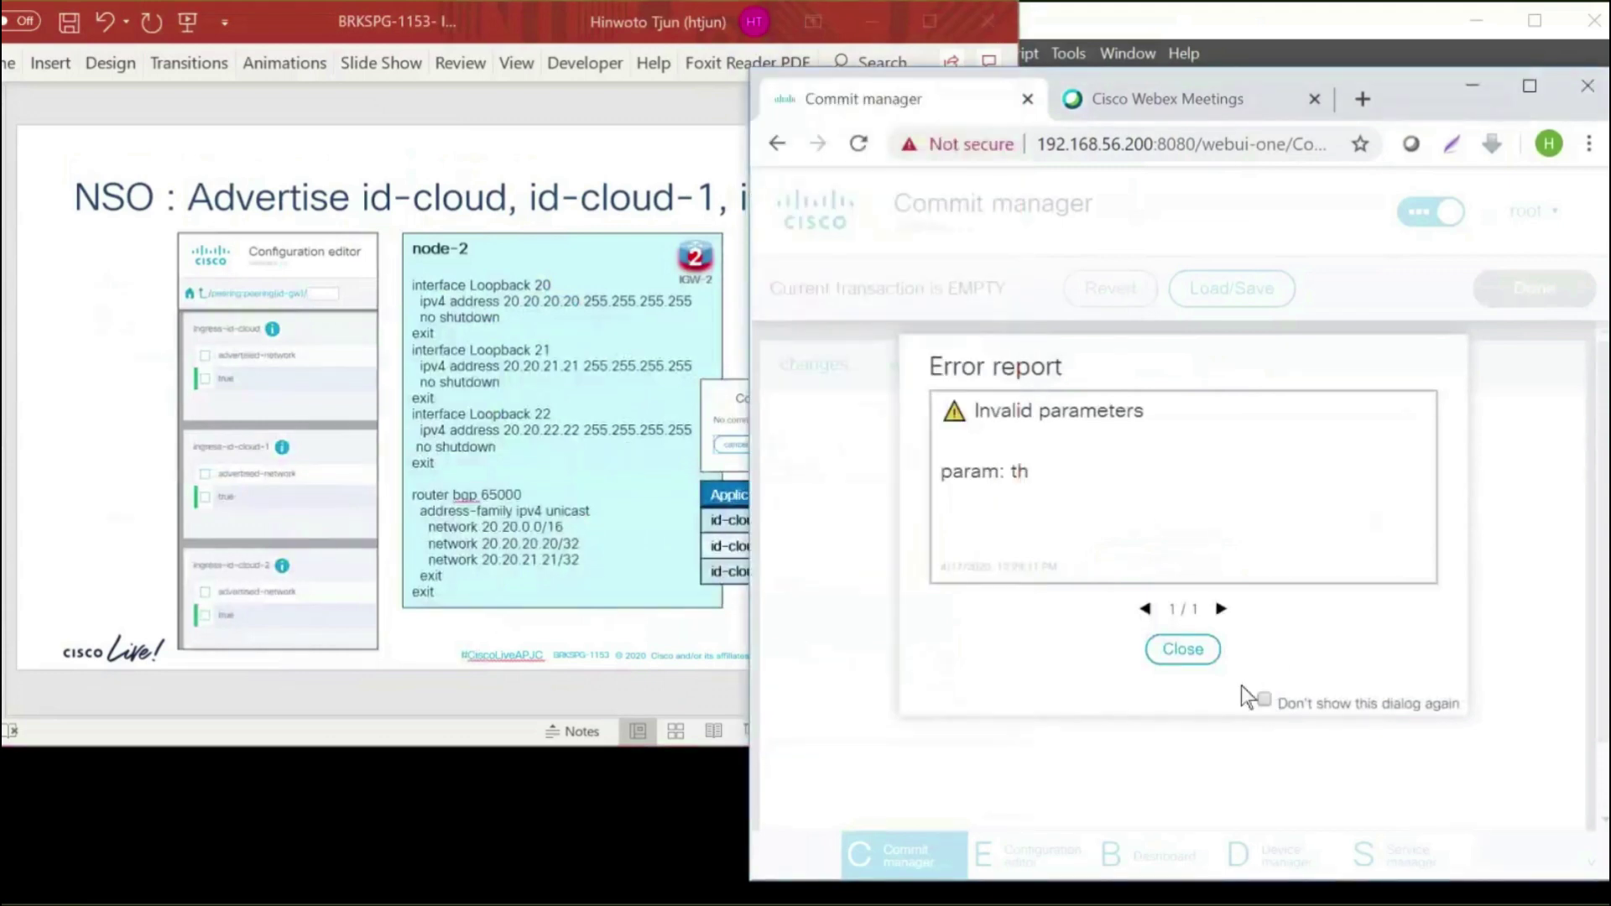
{"action": "left_click", "coordinate": [1183, 649]}
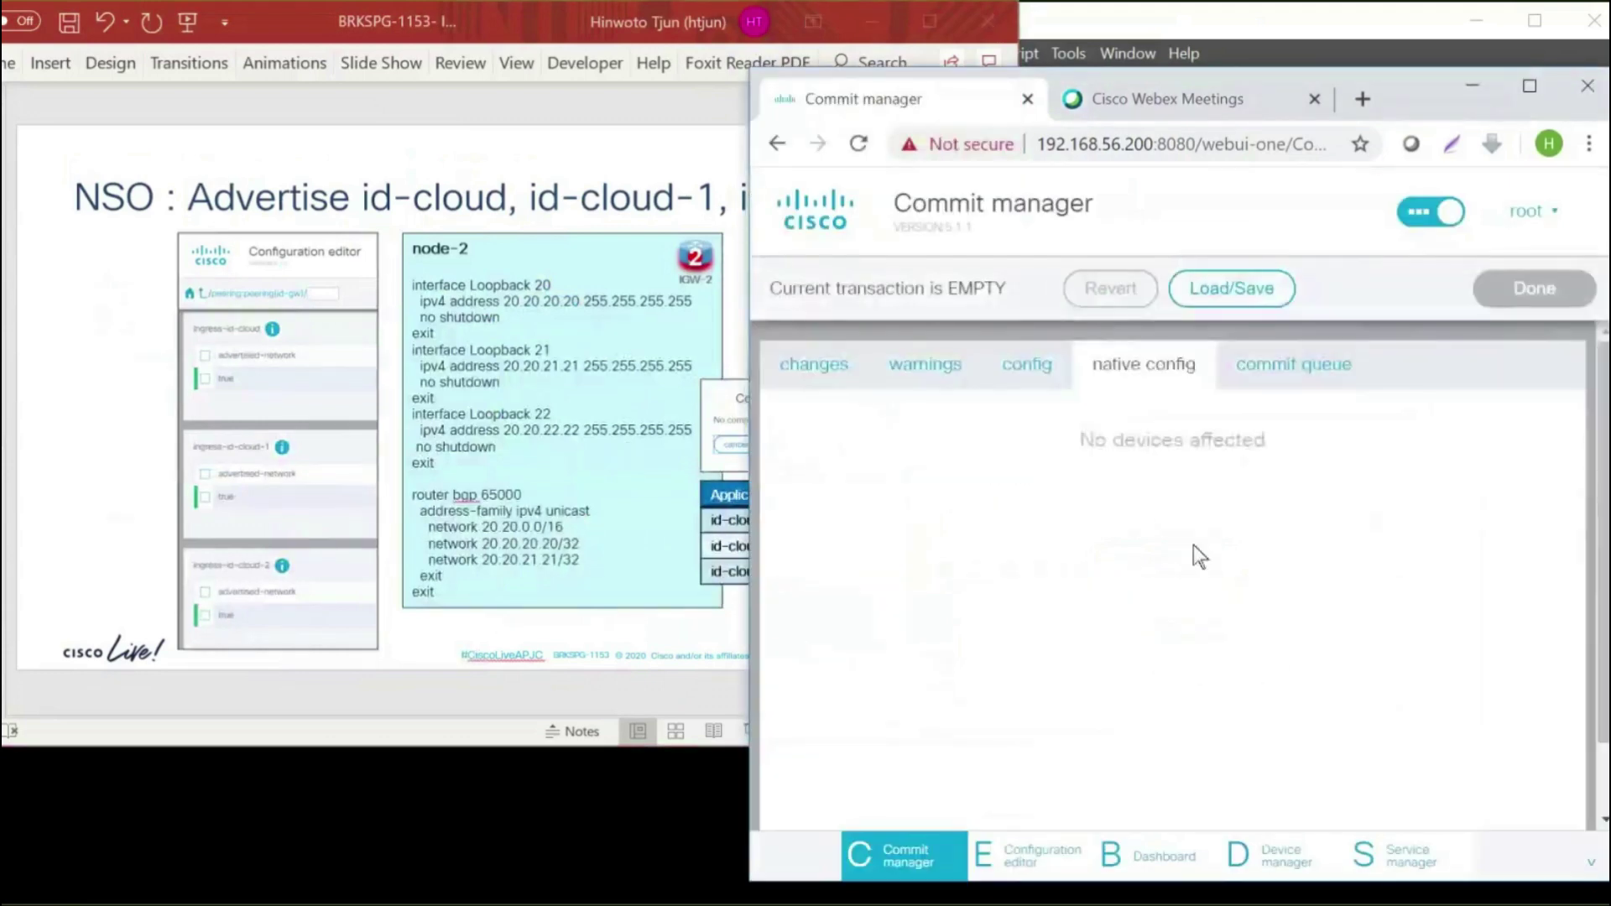
{"action": "left_click", "coordinate": [1071, 42]}
{"action": "key", "text": "Return"}
{"action": "key", "text": "Return"}
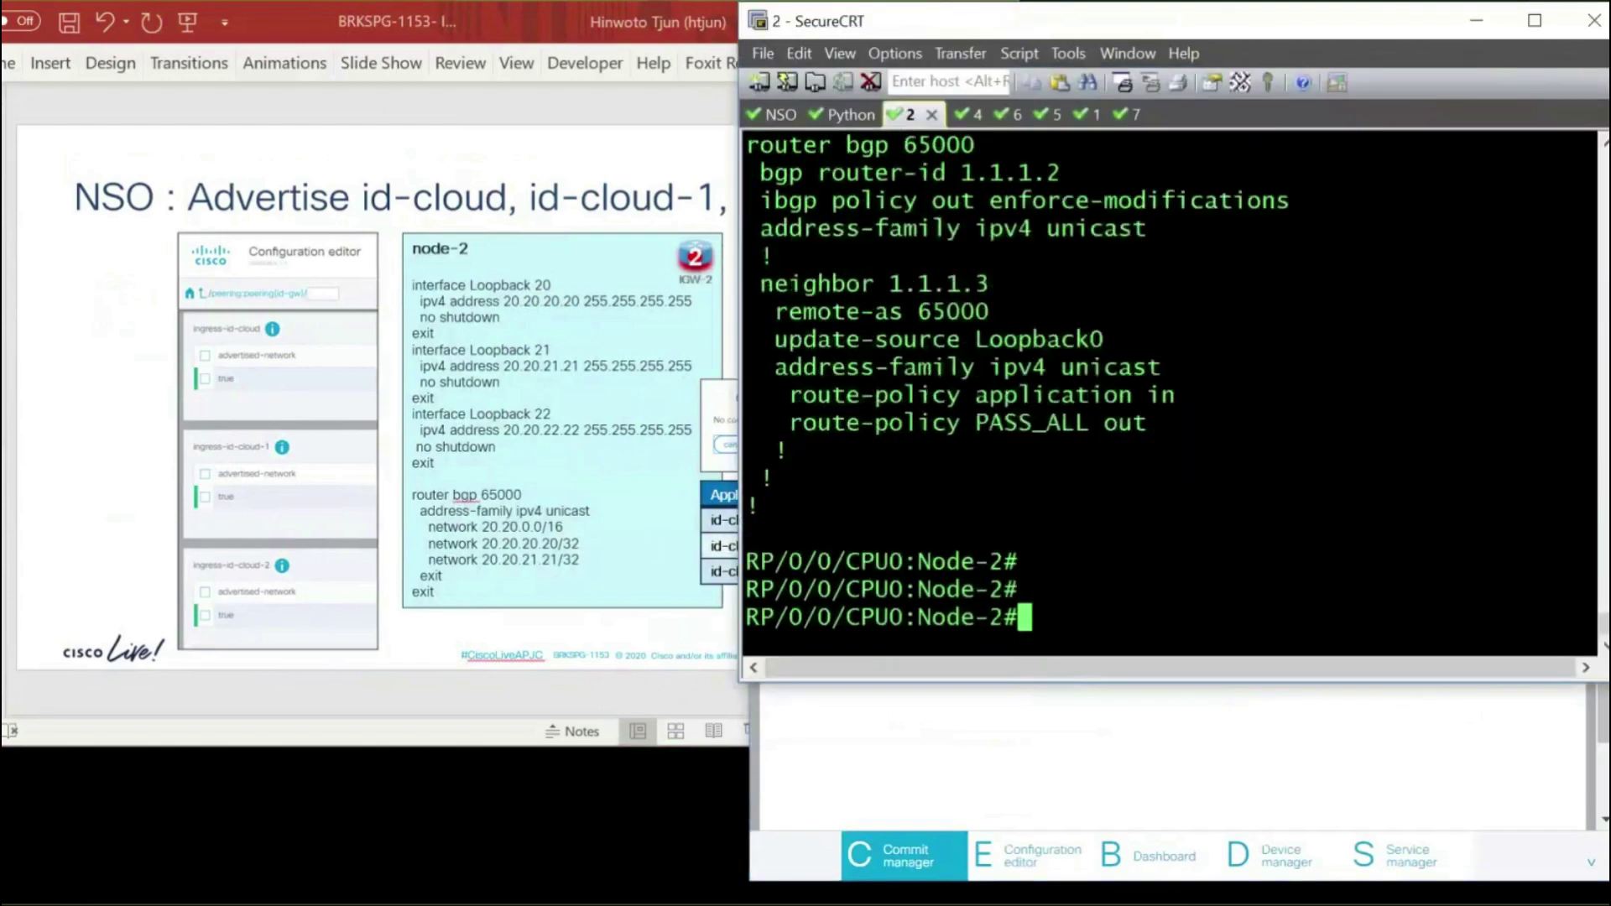
Rerun 'sh run router bgp' on Node-2 and highlight the three advertised 20.20 network lines
{"action": "key", "text": "Return"}
{"action": "key", "text": "Return"}
{"action": "type", "text": "sh run router bgp"}
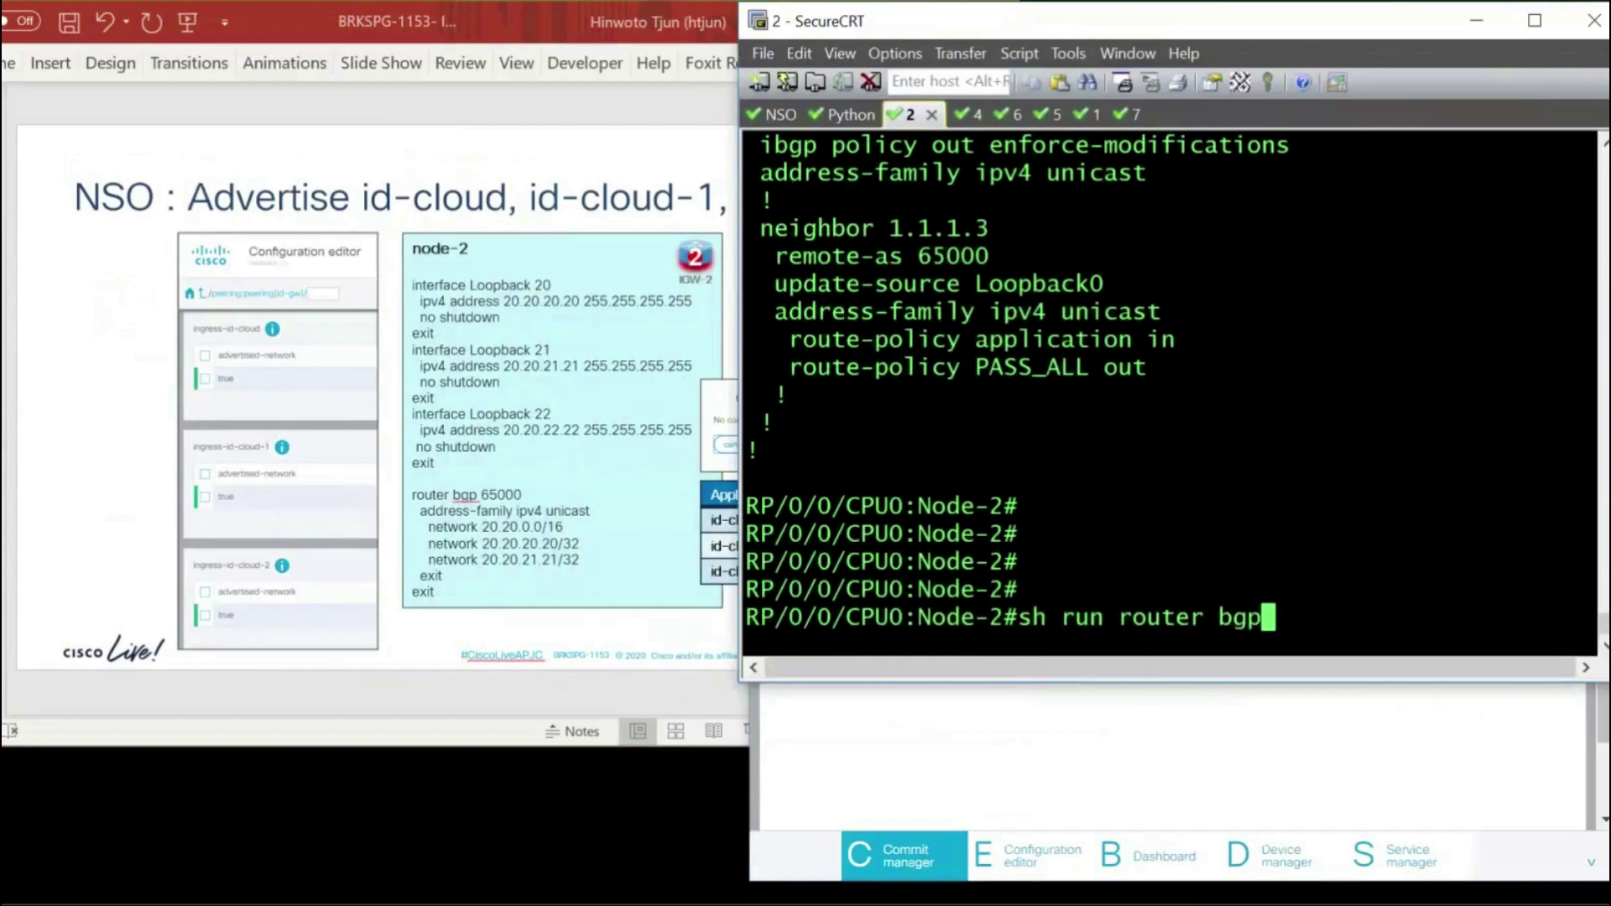
{"action": "key", "text": "Return"}
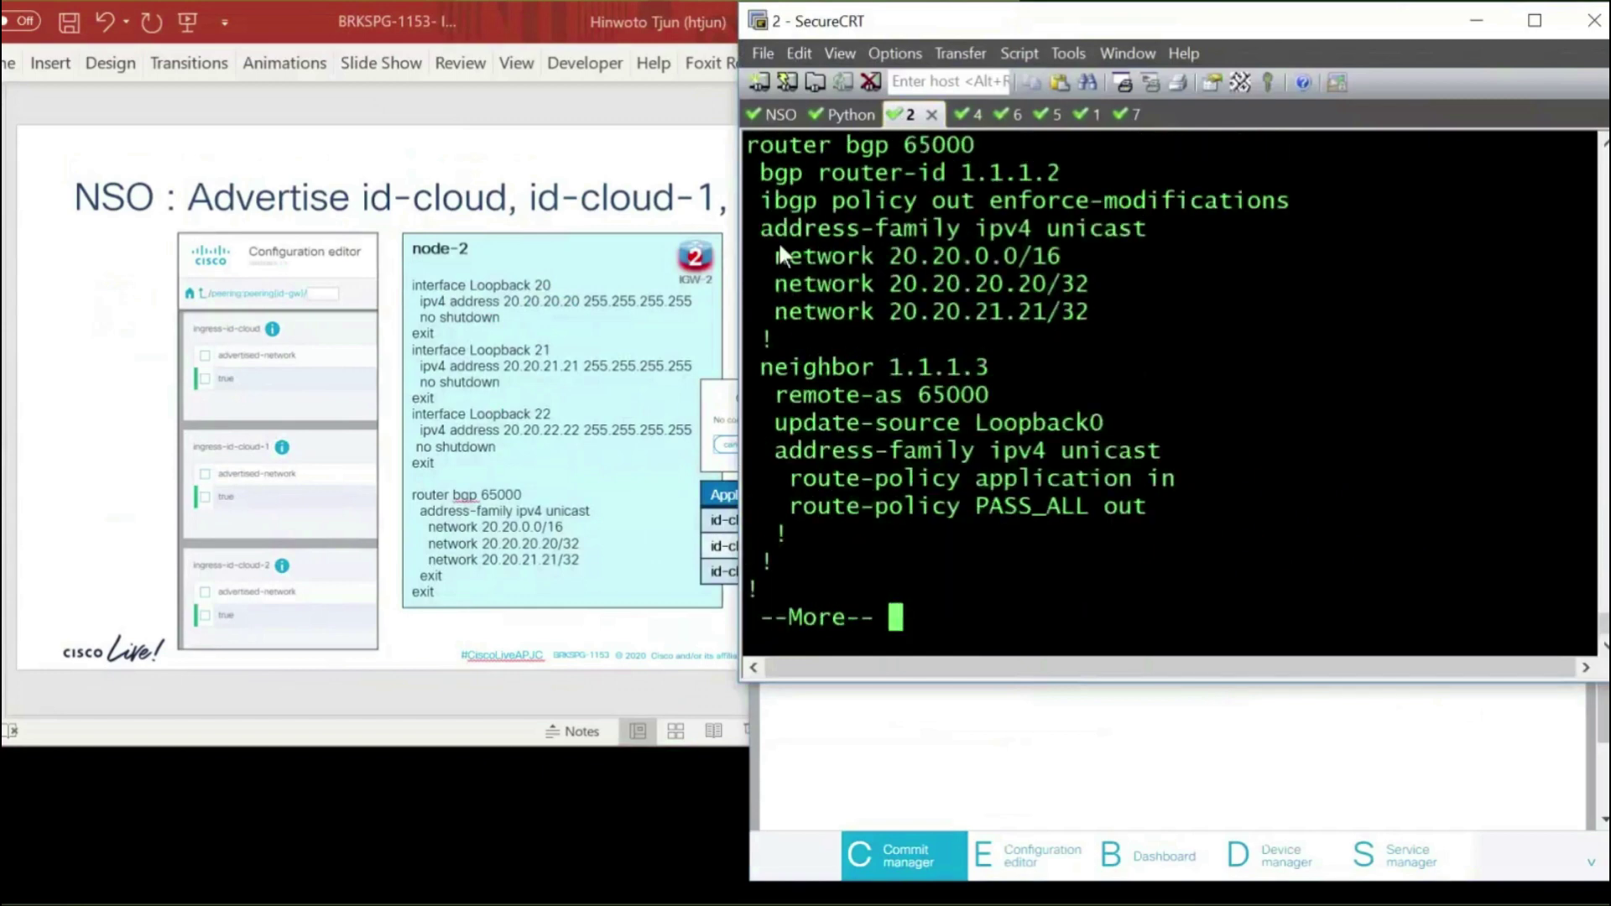
{"action": "left_click_drag", "start_coordinate": [779, 250], "coordinate": [1089, 315]}
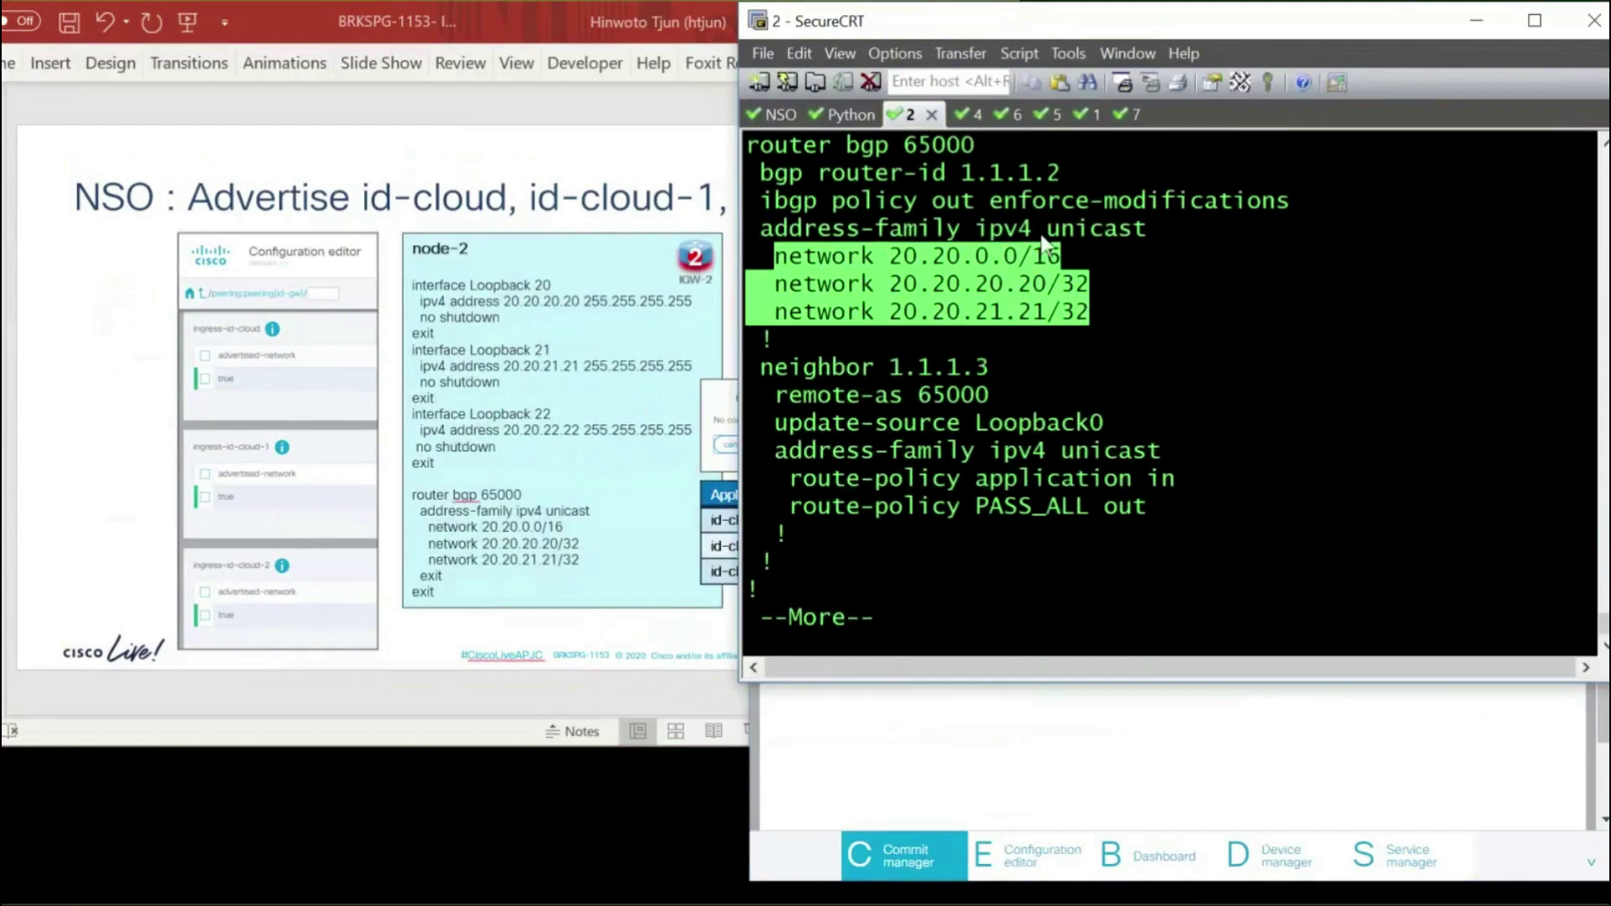
{"action": "key", "text": "q"}
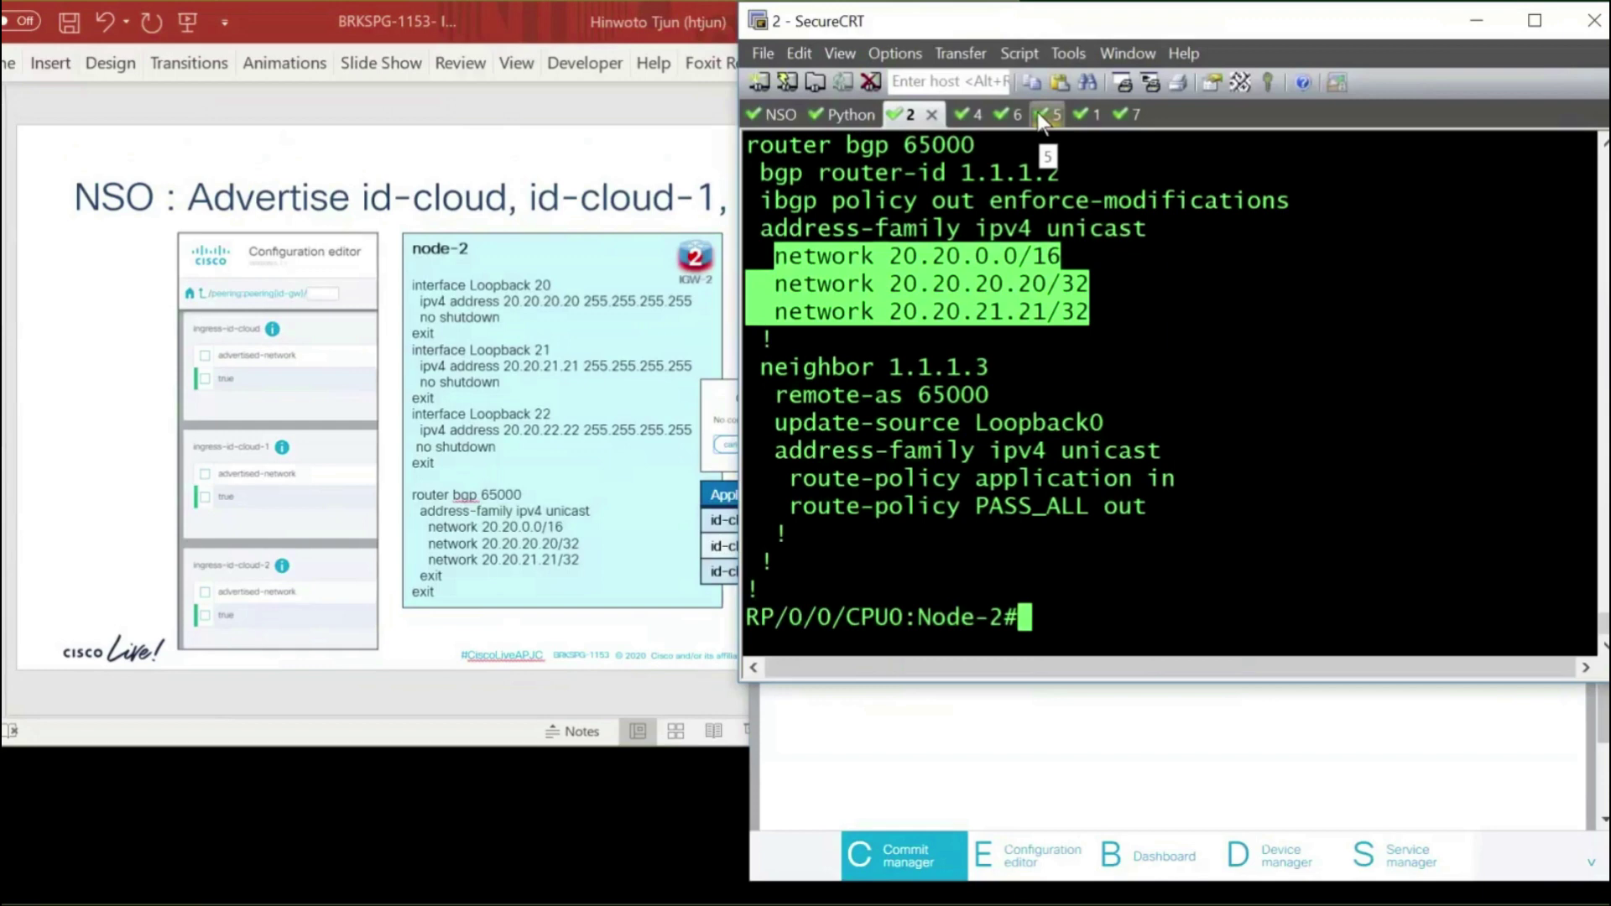
Rerun 'sh route bgp' on Node-5 and highlight the three new 20.20 routes via 10.1.5.1
{"action": "left_click", "coordinate": [1039, 114]}
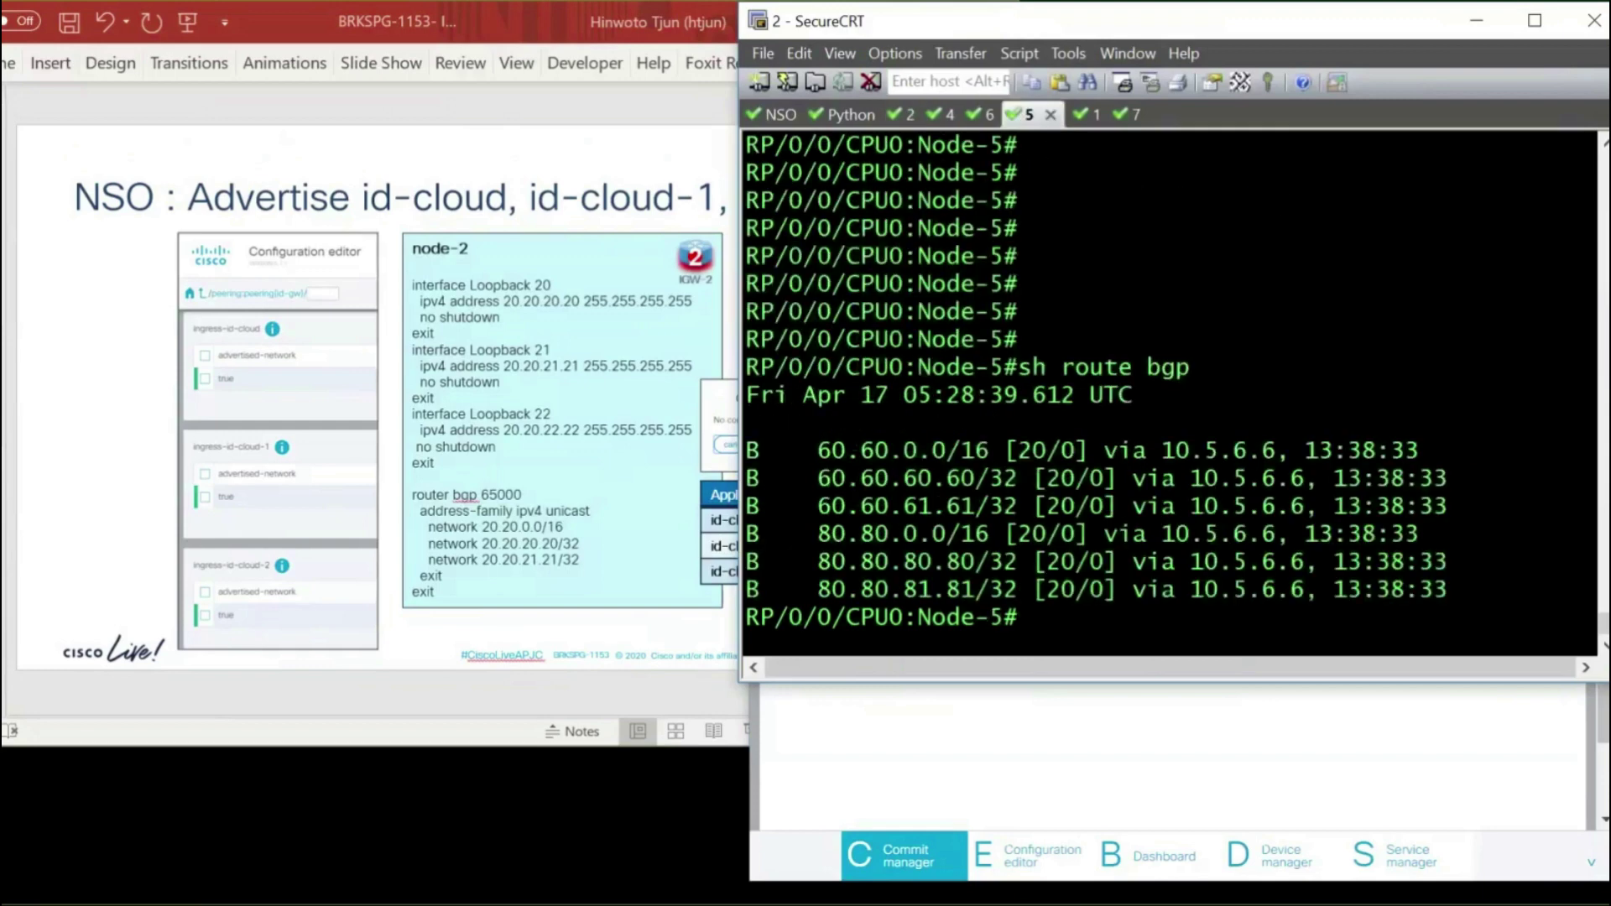
{"action": "key", "text": "Return"}
{"action": "key", "text": "Up"}
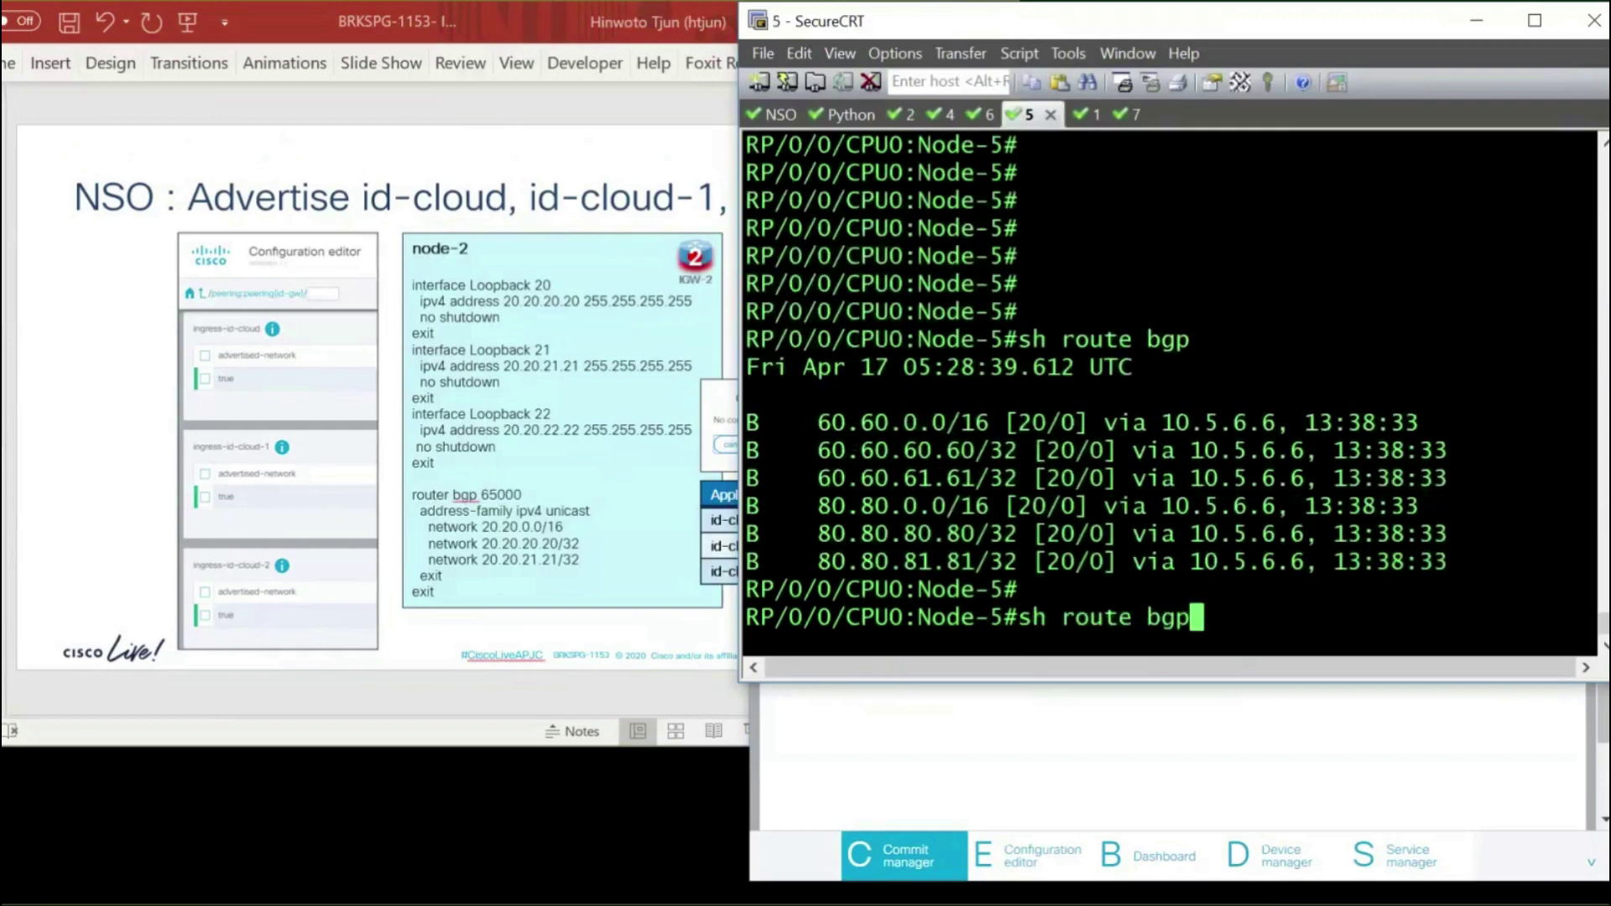
{"action": "key", "text": "Return"}
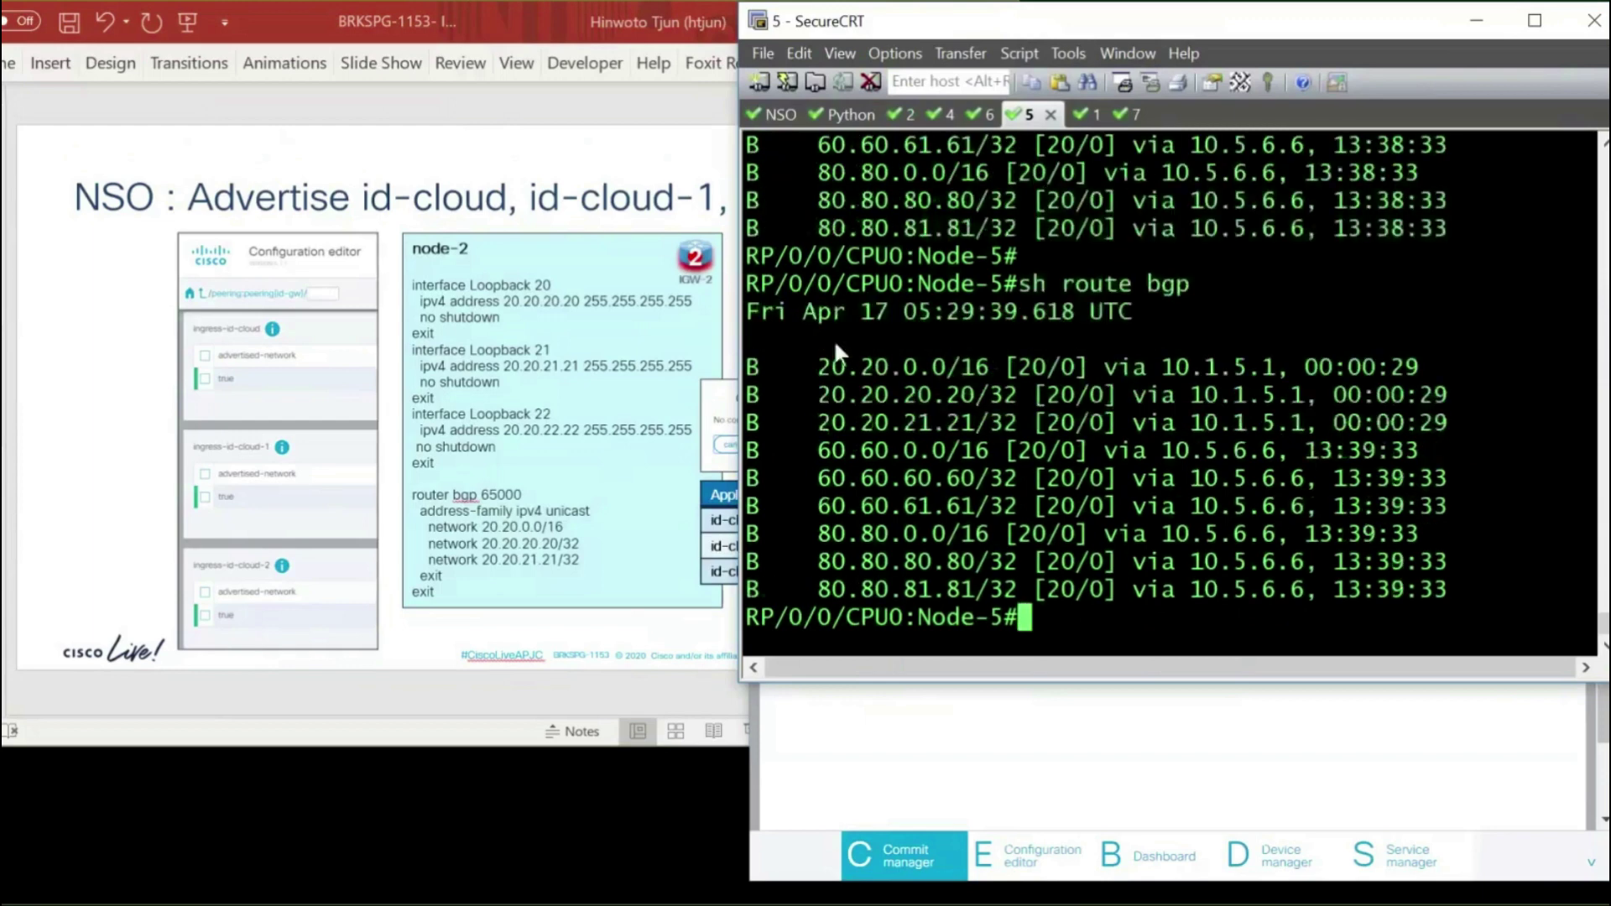
{"action": "left_click_drag", "start_coordinate": [909, 369], "coordinate": [1017, 422]}
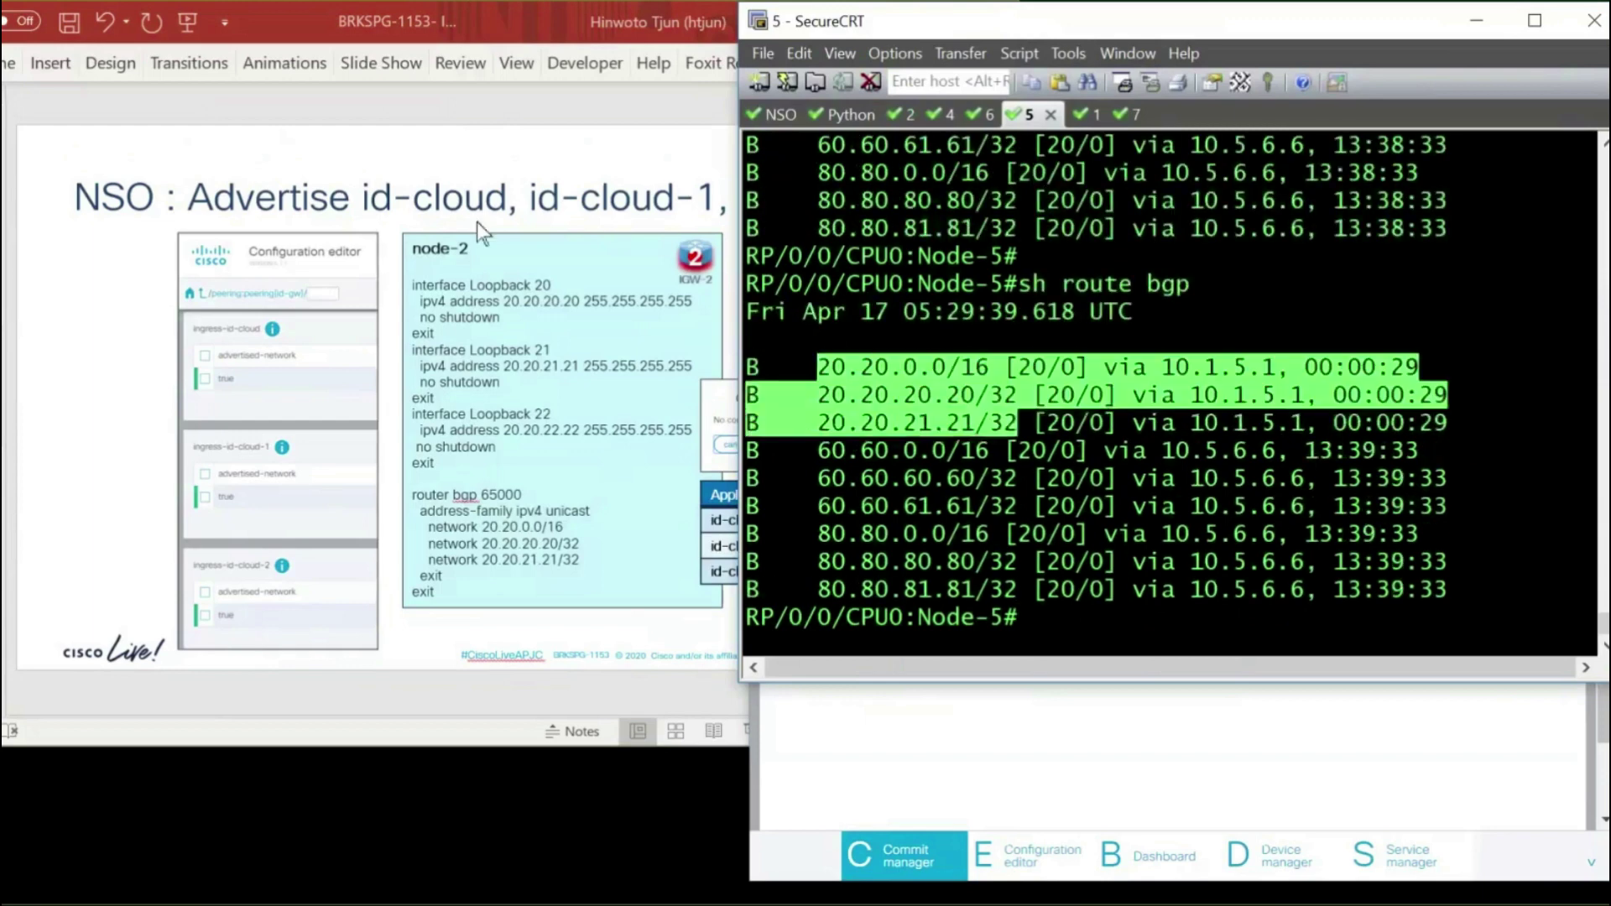
{"action": "left_click", "coordinate": [460, 164]}
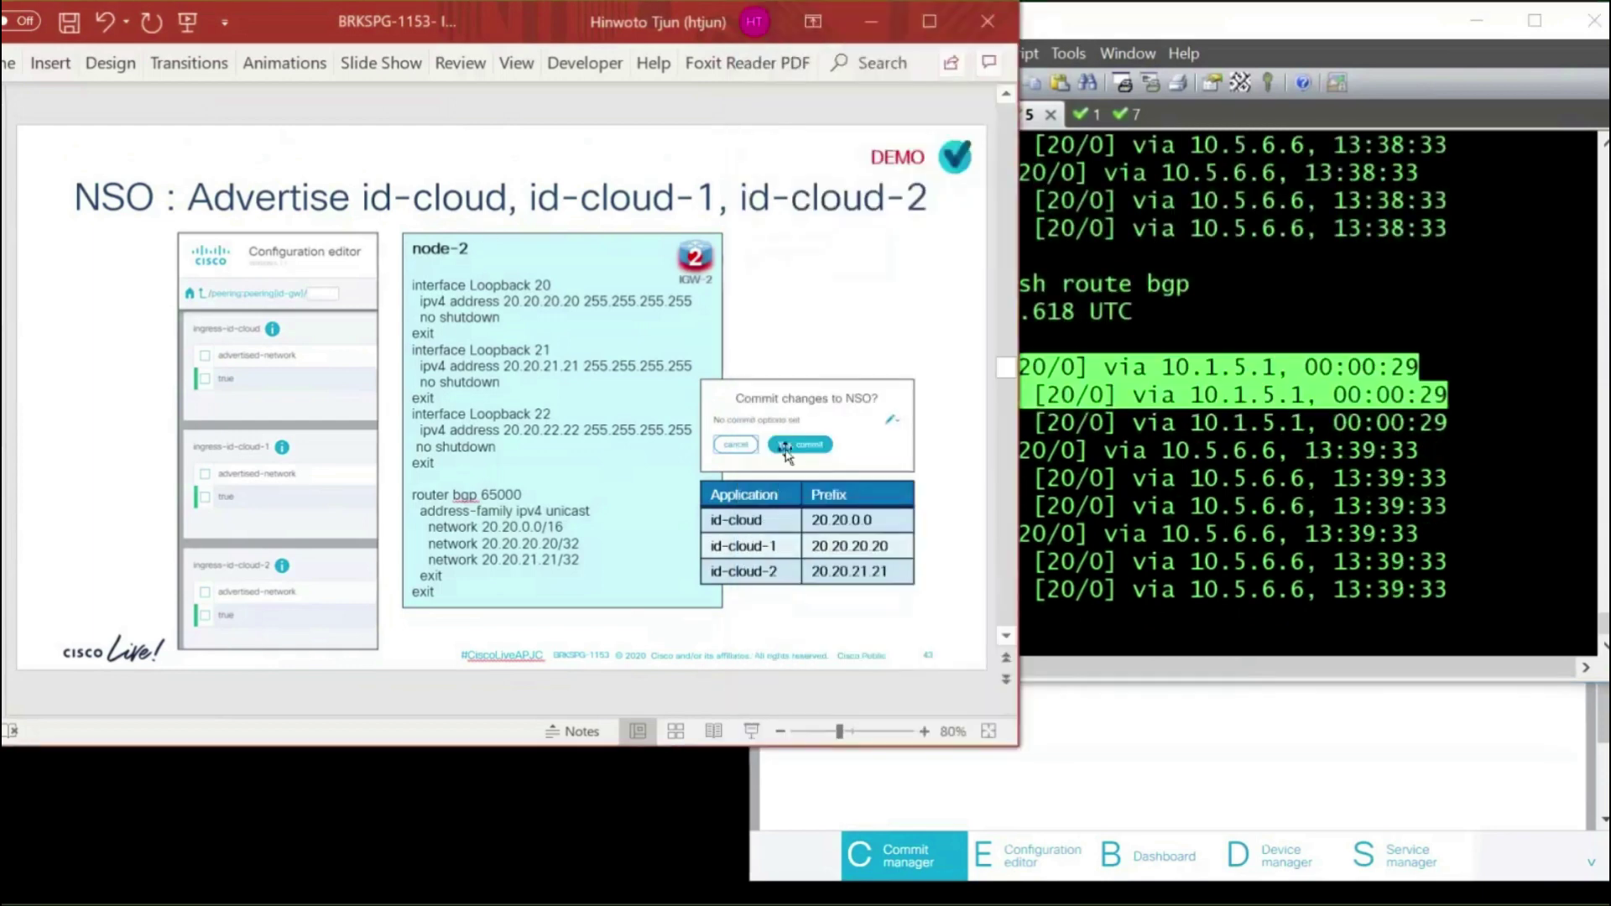
Advance to the Normal Traffic Path Ingress slide, then return to Node-5's terminal with fresh prompts
{"action": "left_click", "coordinate": [1010, 601]}
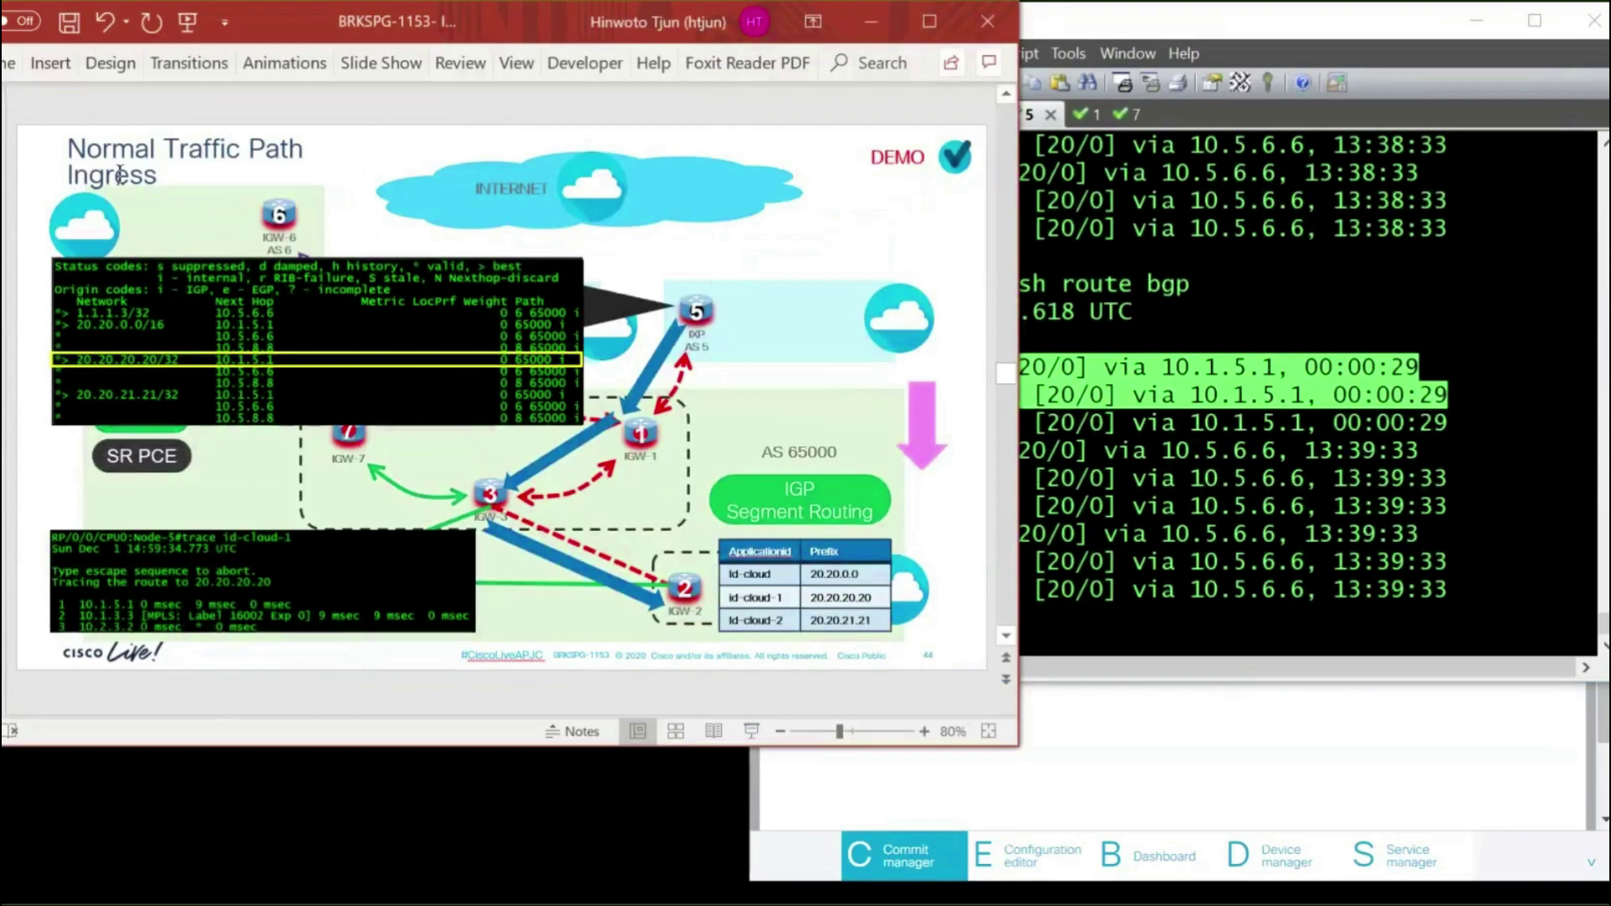
{"action": "left_click", "coordinate": [1279, 315]}
{"action": "key", "text": "Return"}
{"action": "key", "text": "Return"}
{"action": "key", "text": "Return"}
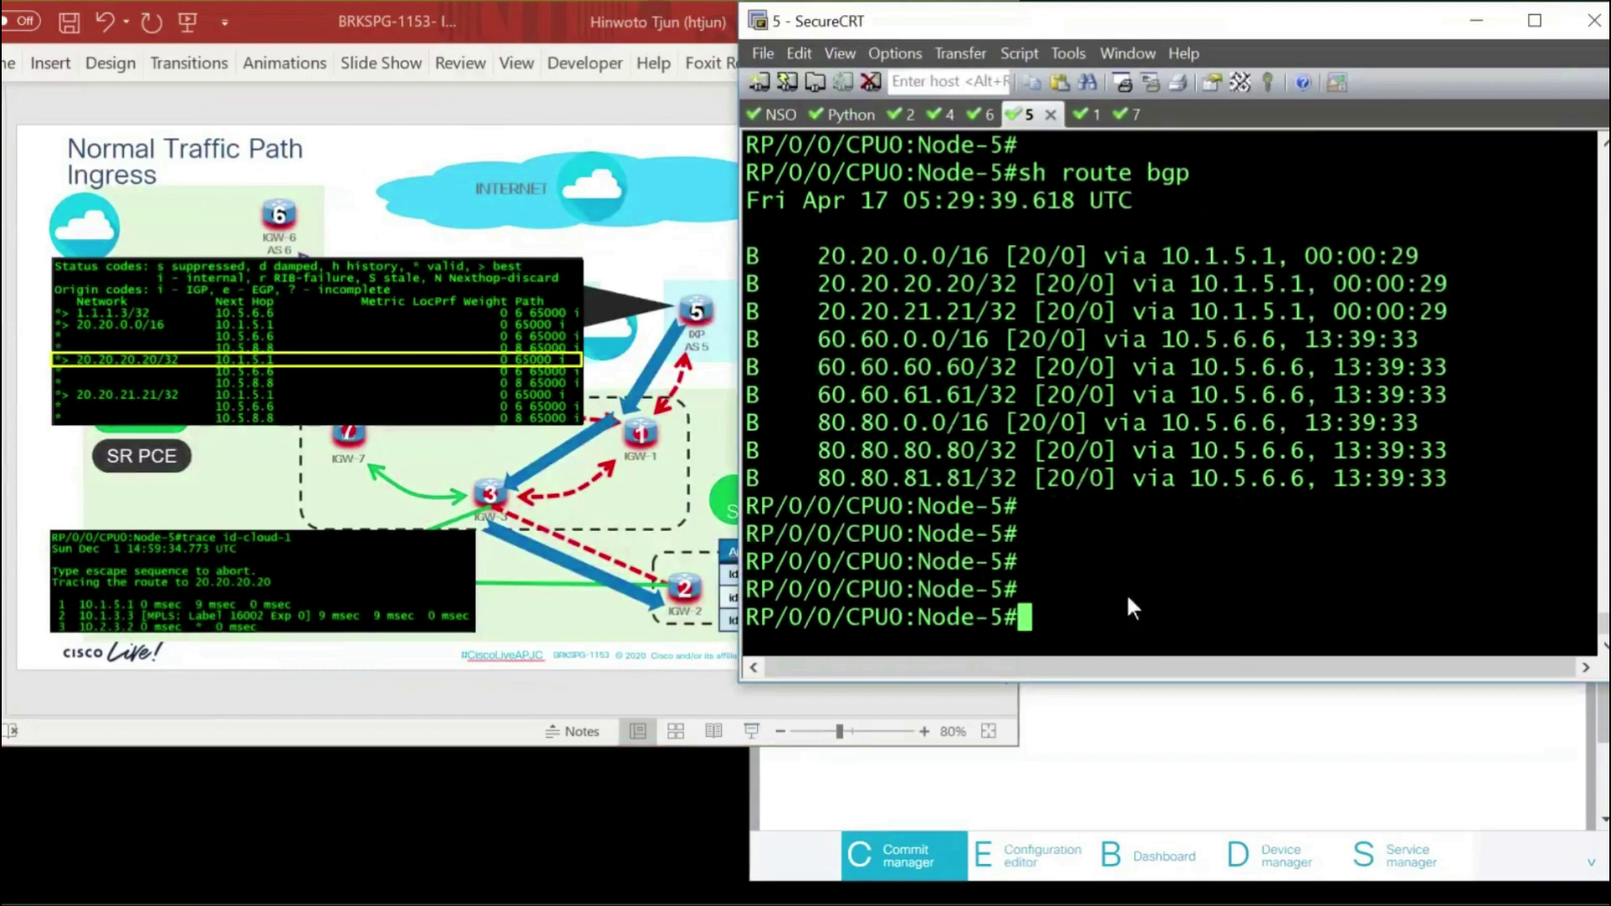
Trace from Node-5 to id-cloud with t1-id, highlighting hops 10.1.5.1 and 10.2.3.2
{"action": "type", "text": "t1-"}
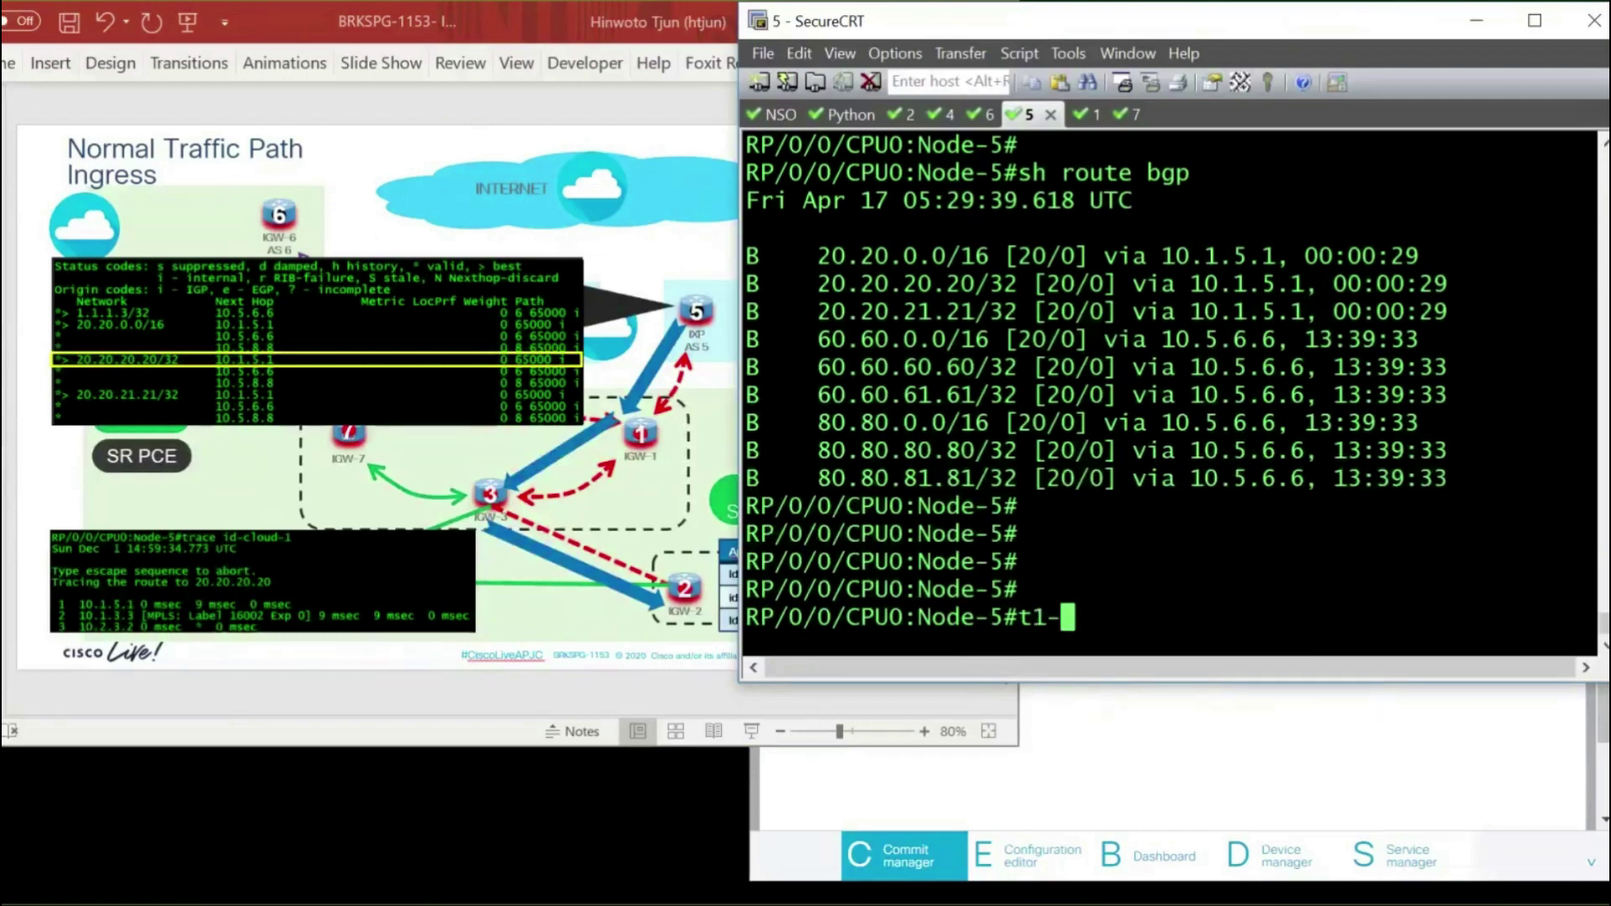
{"action": "type", "text": "id"}
{"action": "key", "text": "Return"}
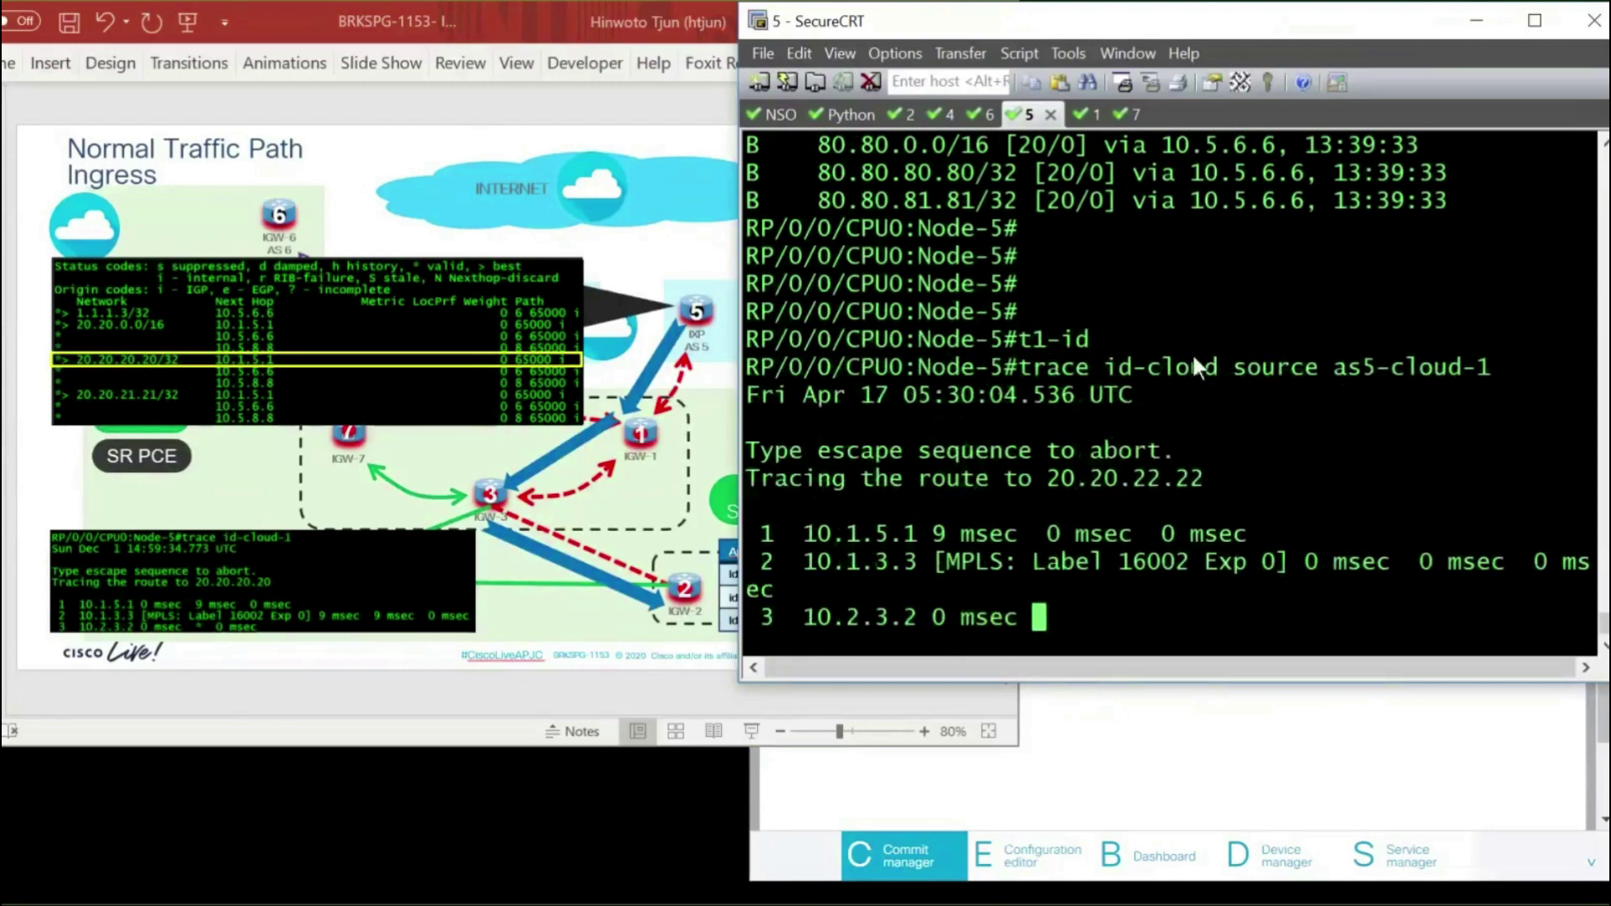
{"action": "double_click", "coordinate": [1196, 366]}
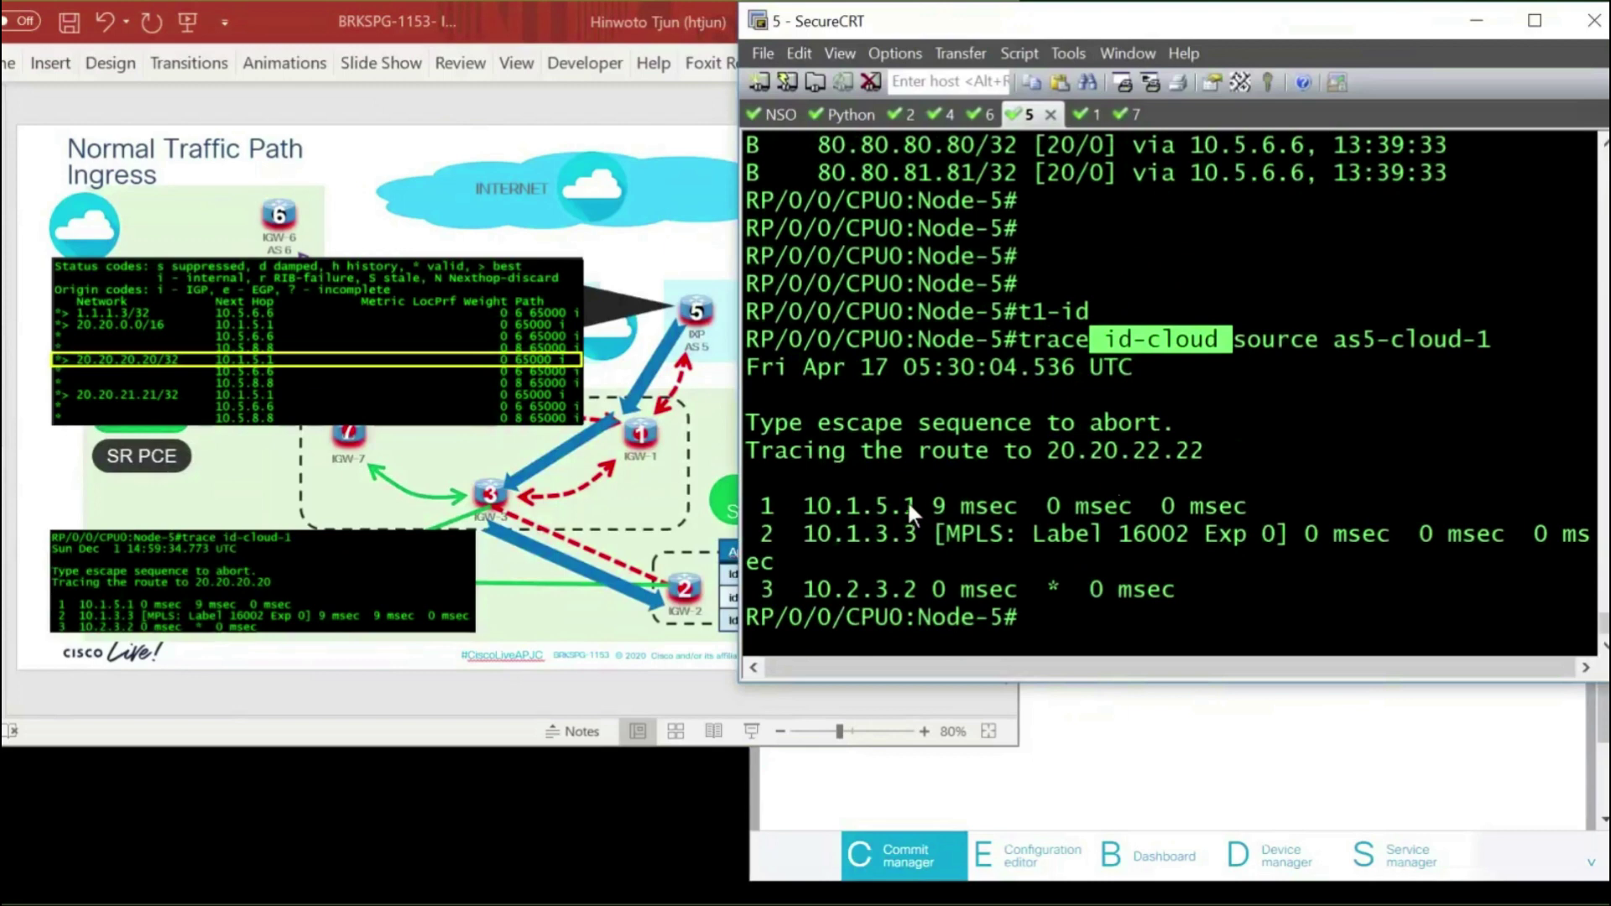
{"action": "left_click_drag", "start_coordinate": [908, 500], "coordinate": [909, 518]}
{"action": "left_click_drag", "start_coordinate": [906, 587], "coordinate": [911, 589]}
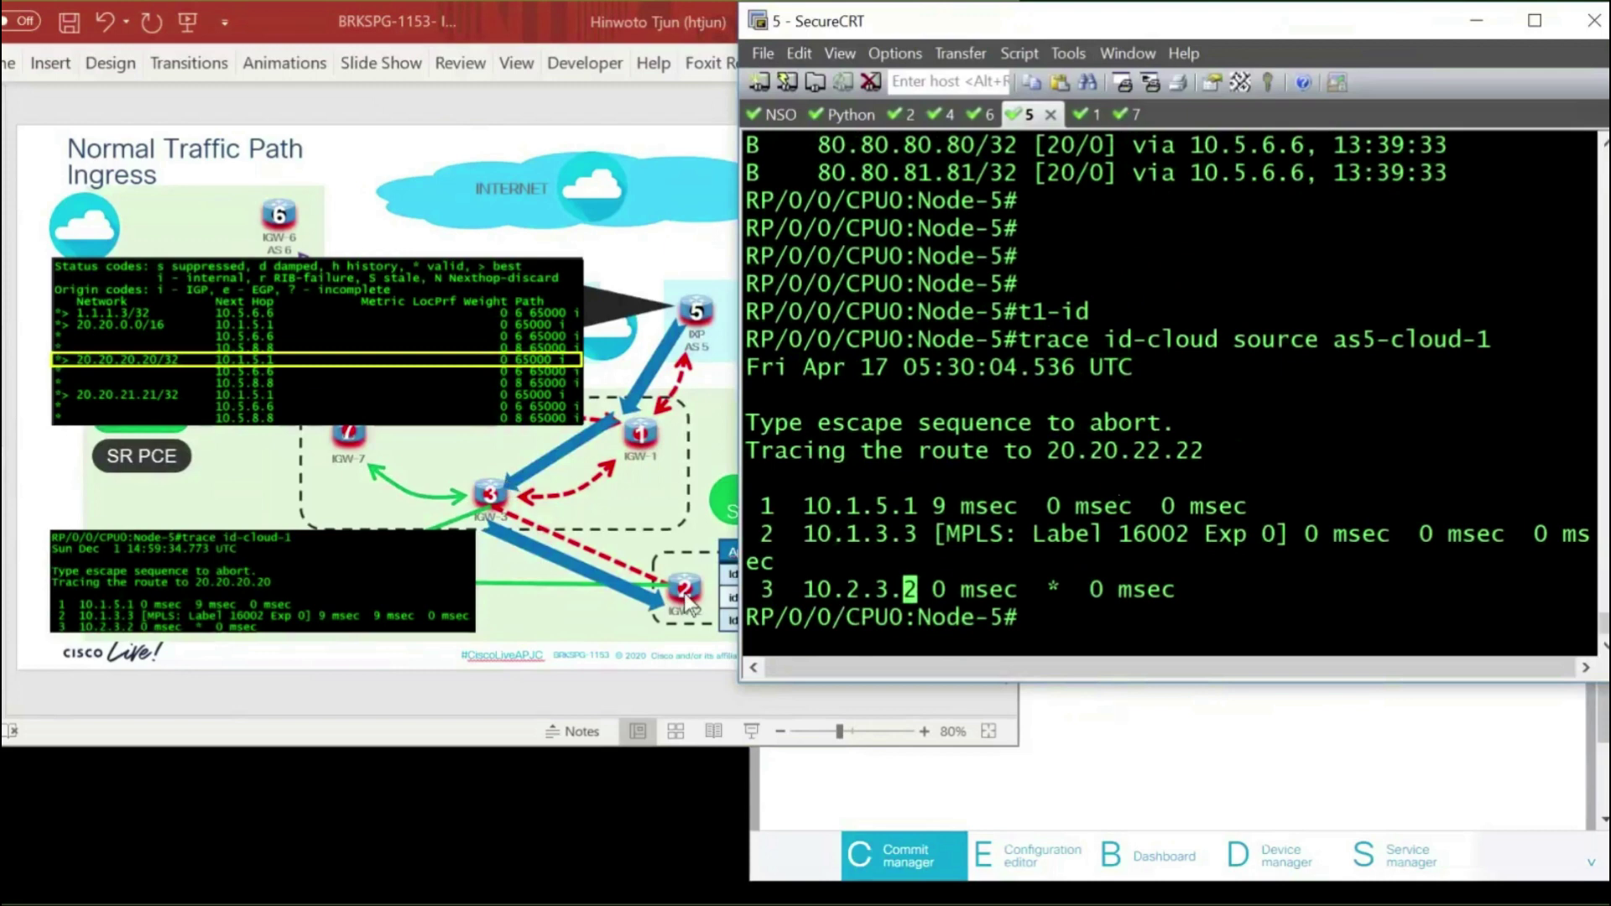
Trace from Node-5 to id-cloud-1 with t1-id-1 and highlight its destination name
{"action": "key", "text": "Return"}
{"action": "key", "text": "Return"}
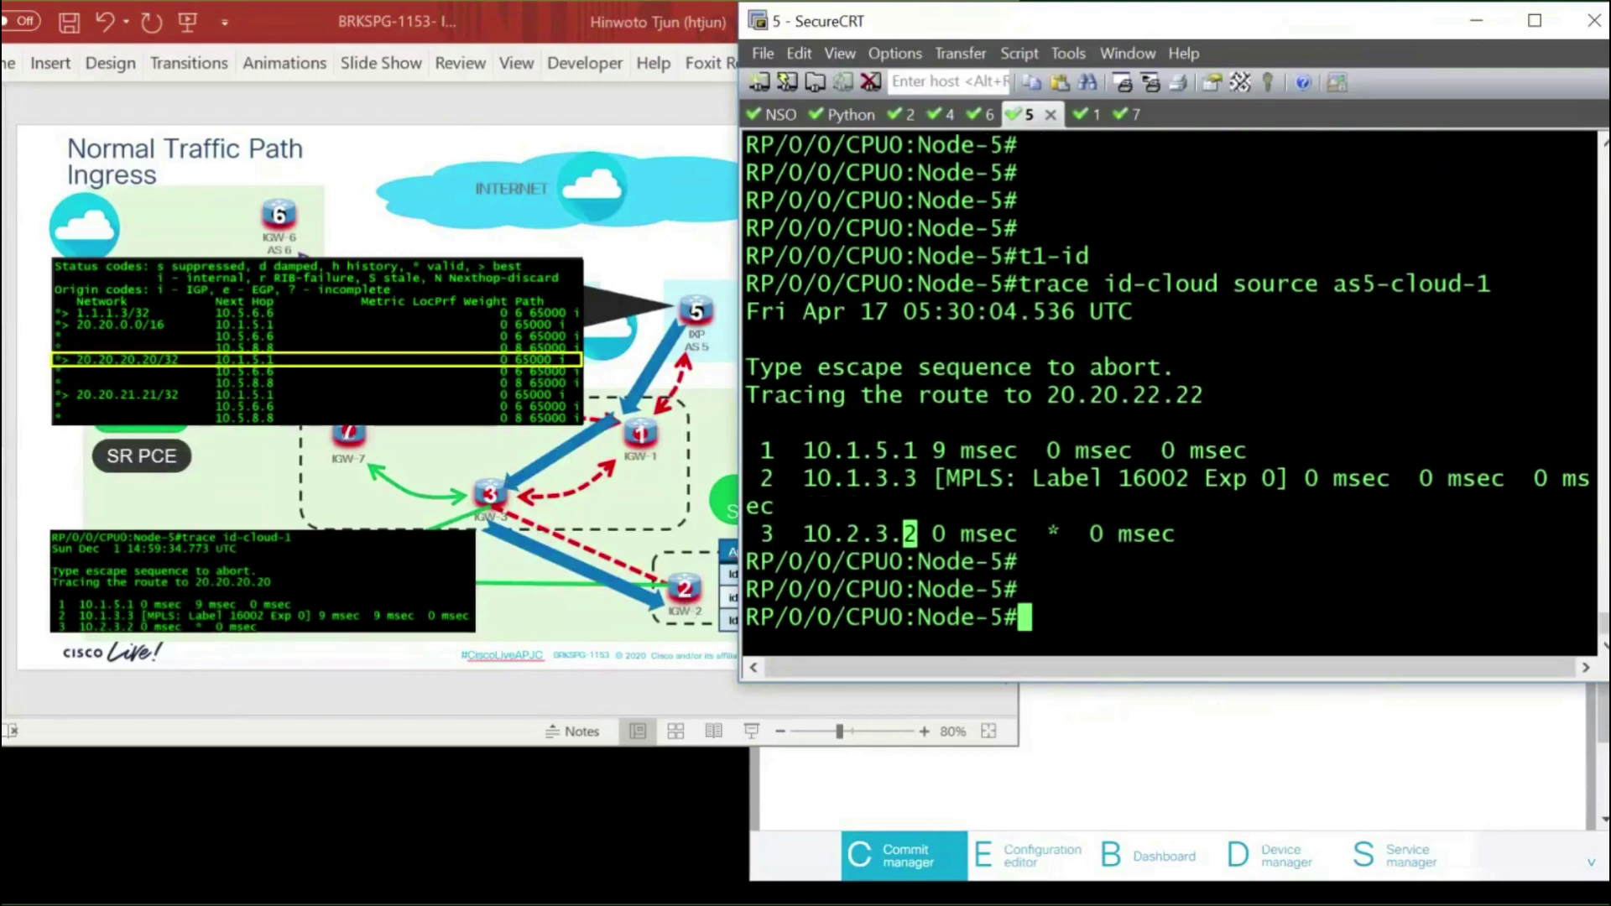
{"action": "key", "text": "Up"}
{"action": "type", "text": "-1"}
{"action": "key", "text": "Return"}
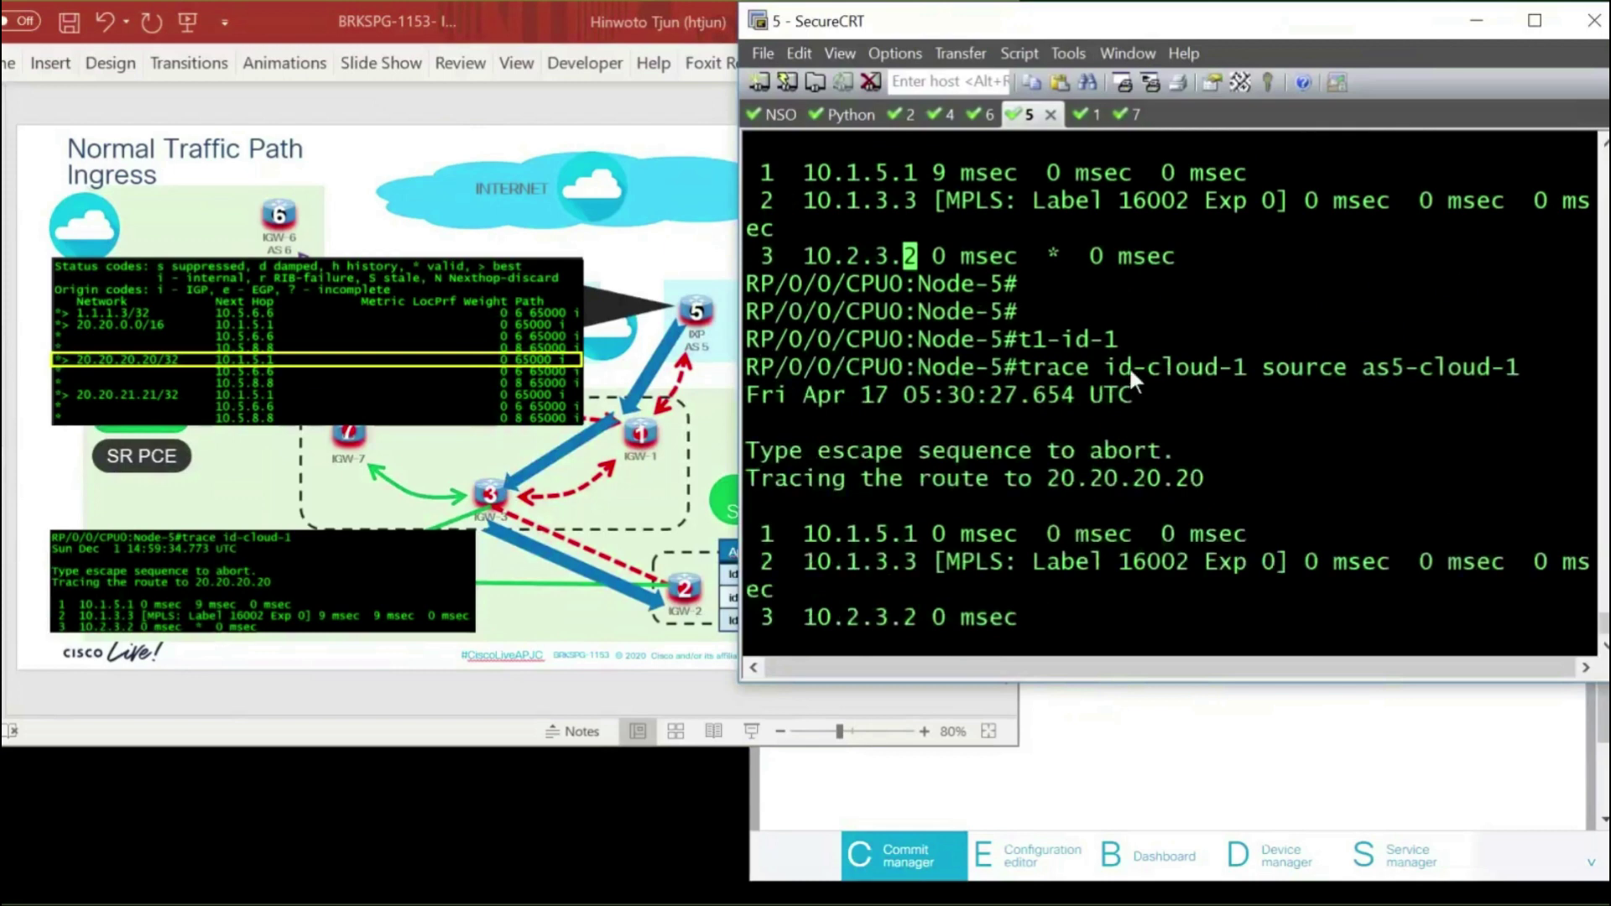
{"action": "left_click_drag", "start_coordinate": [1104, 367], "coordinate": [1241, 375]}
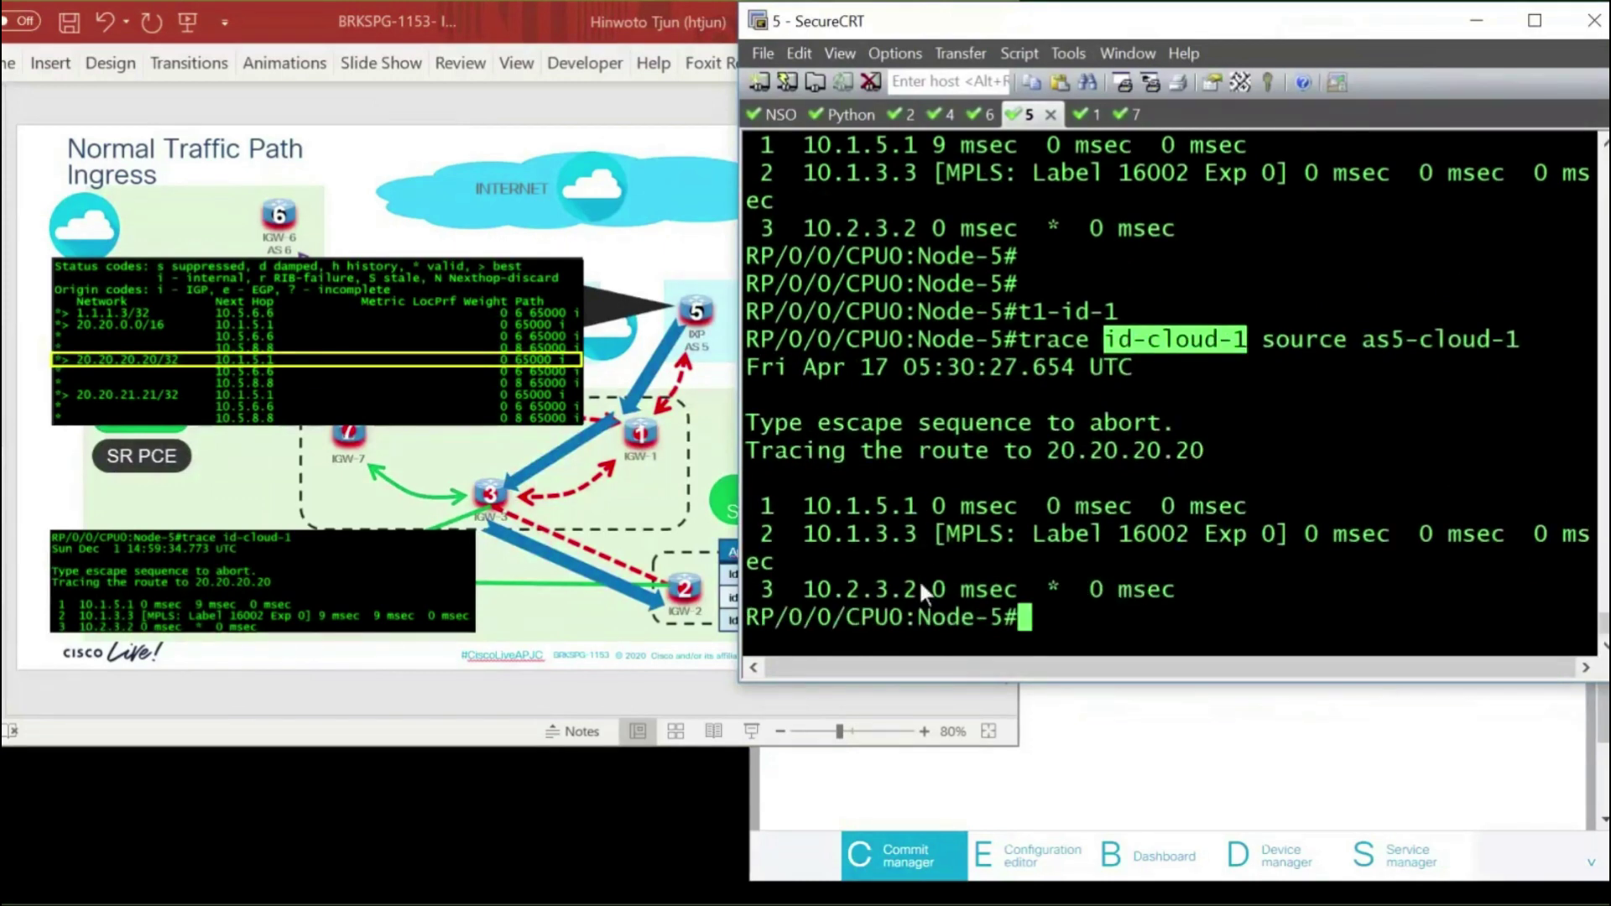
Trace from Node-5 to id-cloud-2, then bring the PowerPoint slide back to the front
{"action": "key", "text": "Return"}
{"action": "key", "text": "Return"}
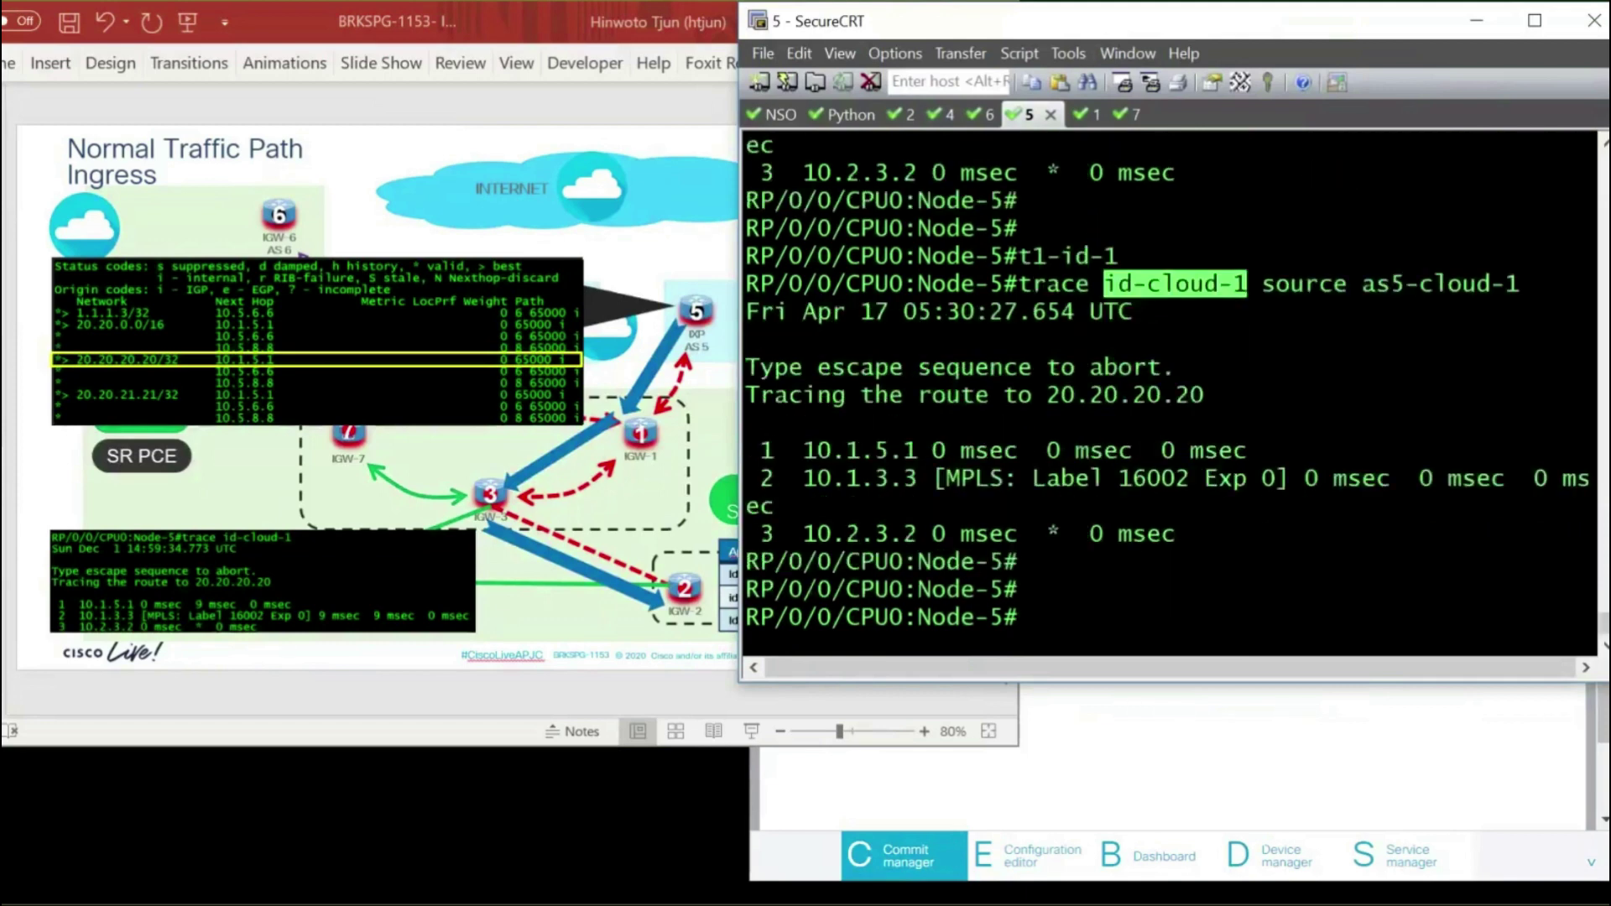
{"action": "right_click", "coordinate": [947, 521]}
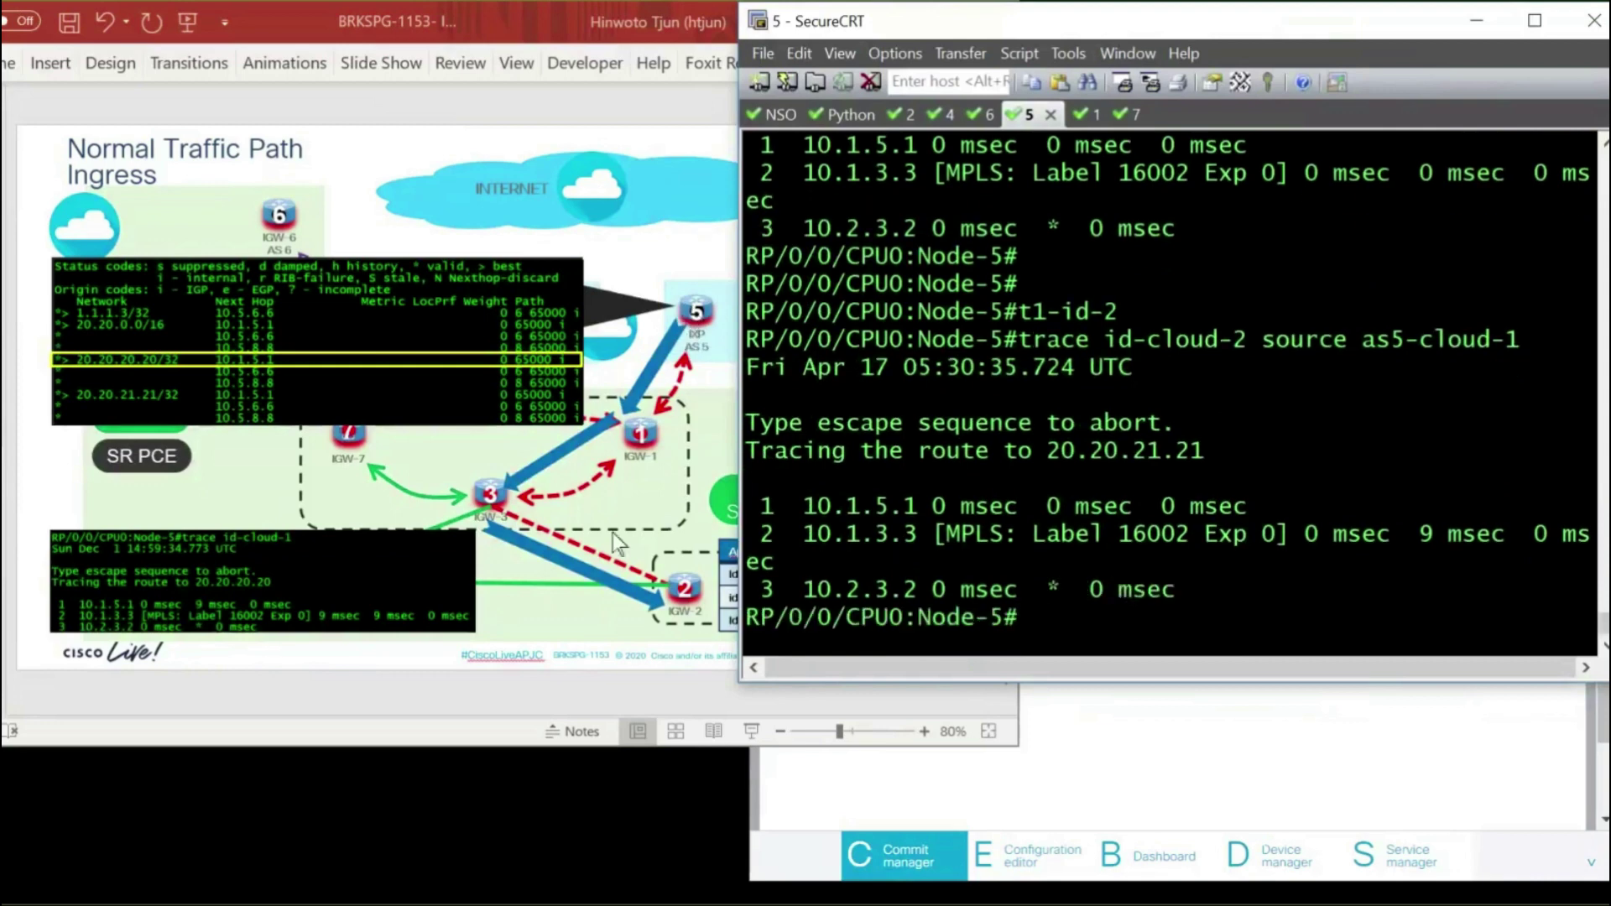
{"action": "left_click", "coordinate": [735, 446]}
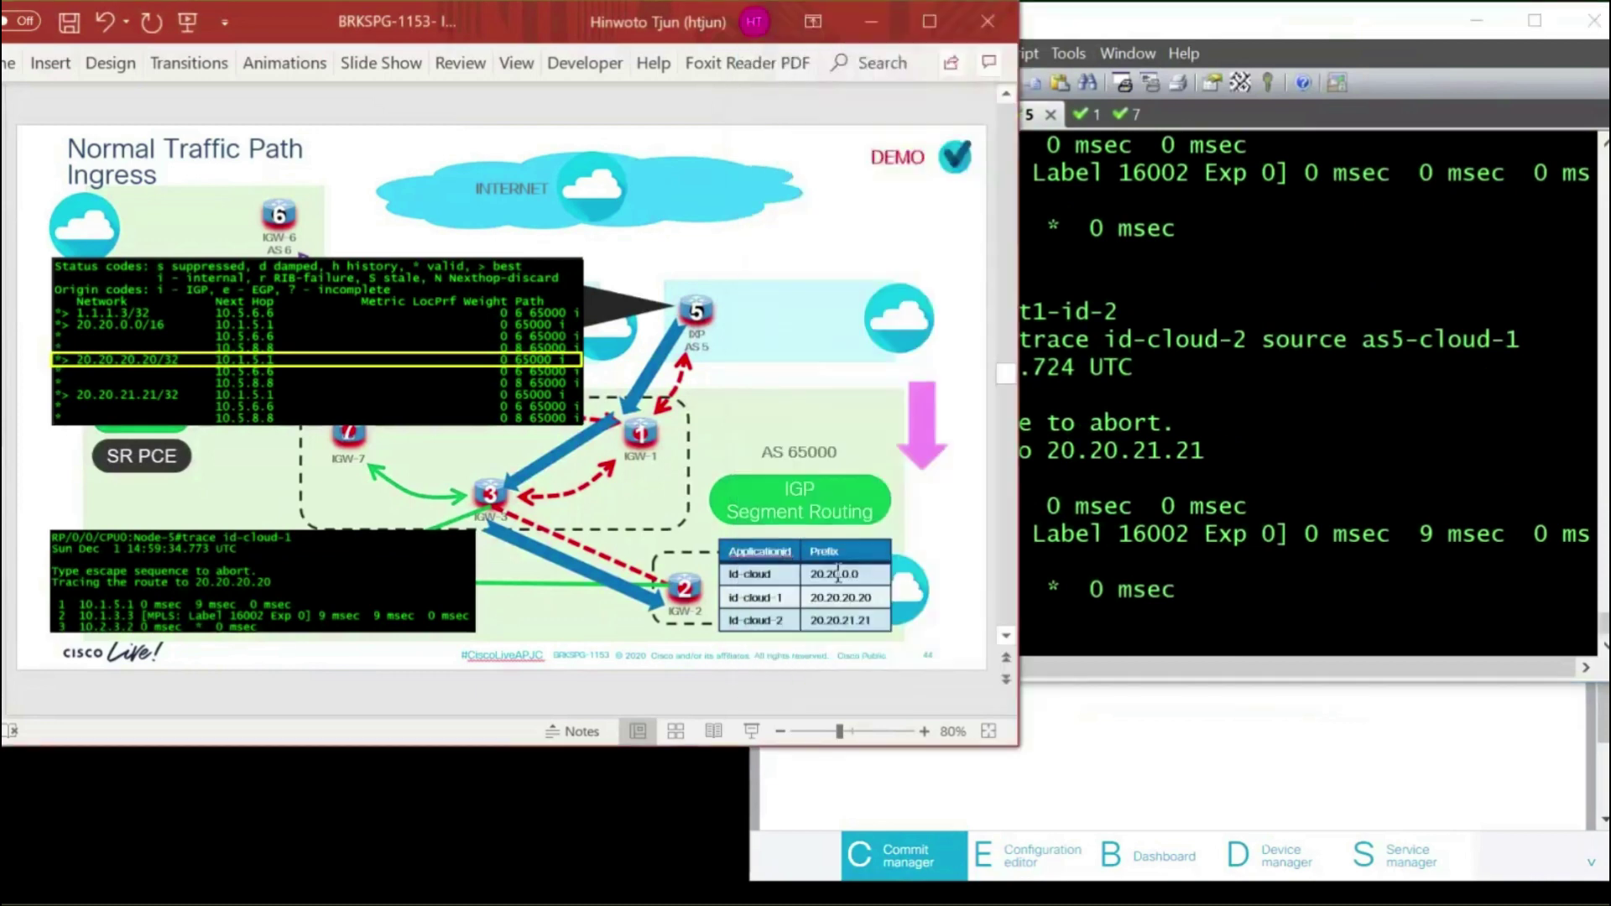